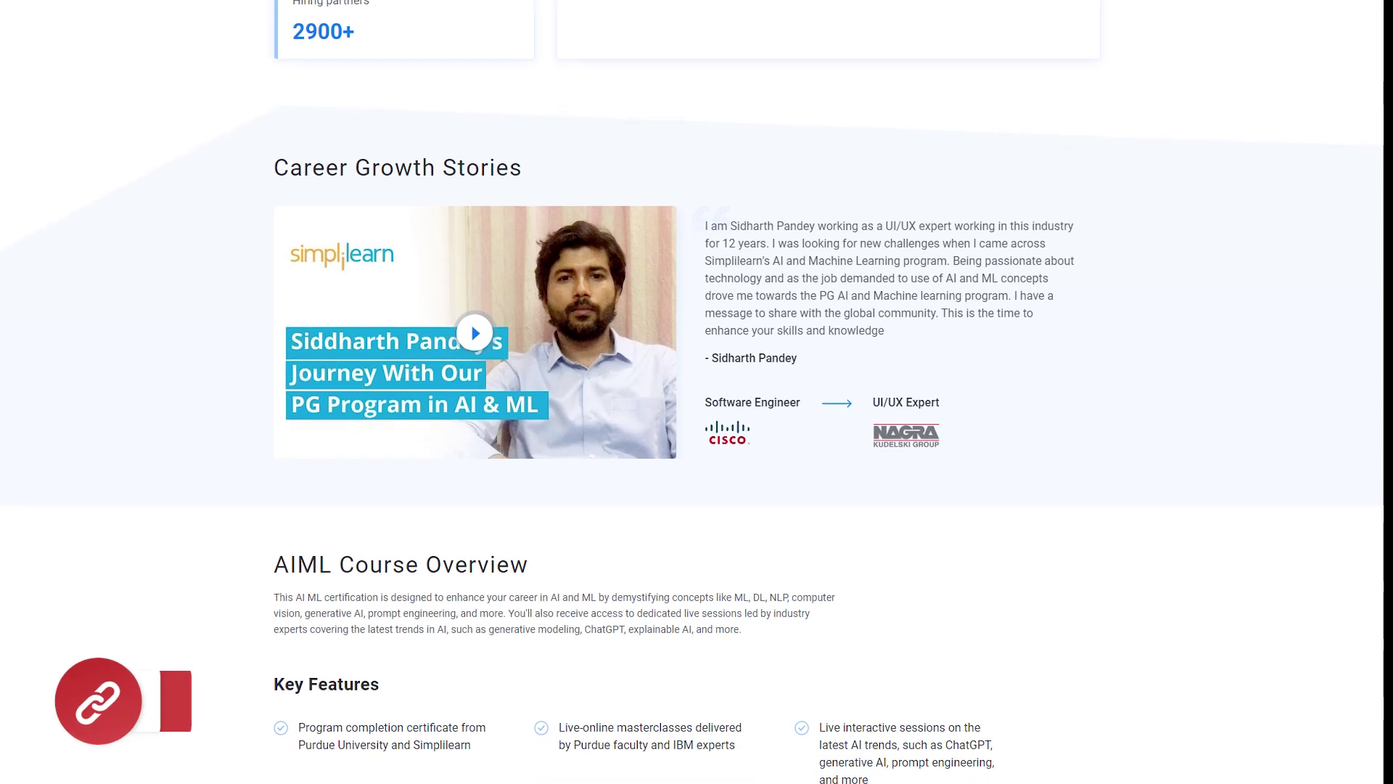
pyautogui.scroll(-1, 697, 392)
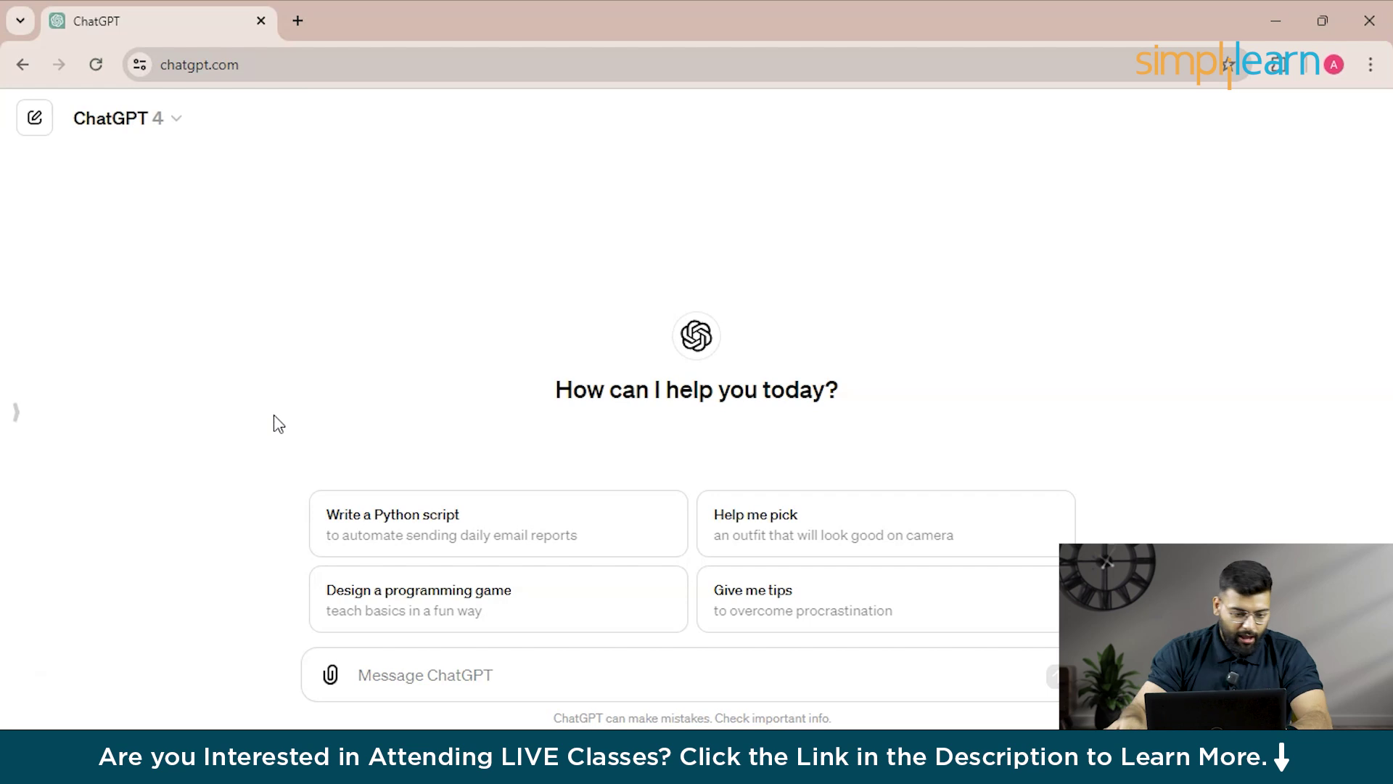
# Step: Expand the chat history sidebar and open the Personalization section of the account's settings
pyautogui.click(17, 411)
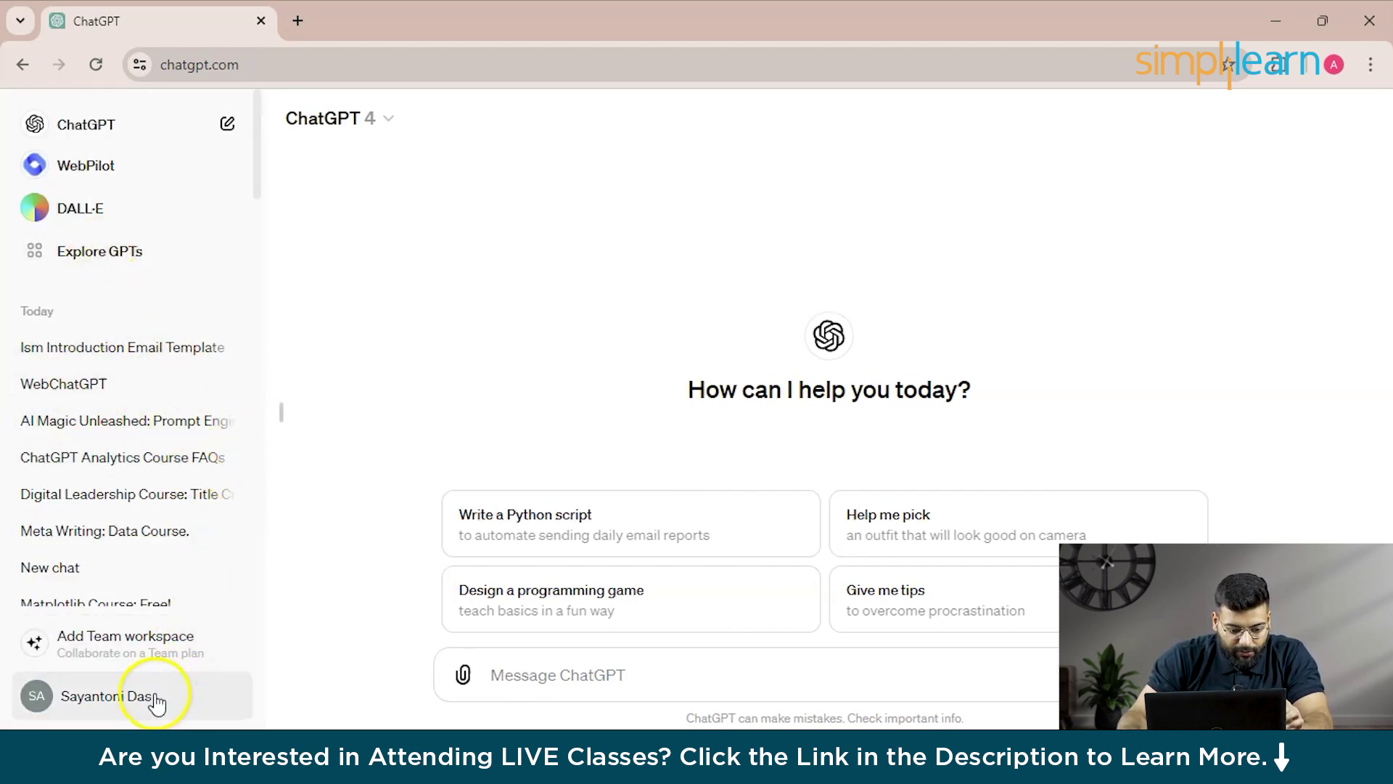
pyautogui.click(115, 700)
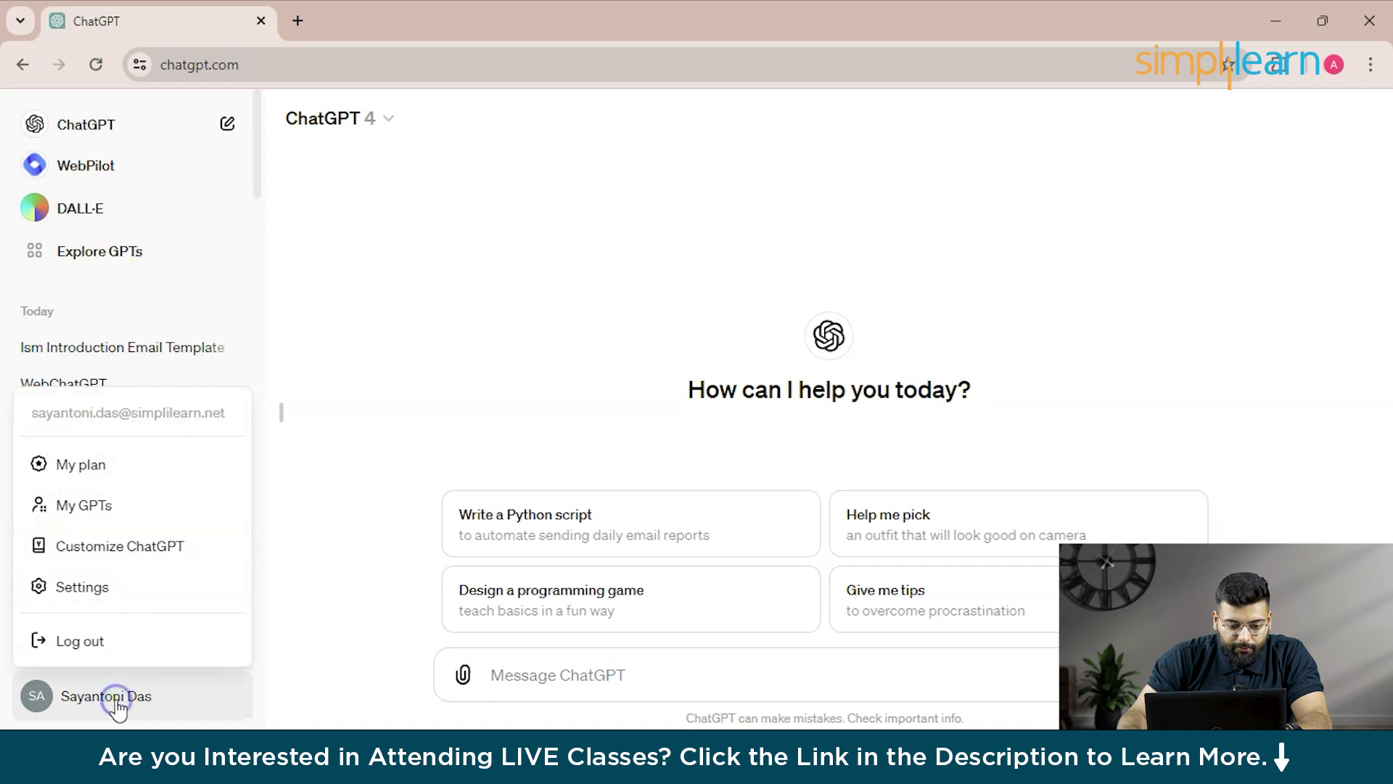
pyautogui.click(114, 600)
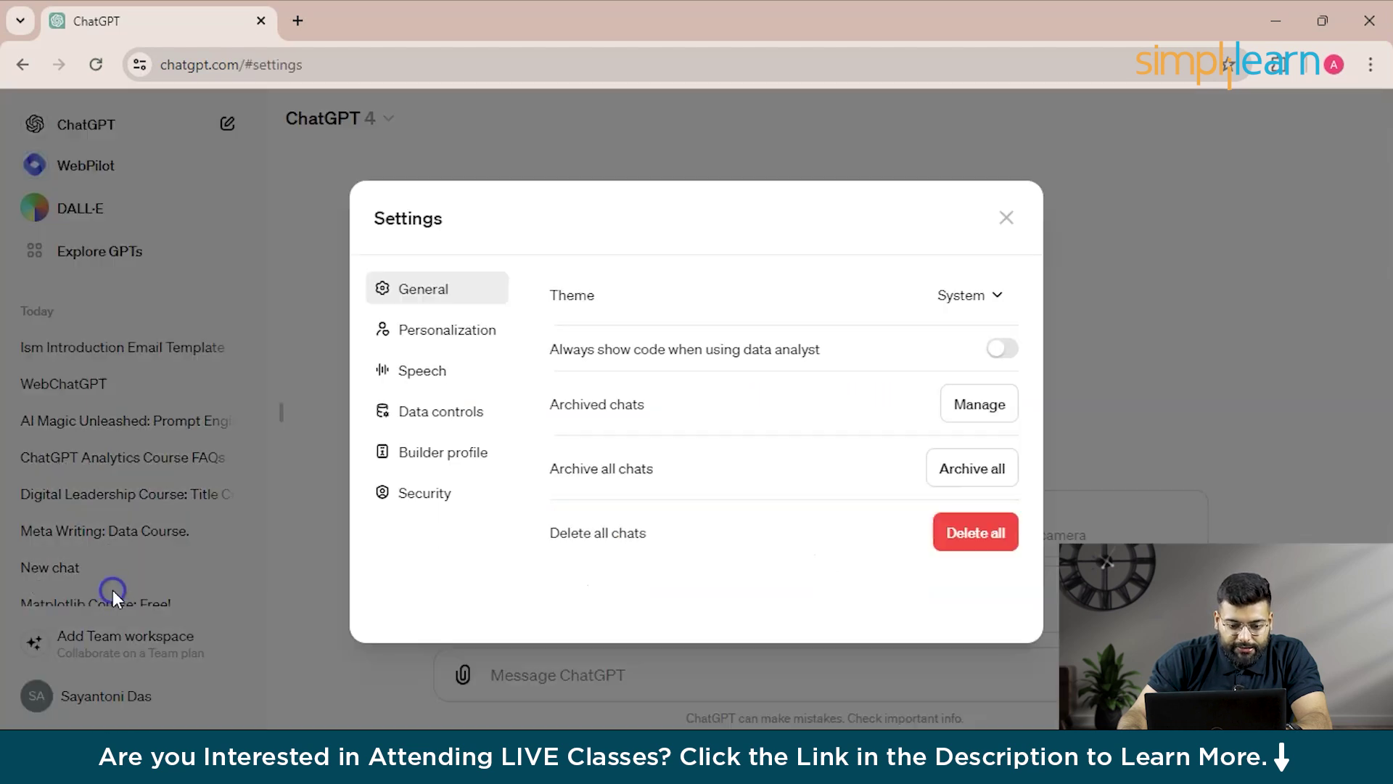
pyautogui.click(422, 335)
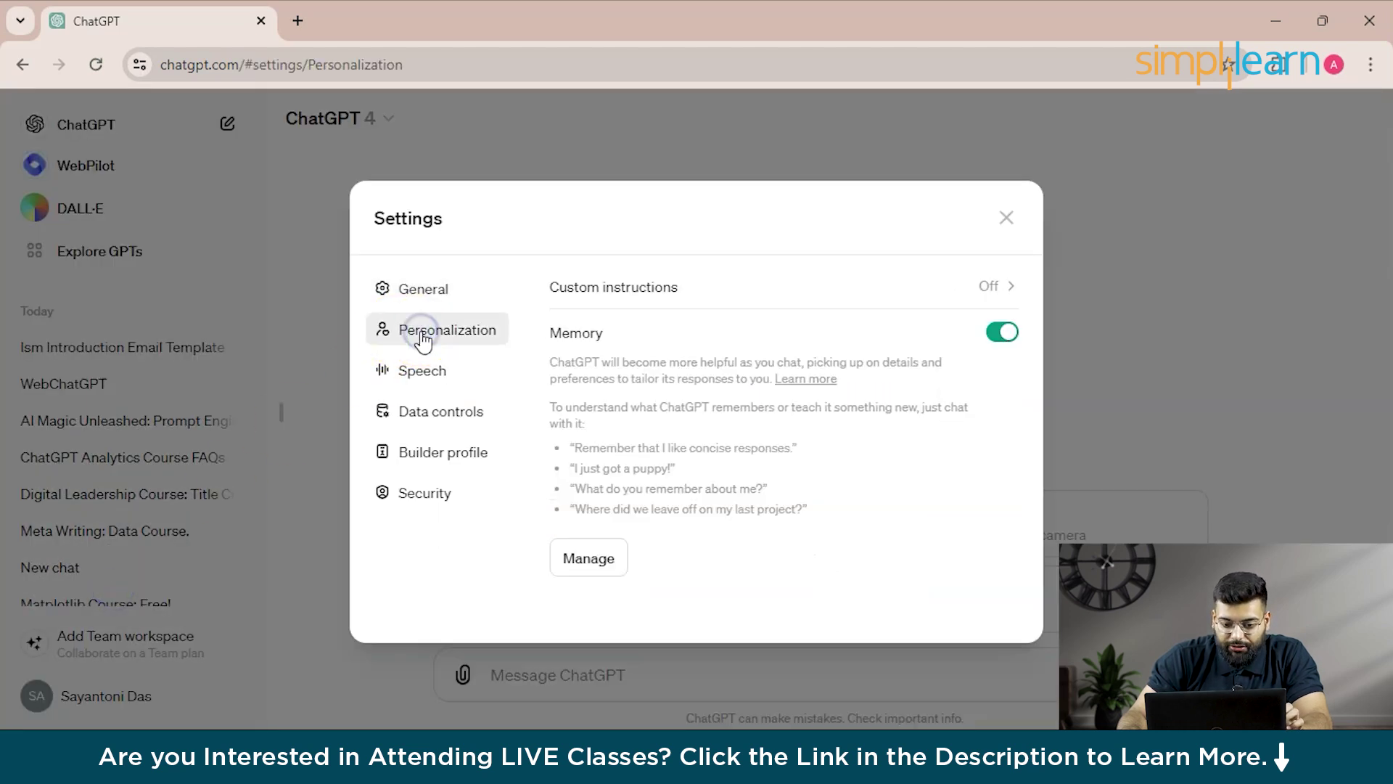
# Step: Toggle Memory off and on again, and view the list of saved memories before closing it
pyautogui.click(999, 335)
pyautogui.click(999, 335)
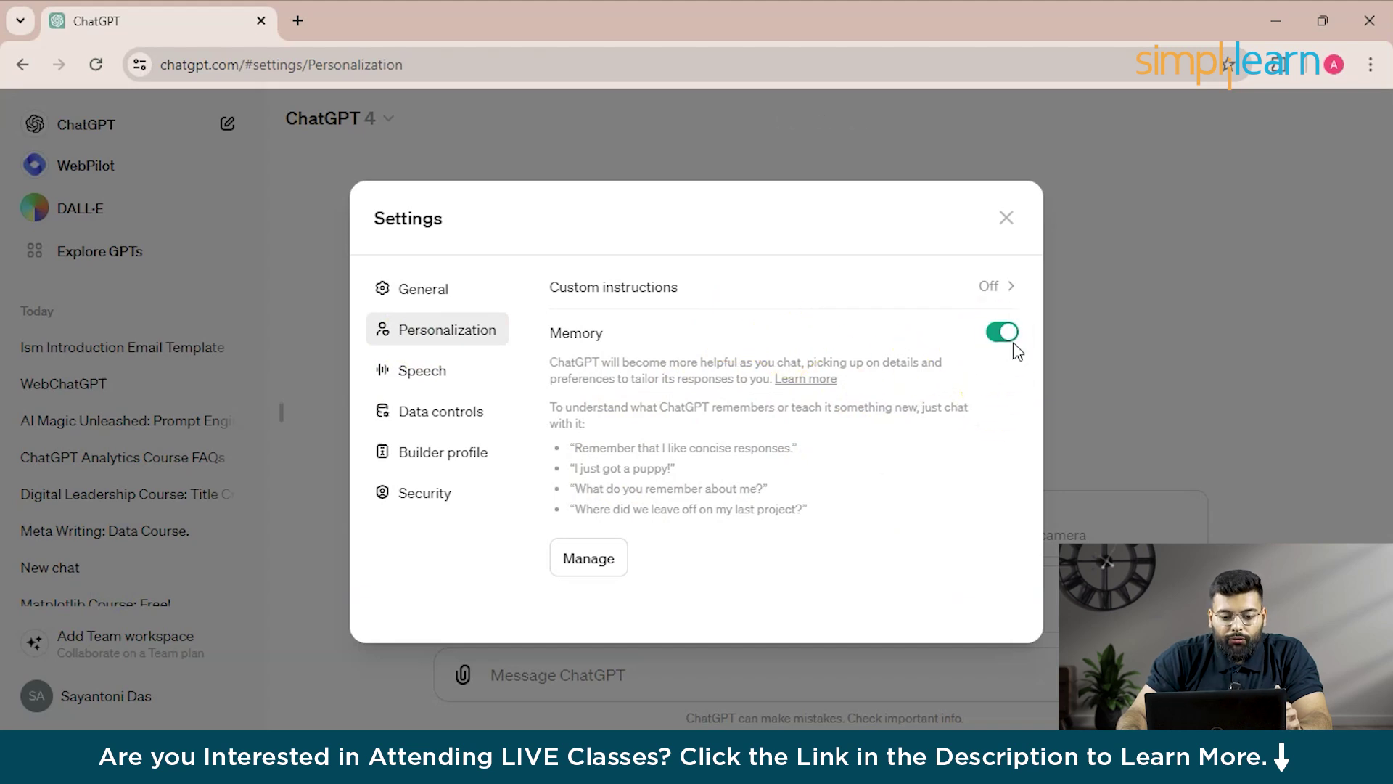
pyautogui.click(587, 559)
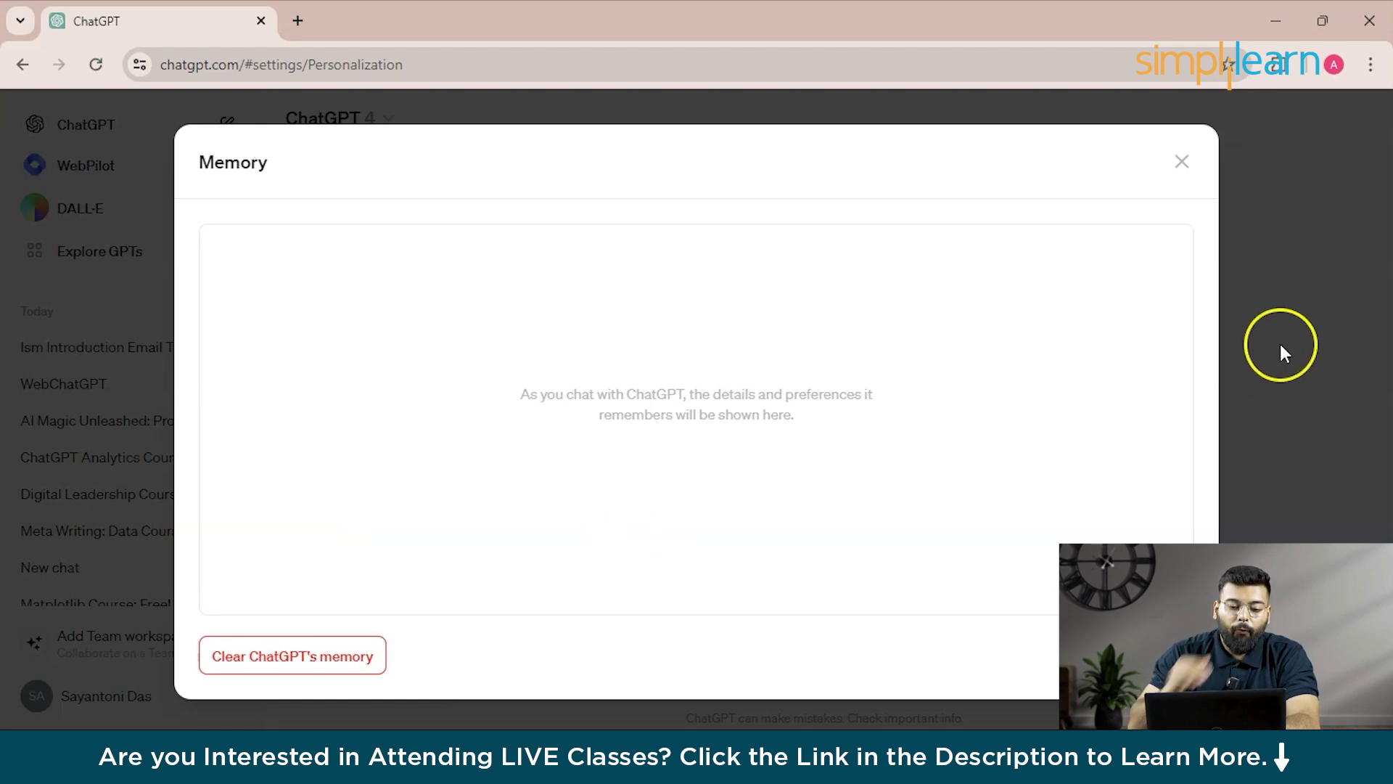
pyautogui.click(1193, 184)
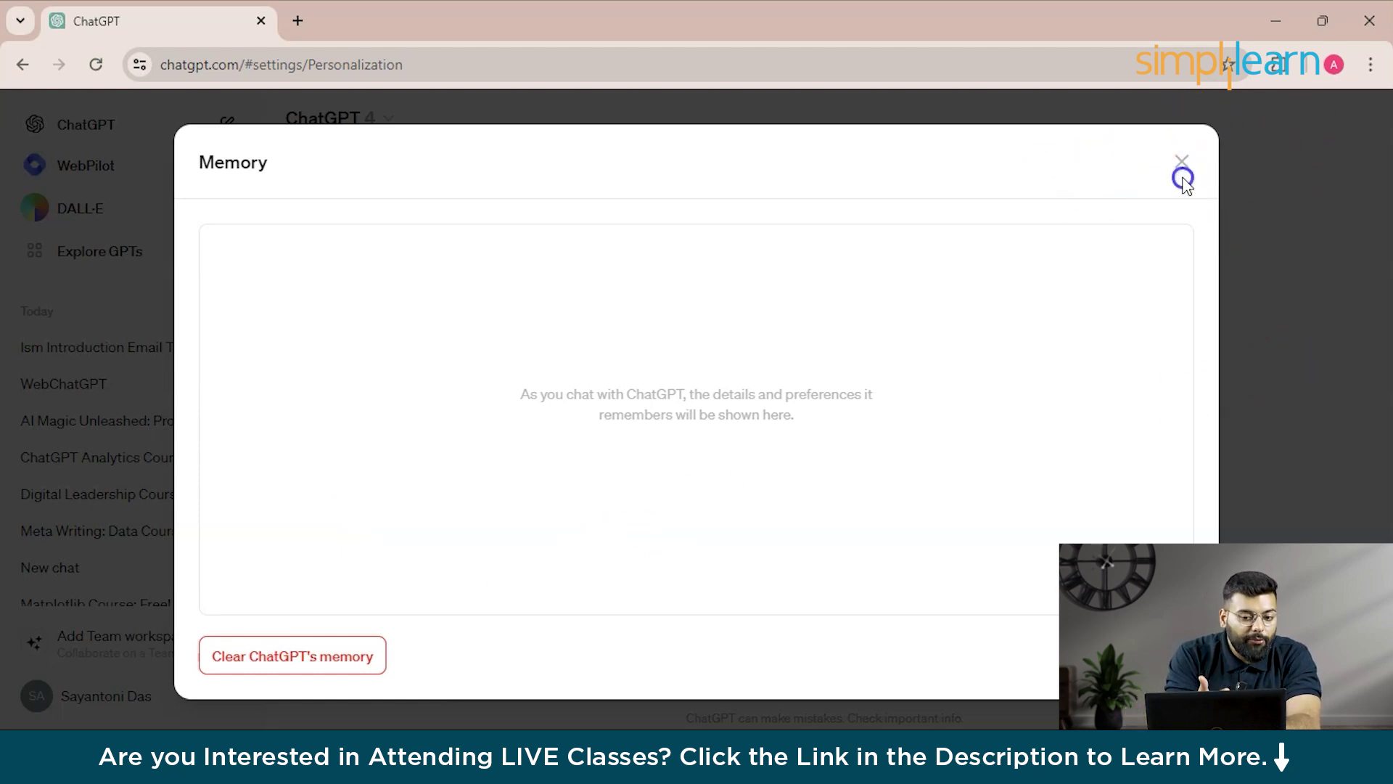
pyautogui.click(1179, 163)
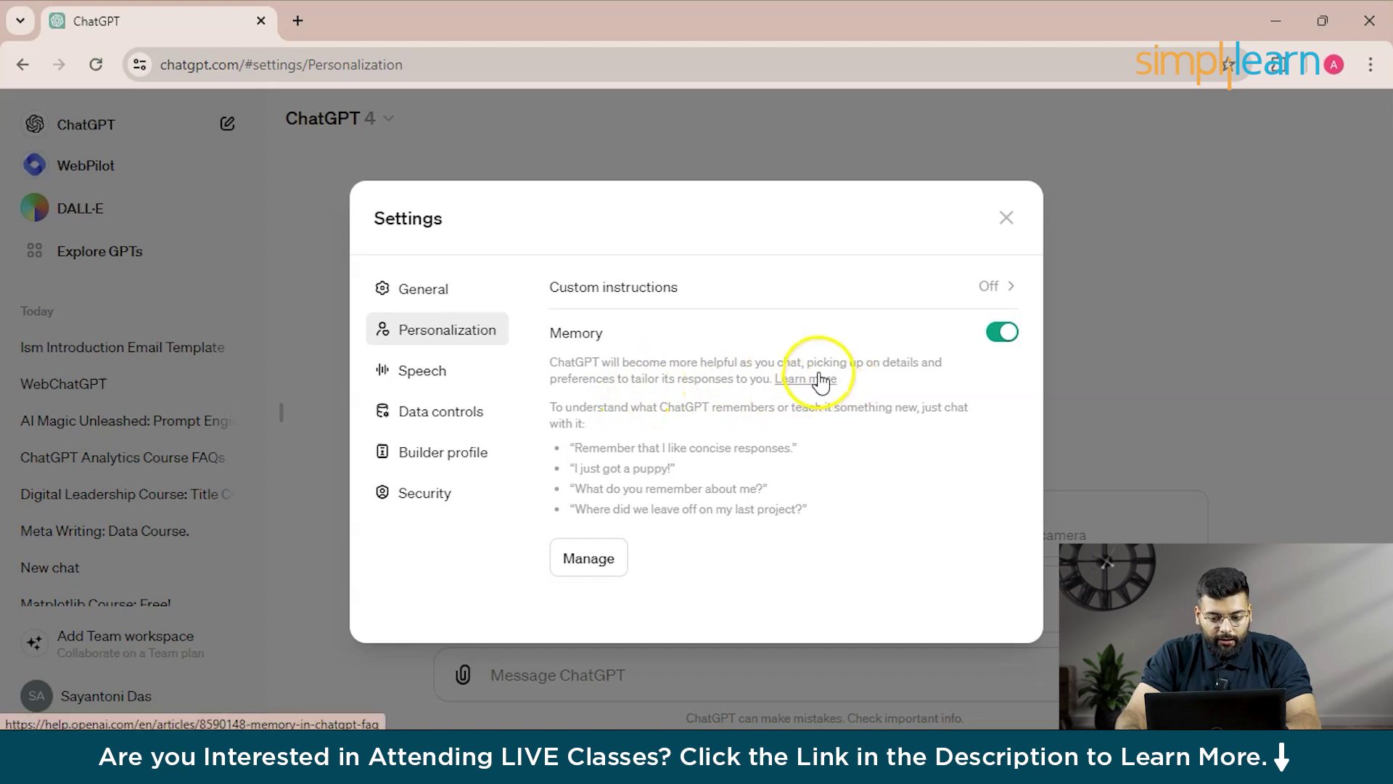
# Step: Switch to the OpenAI article "Memory and new controls for ChatGPT" and find its Manage Memory example
pyautogui.hotkey('alt', 'Tab')
pyautogui.hotkey('alt', 'Tab')
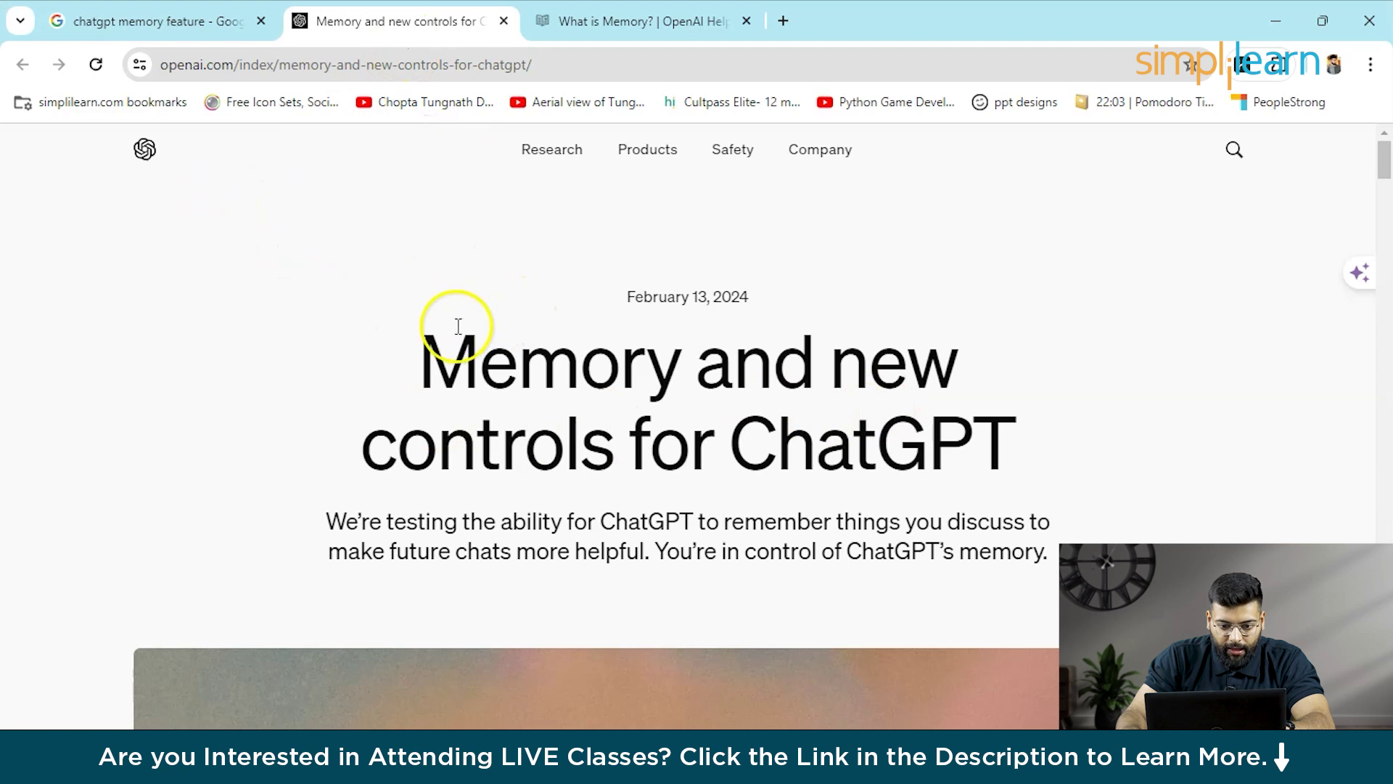
pyautogui.scroll(-3, 550, 397)
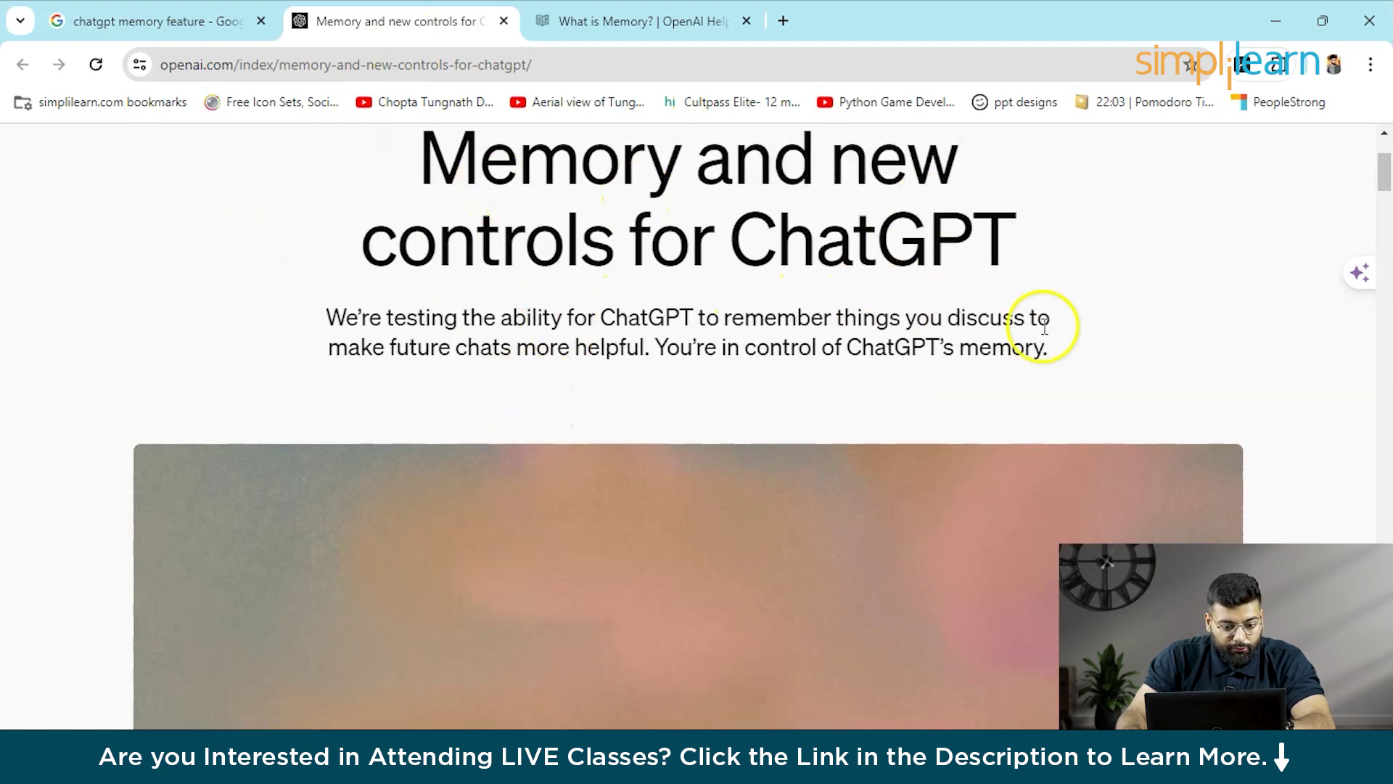
pyautogui.scroll(-15, 917, 346)
pyautogui.scroll(-6, 777, 312)
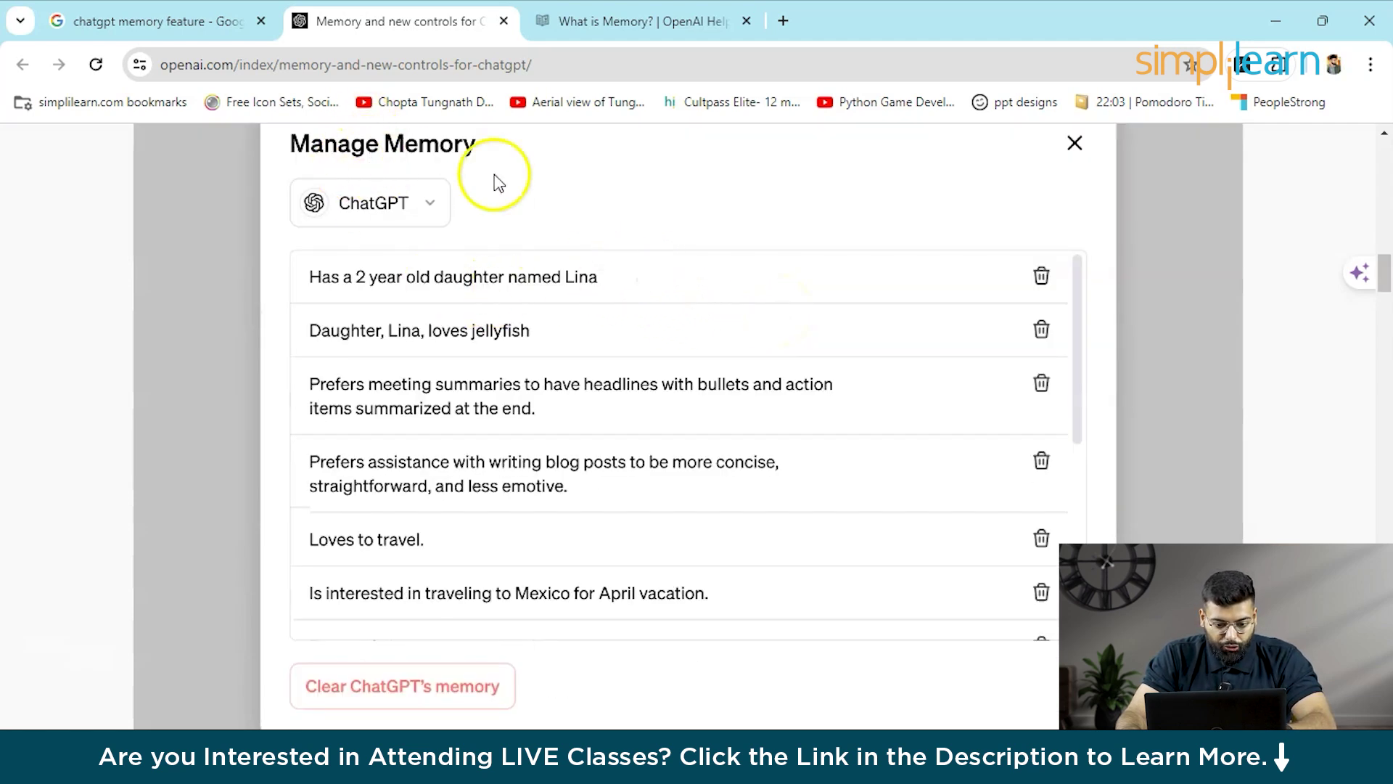
# Step: Open the account's own memory list in ChatGPT and compare it with the article's Manage Memory example
pyautogui.hotkey('alt', 'Tab')
pyautogui.click(589, 558)
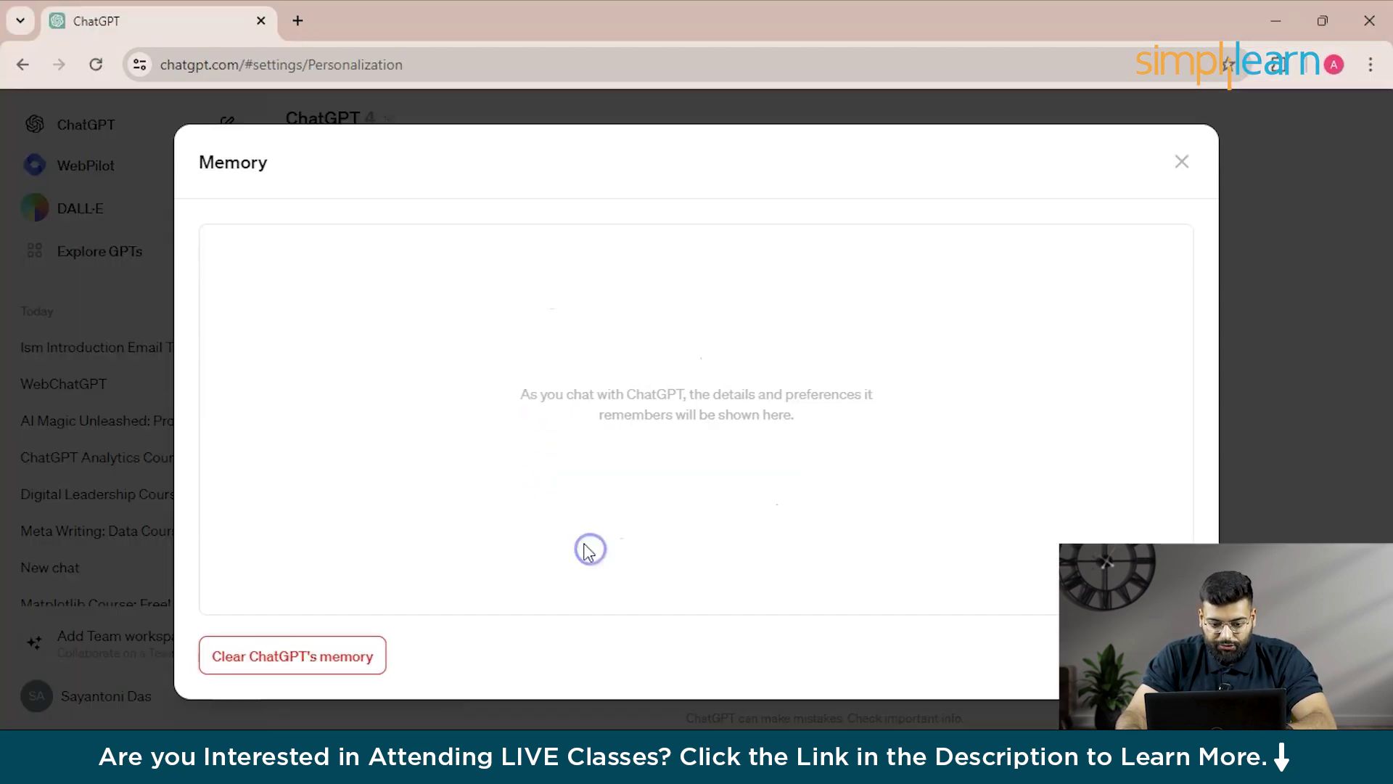
pyautogui.hotkey('alt', 'Tab')
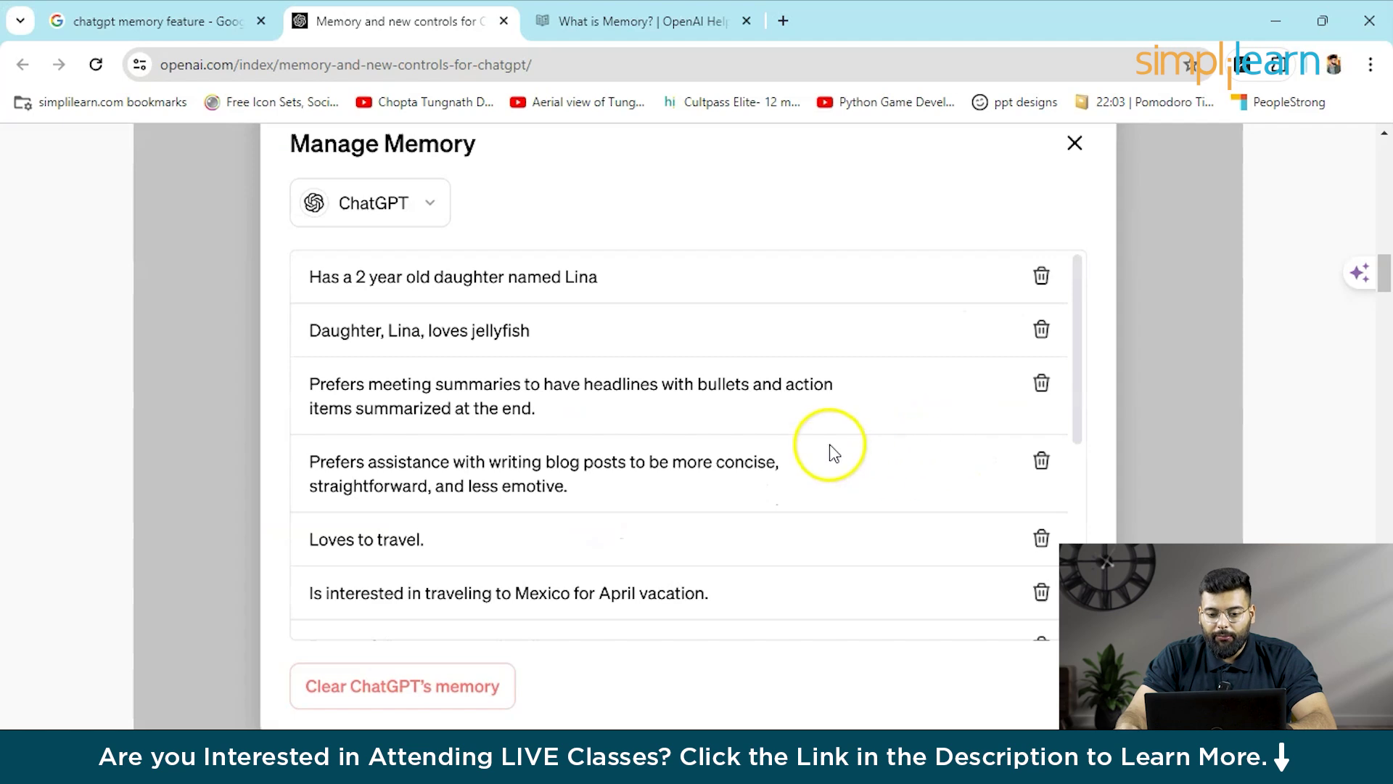
pyautogui.hotkey('alt', 'Tab')
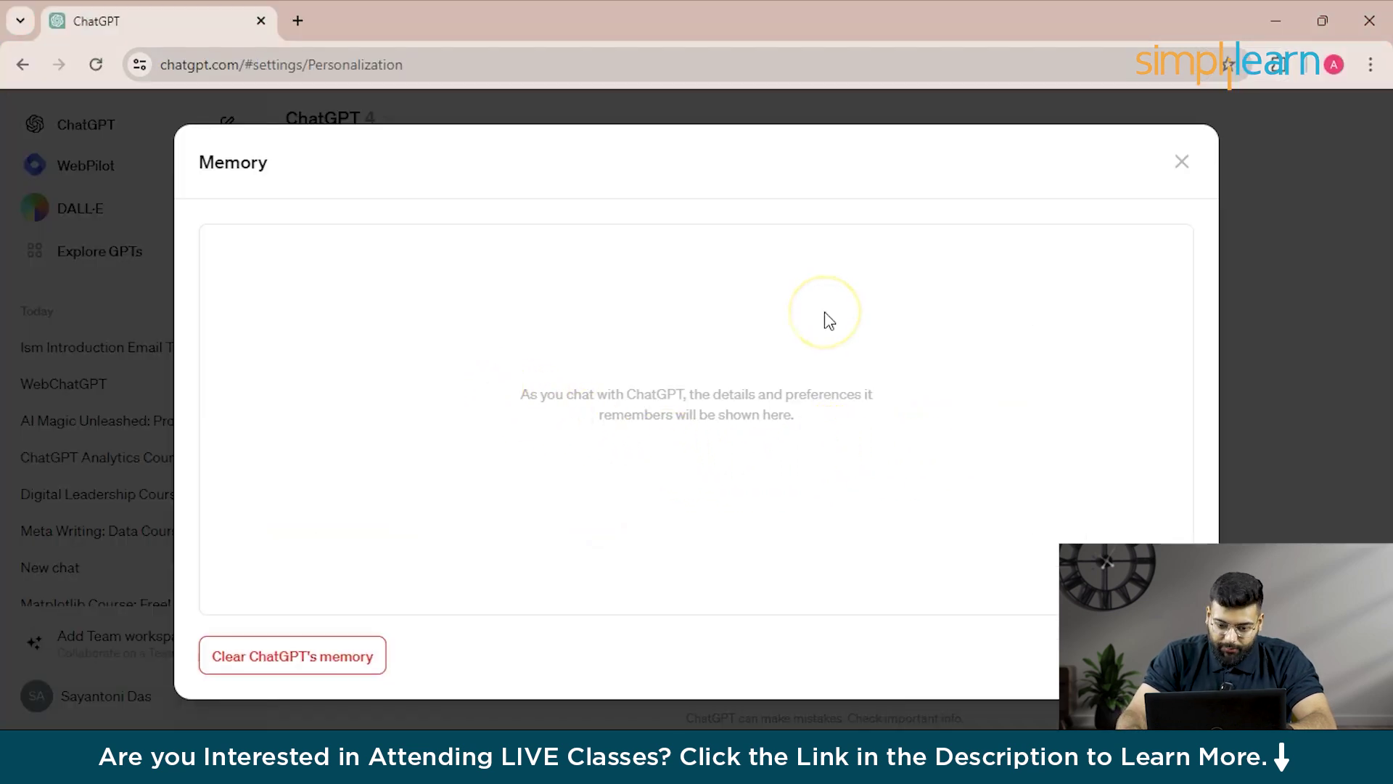
pyautogui.hotkey('alt', 'Tab')
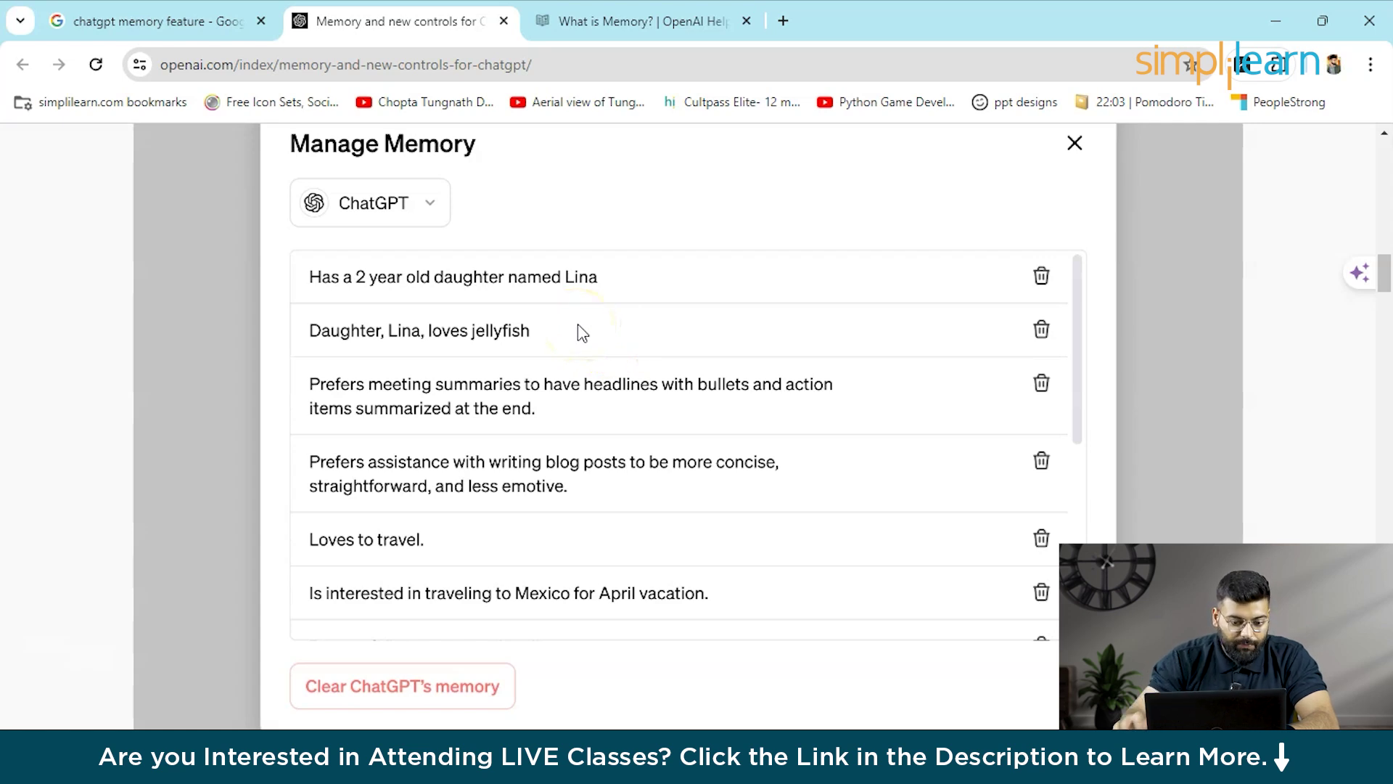
# Step: Read the article's "How memory works" section with its usage examples
pyautogui.scroll(-5, 581, 332)
pyautogui.scroll(3, 567, 334)
pyautogui.scroll(-3, 566, 342)
pyautogui.scroll(-8, 676, 413)
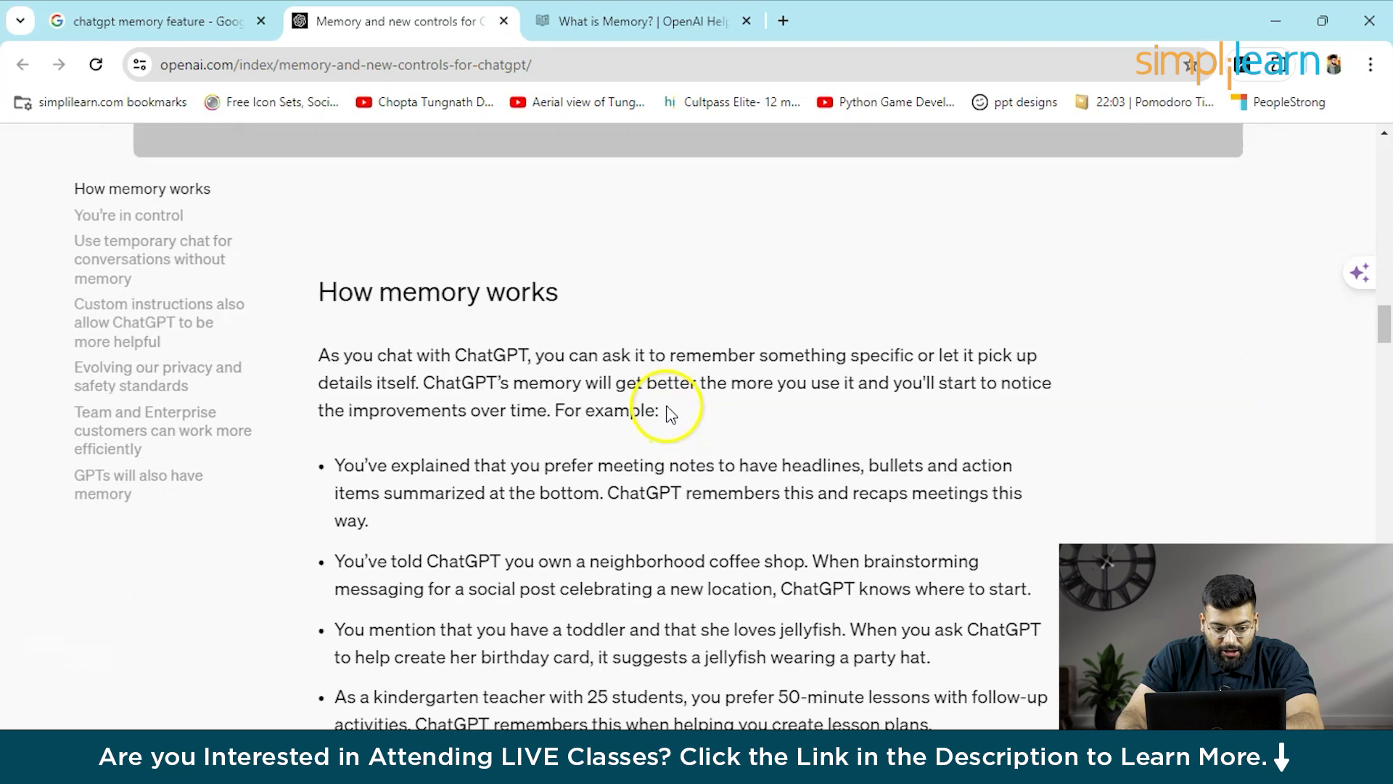
pyautogui.scroll(3, 666, 407)
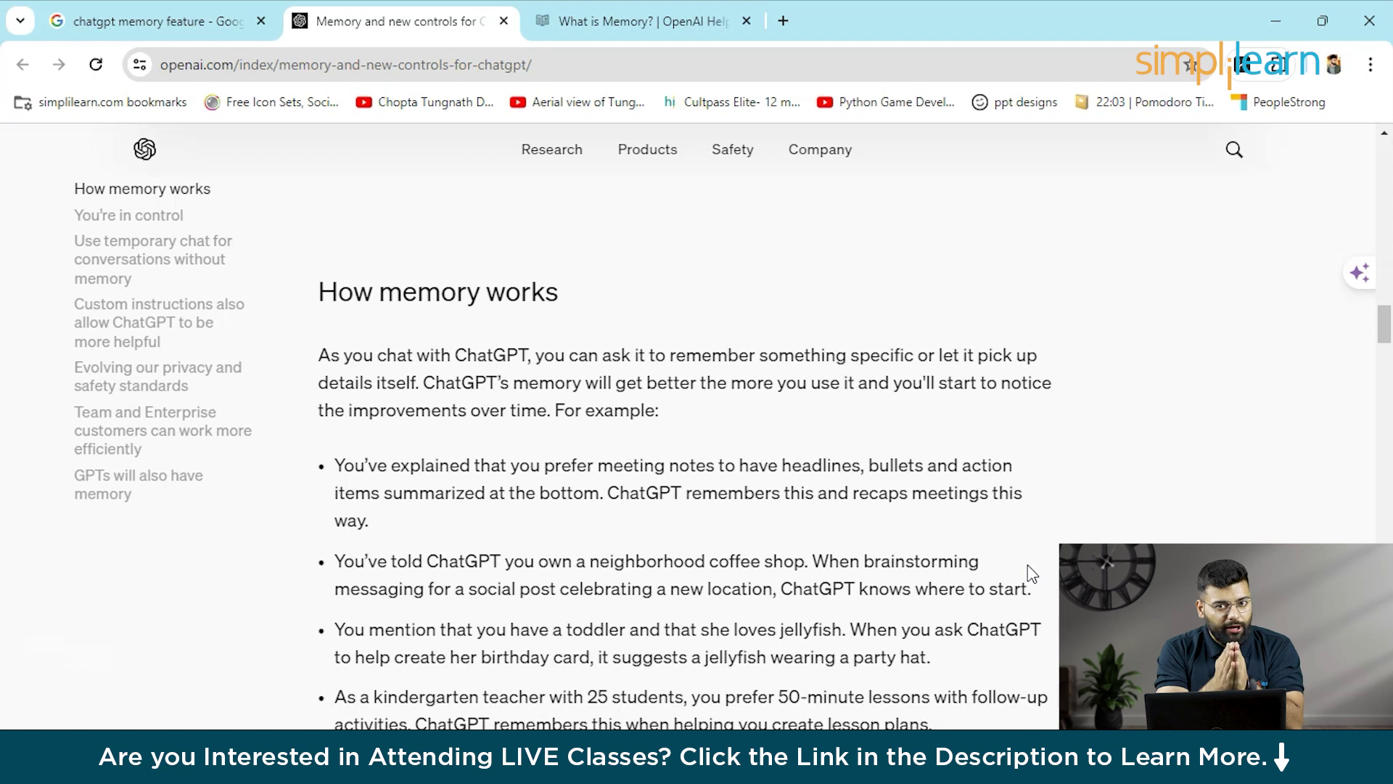
# Step: Review the "You're in control" section and skim through its video on turning memory on or off
pyautogui.scroll(-8, 1028, 564)
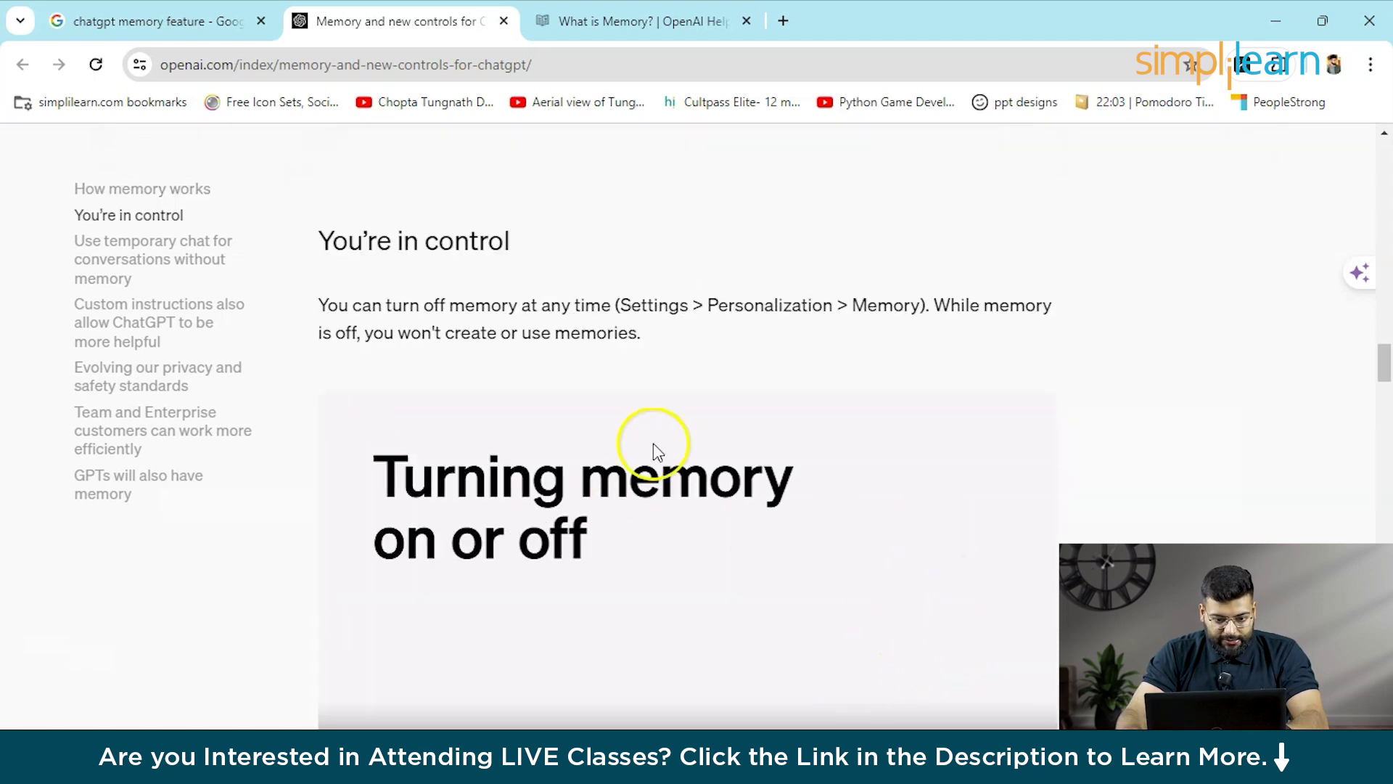
pyautogui.scroll(-8, 835, 301)
pyautogui.scroll(3, 697, 334)
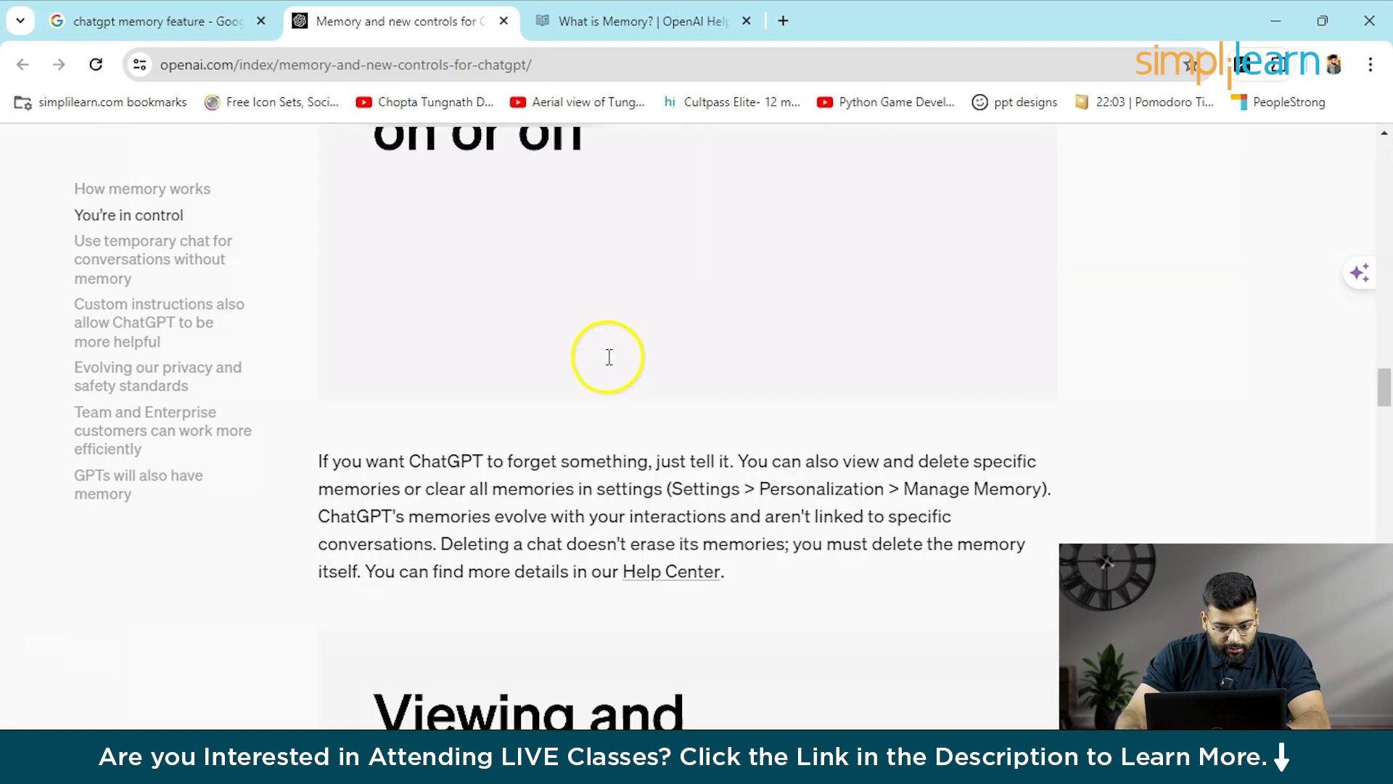
pyautogui.scroll(3, 537, 436)
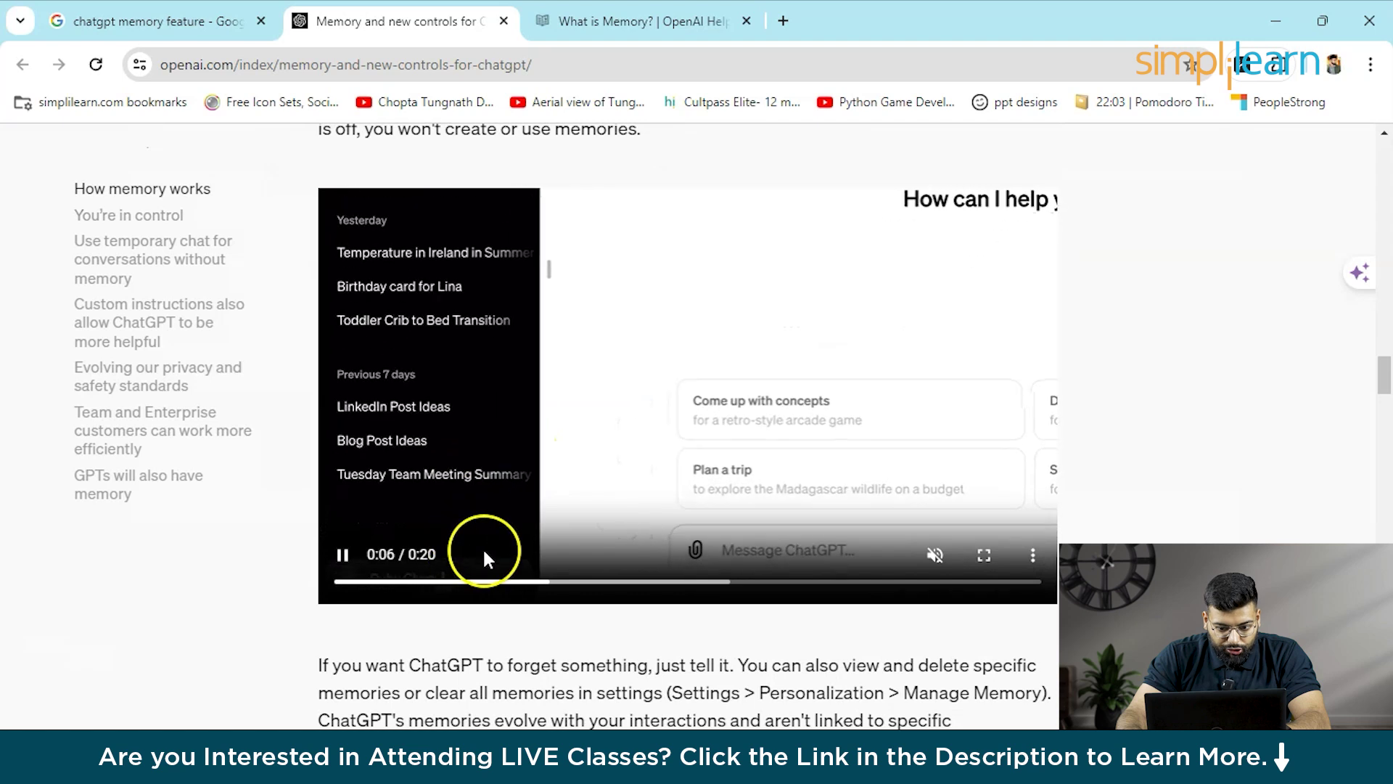
pyautogui.click(828, 582)
pyautogui.click(934, 583)
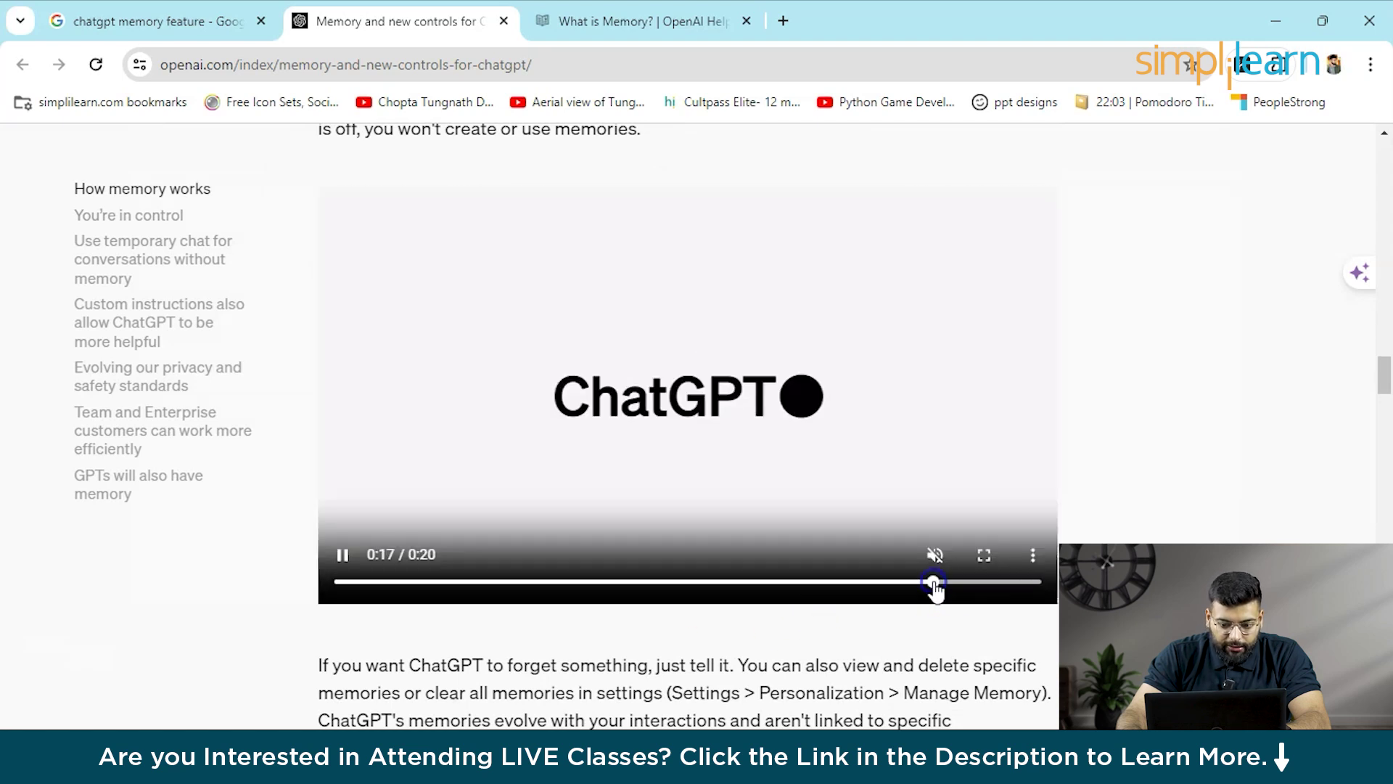
pyautogui.click(864, 582)
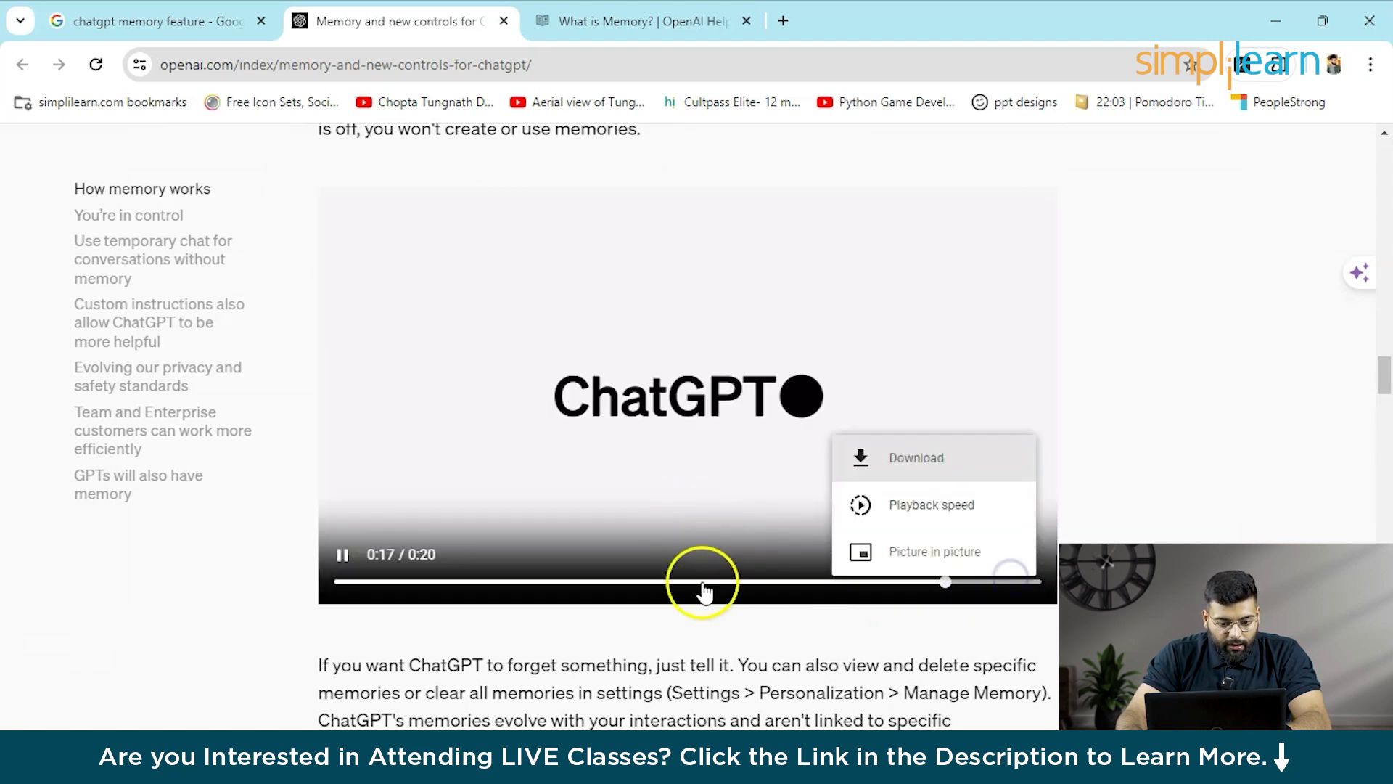
# Step: Look through the article's parts on deleting memories and using temporary chat for conversations without memory
pyautogui.scroll(-5, 681, 576)
pyautogui.scroll(-3, 675, 567)
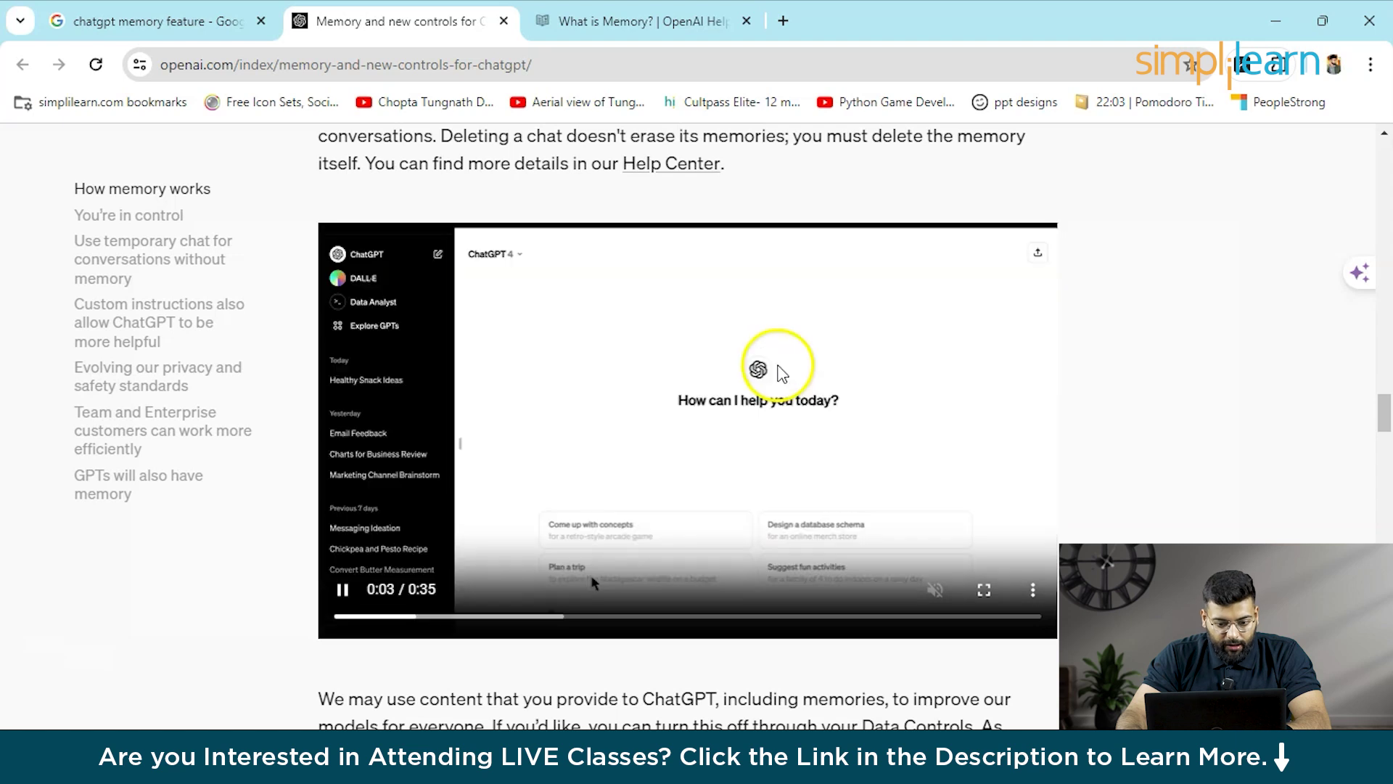
pyautogui.scroll(-2, 690, 517)
pyautogui.scroll(-5, 726, 479)
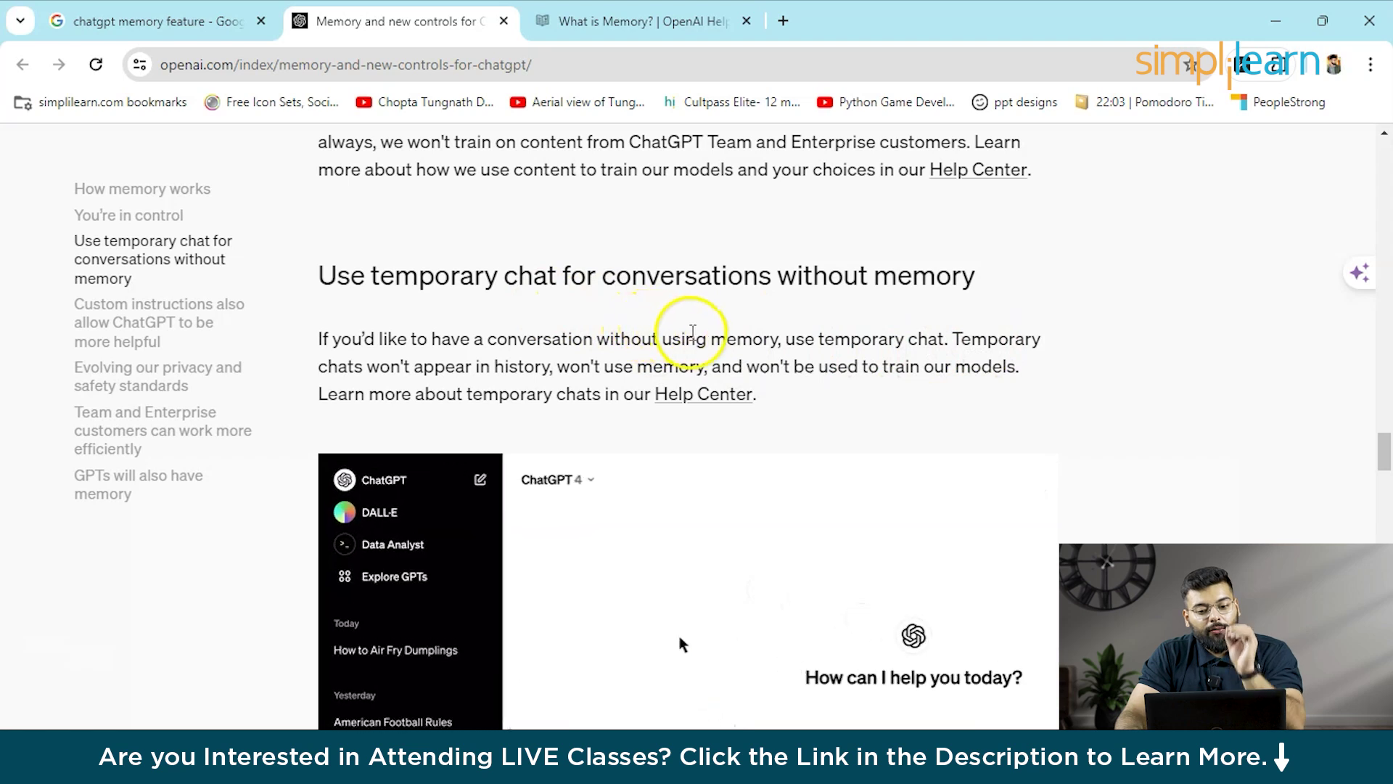
pyautogui.scroll(-3, 759, 327)
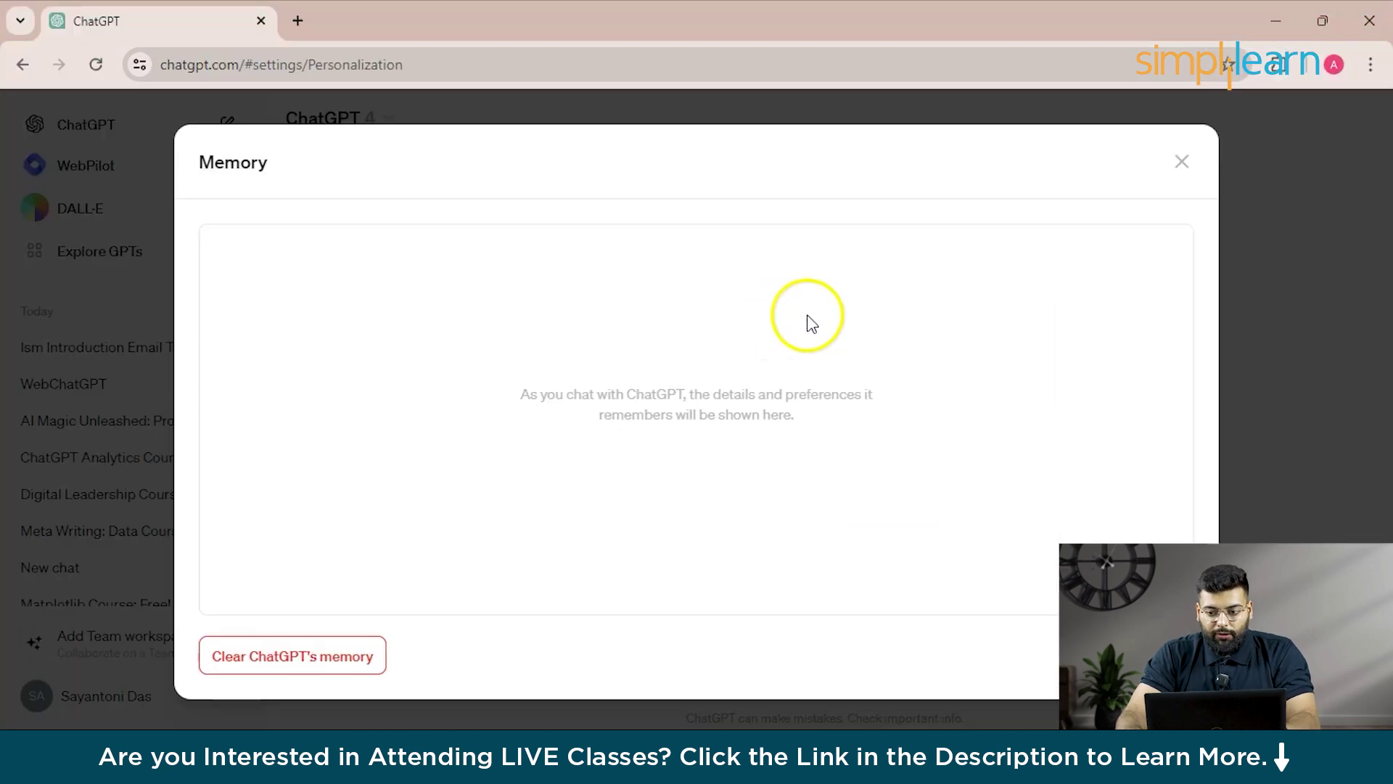
# Step: Close the memory list and settings in ChatGPT, and turn on Temporary chat, accepting its introduction notice
pyautogui.click(1180, 162)
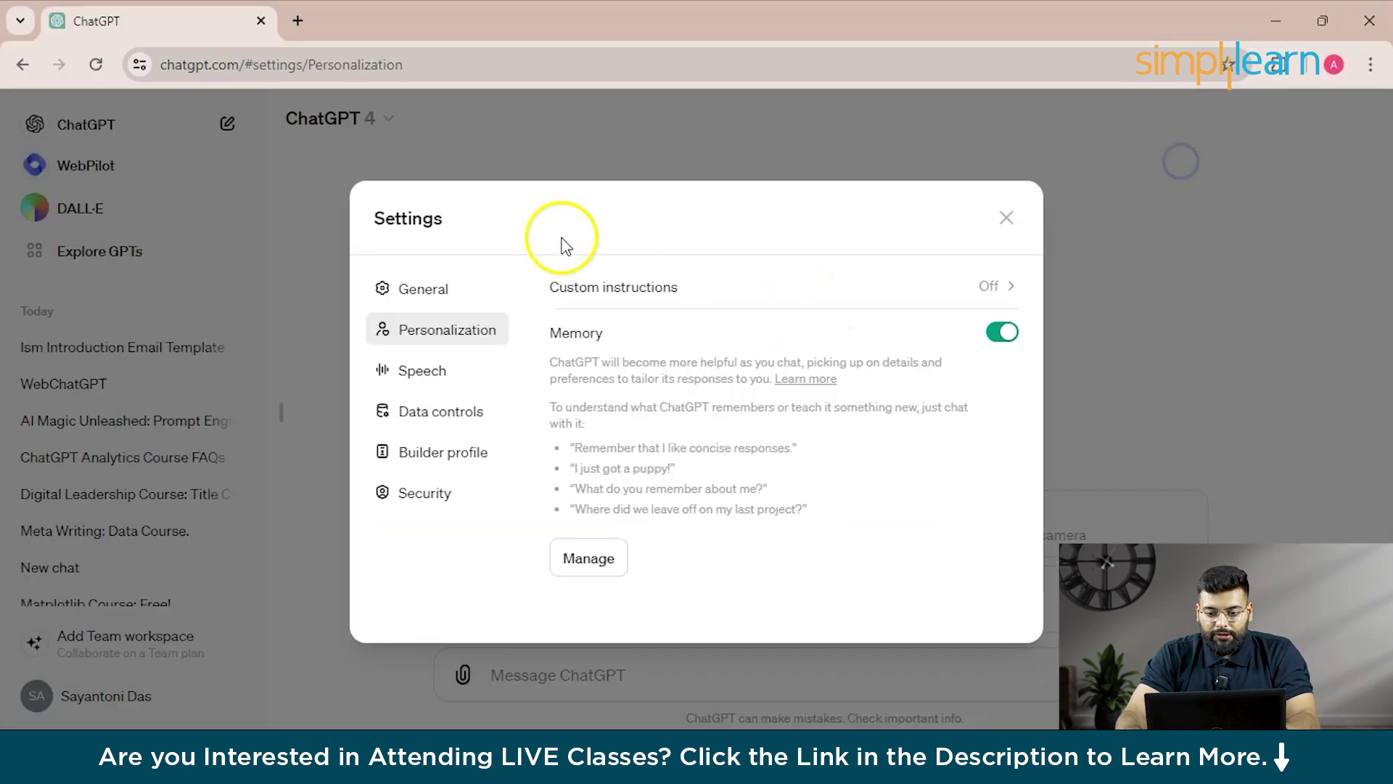
pyautogui.click(1131, 185)
pyautogui.click(369, 135)
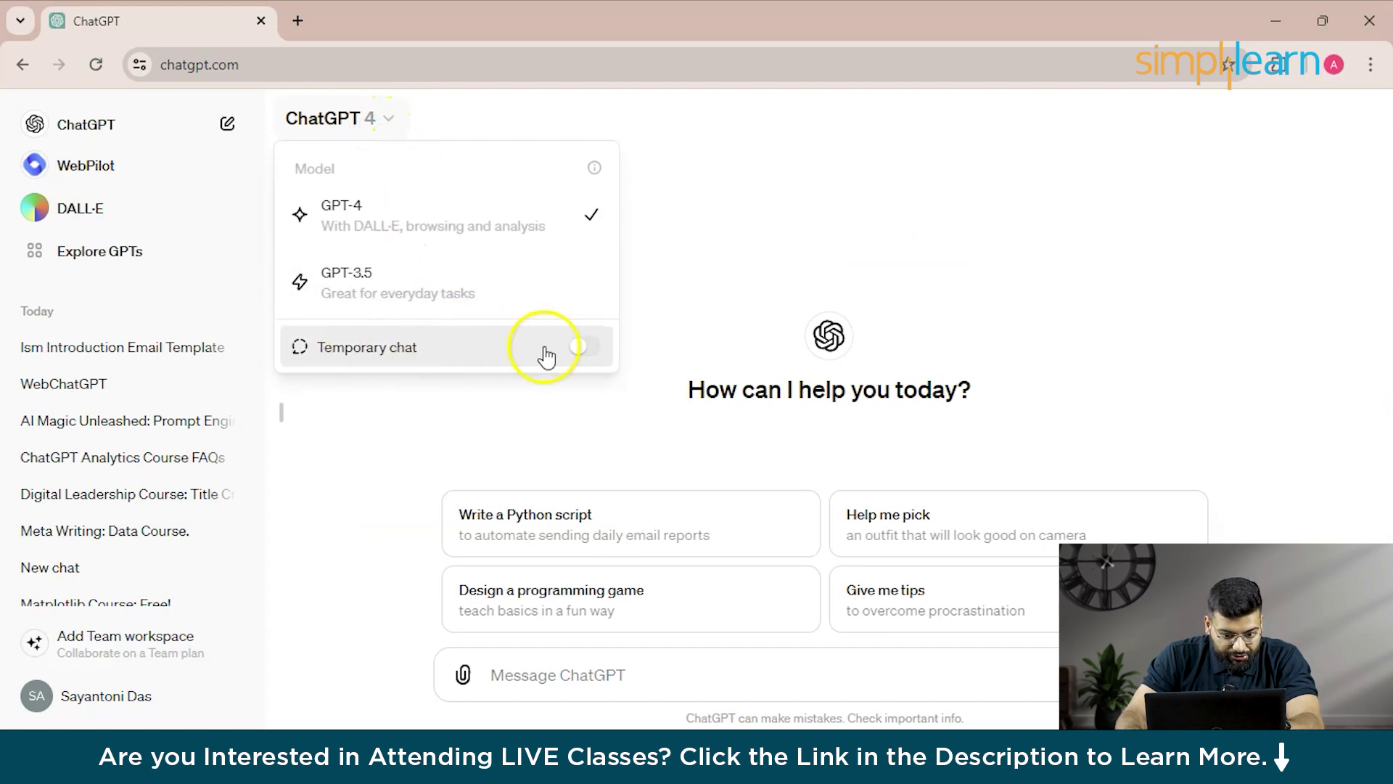
pyautogui.click(584, 350)
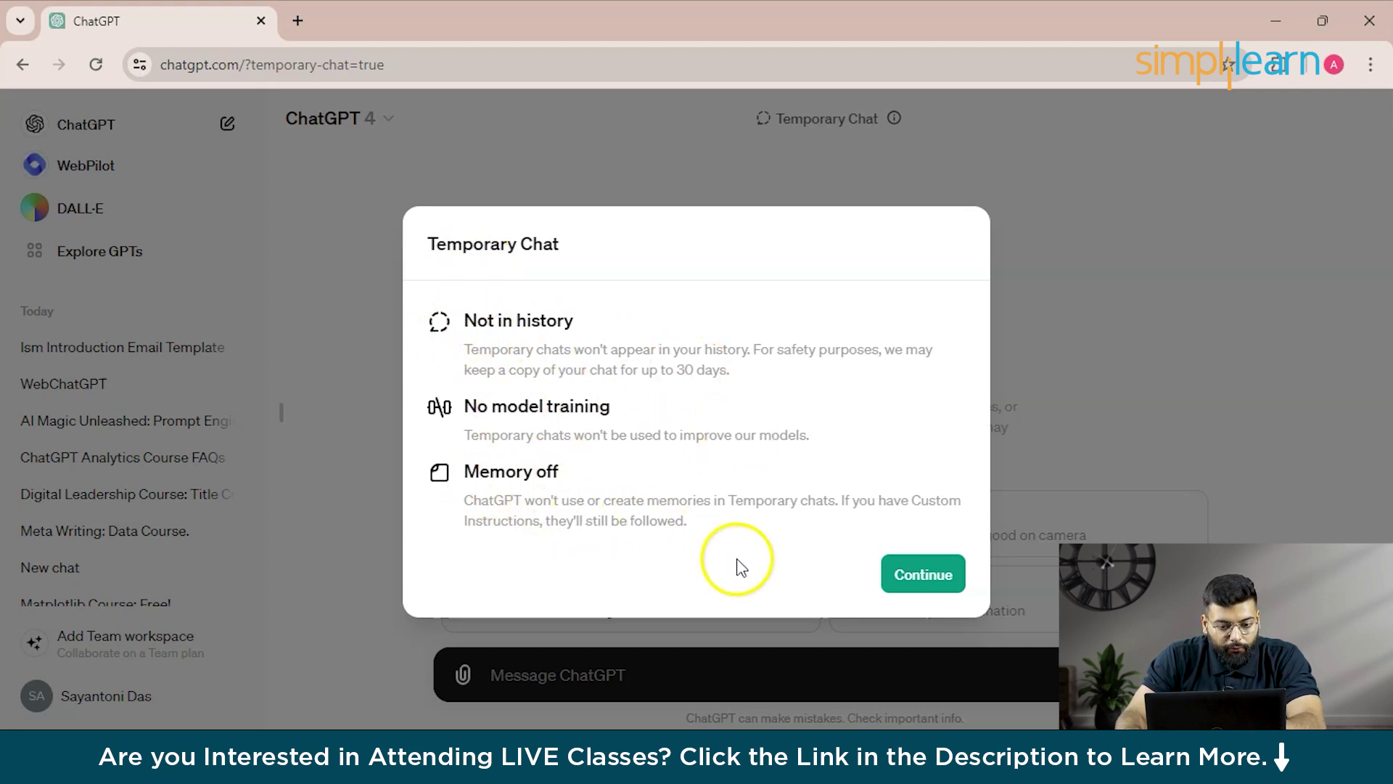
pyautogui.click(923, 576)
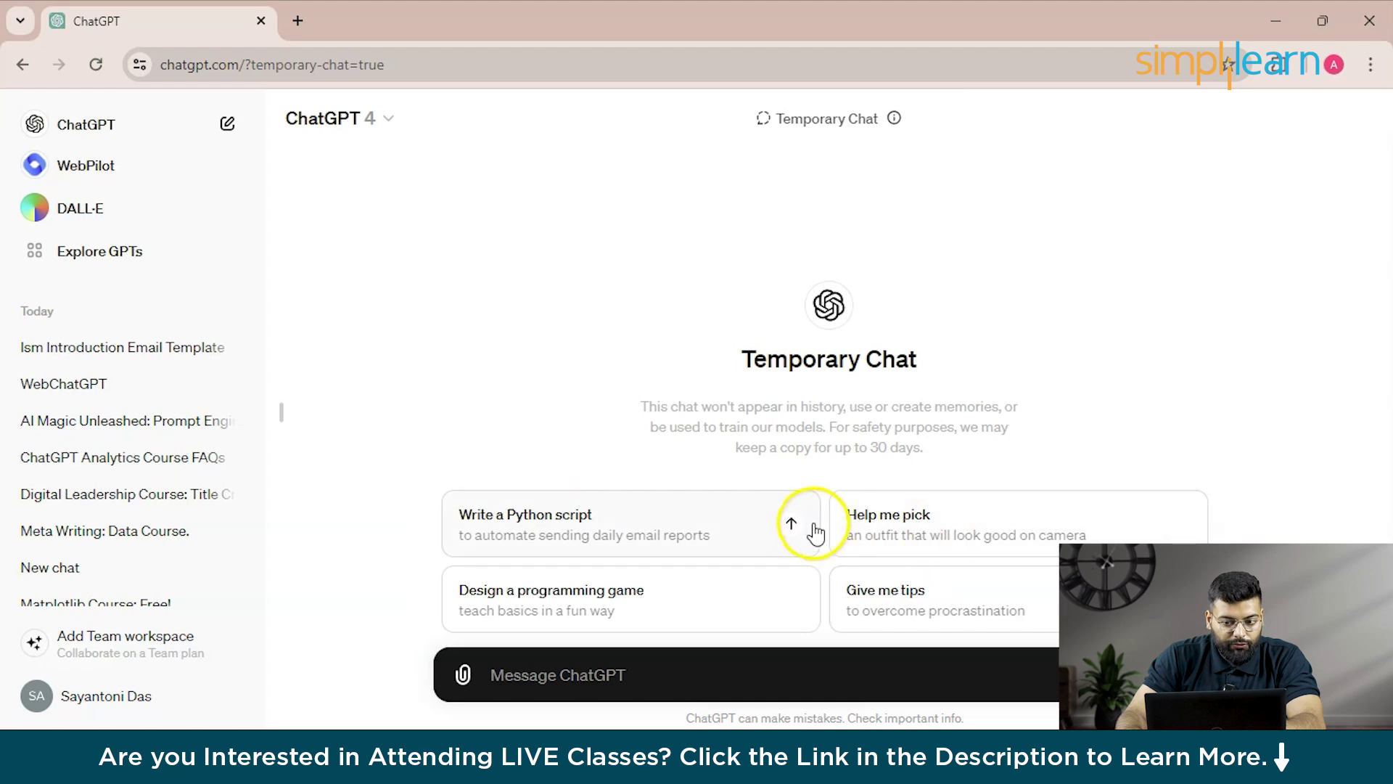
# Step: Turn Temporary chat off again to return to a regular chat
pyautogui.click(559, 673)
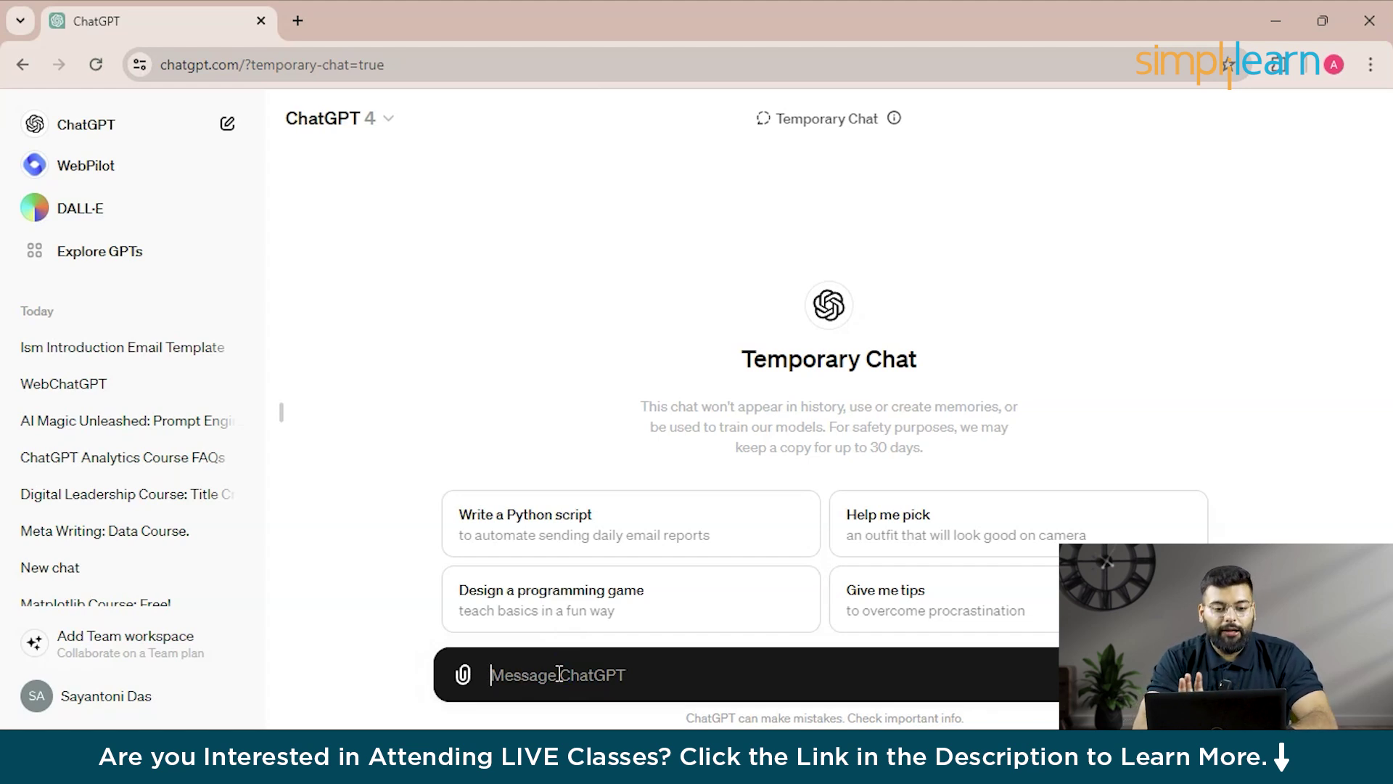
pyautogui.click(330, 118)
pyautogui.click(581, 346)
# Step: Switch to the OpenAI memory article and read the sections on custom instructions and on privacy and safety standards
pyautogui.hotkey('alt', 'Tab')
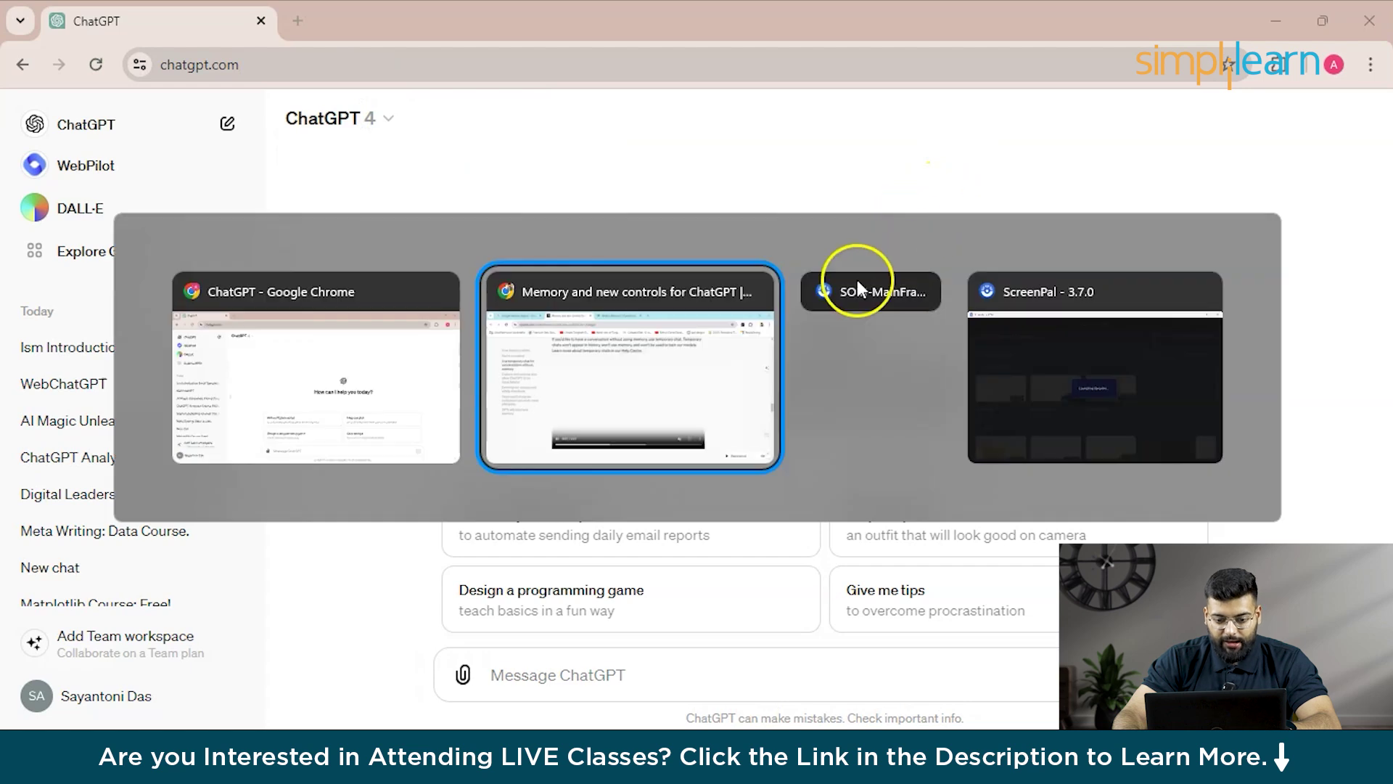
pyautogui.click(686, 380)
pyautogui.scroll(-5, 686, 389)
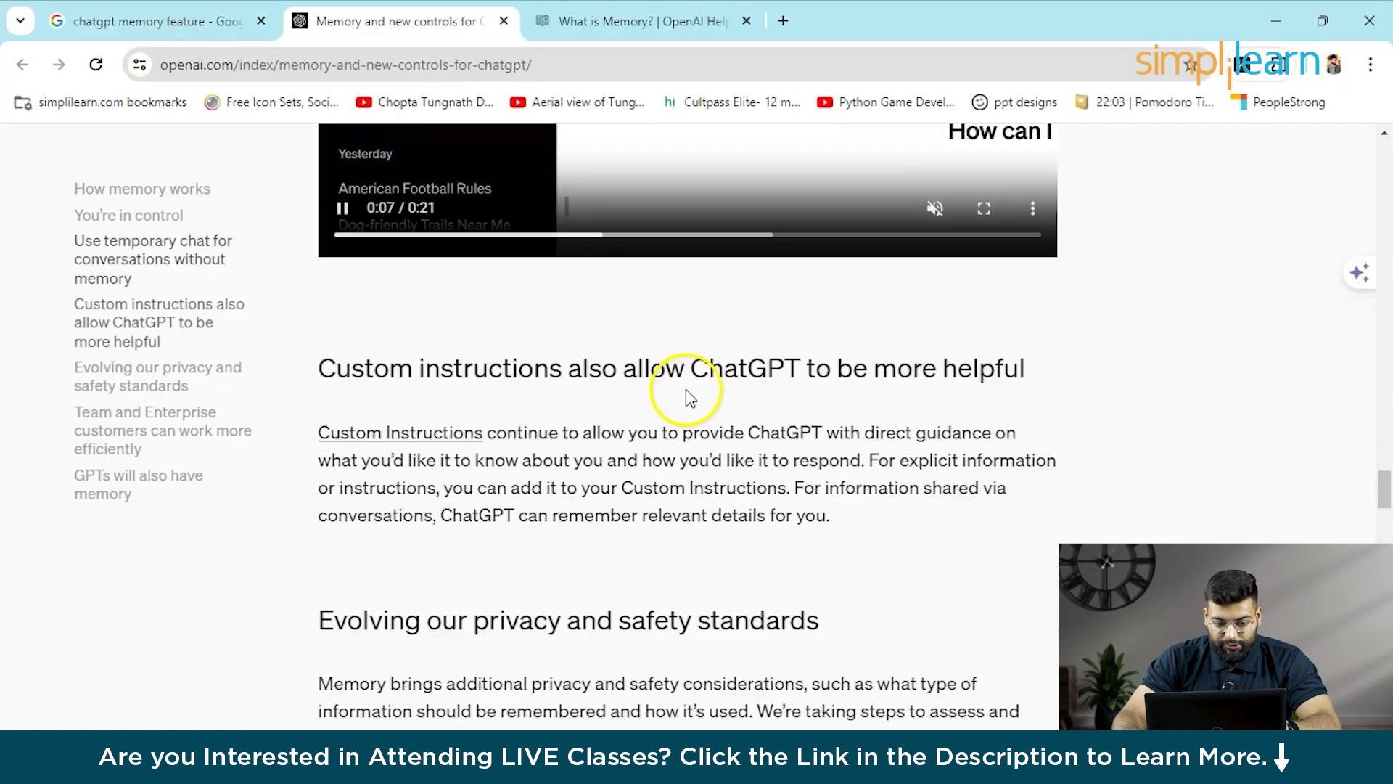
pyautogui.scroll(-3, 569, 458)
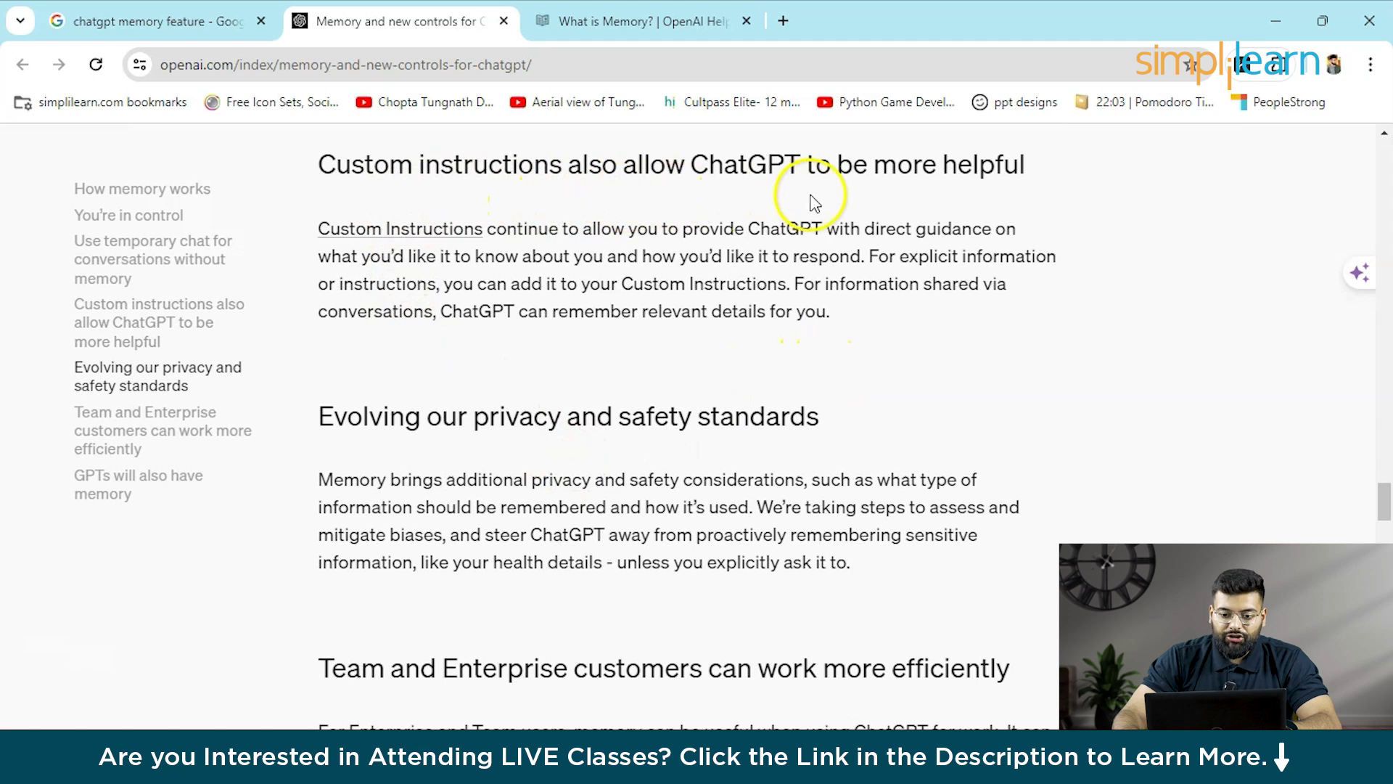
# Step: Switch to ChatGPT, view the custom instructions under Customize ChatGPT, and cancel without changing them
pyautogui.hotkey('alt', 'Tab')
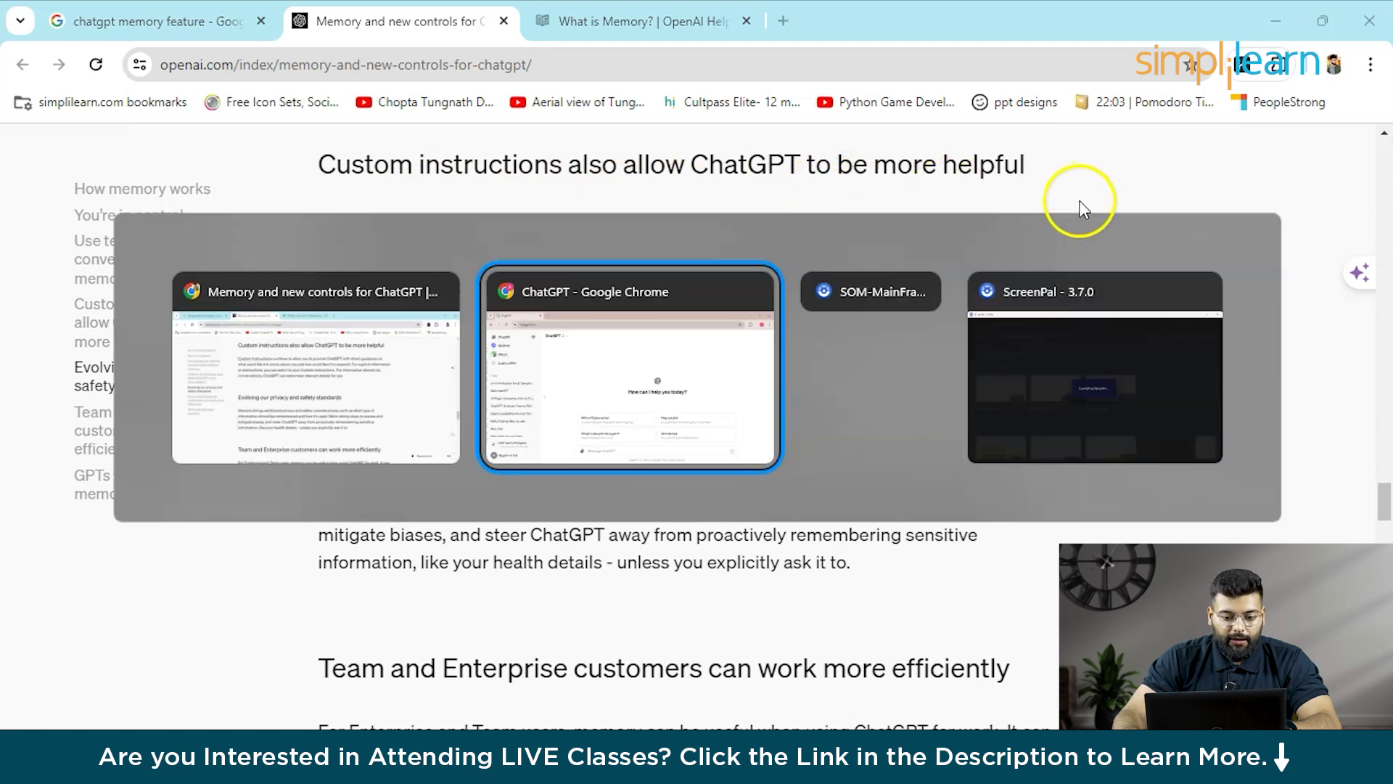
pyautogui.click(606, 348)
pyautogui.click(109, 698)
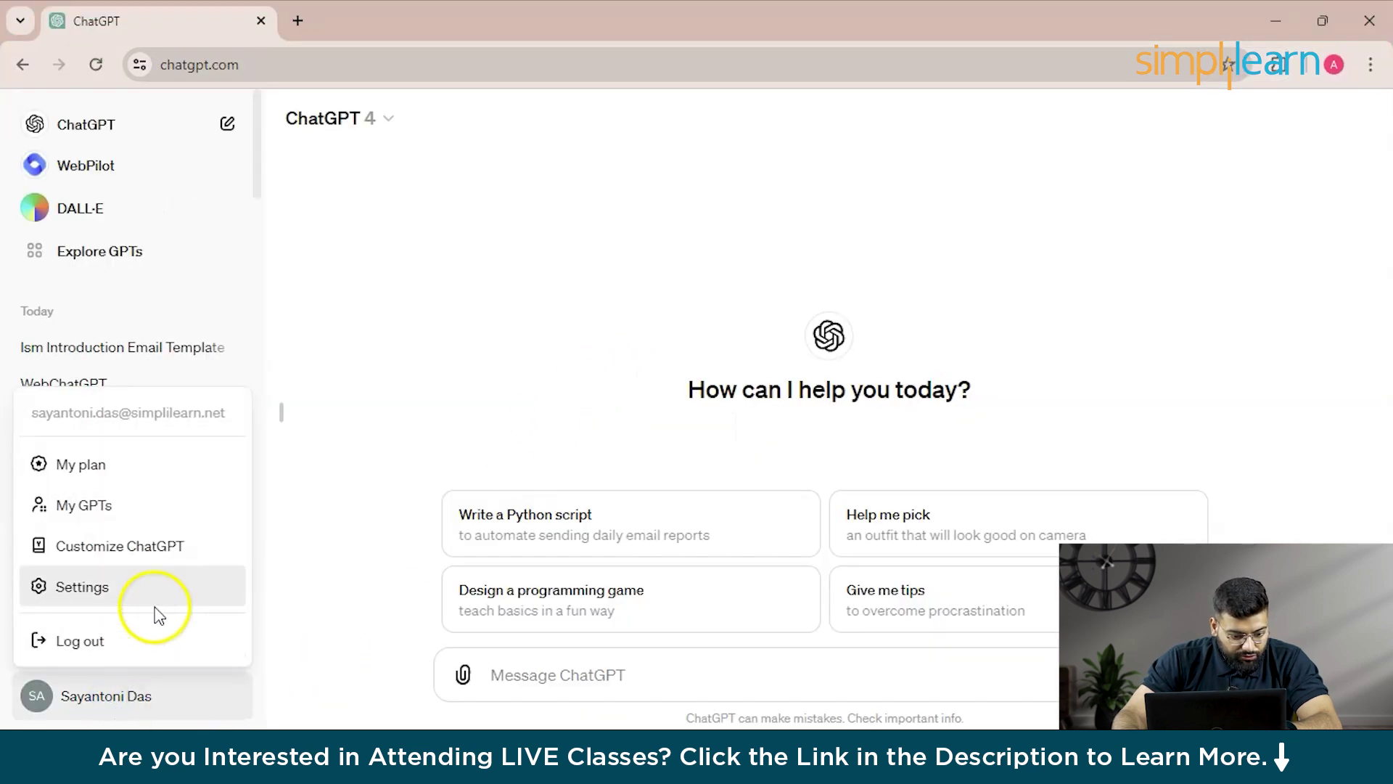
pyautogui.click(127, 549)
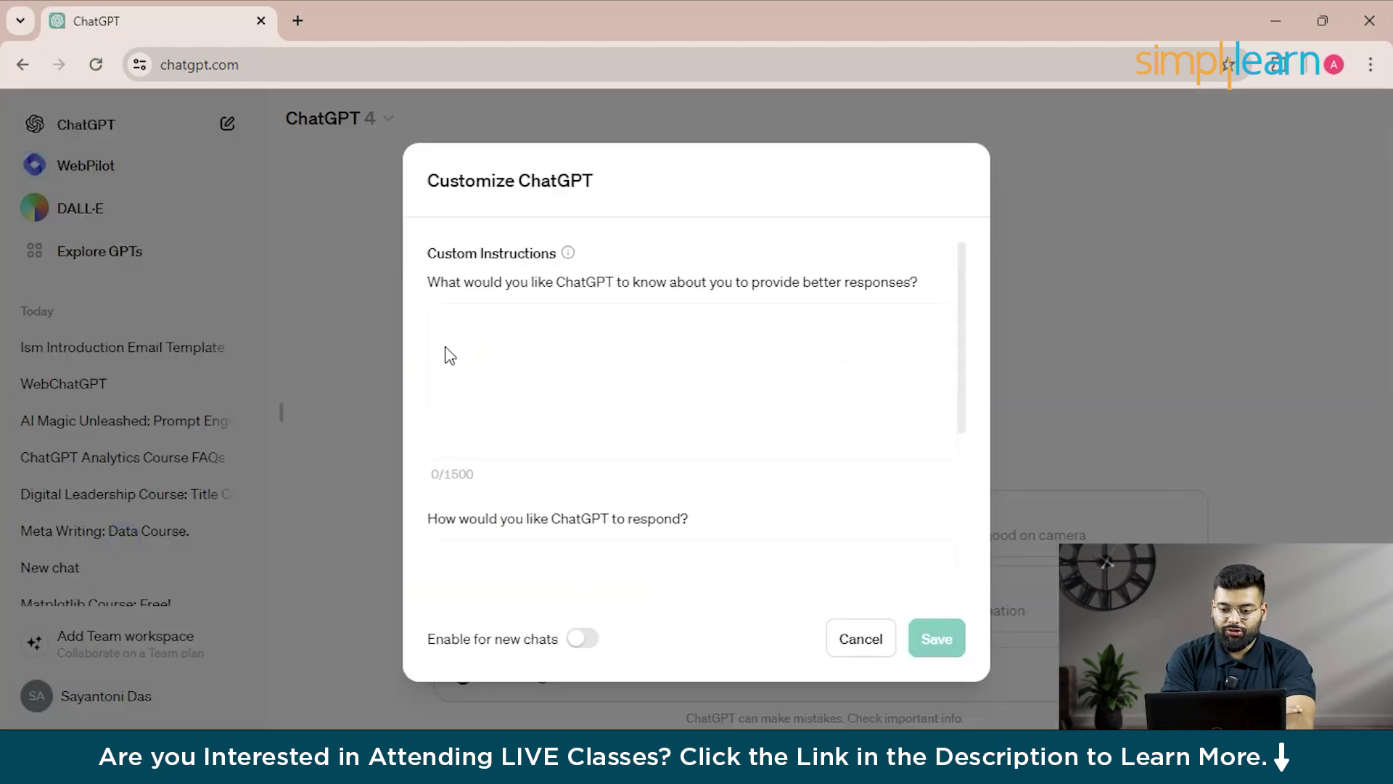
pyautogui.click(861, 642)
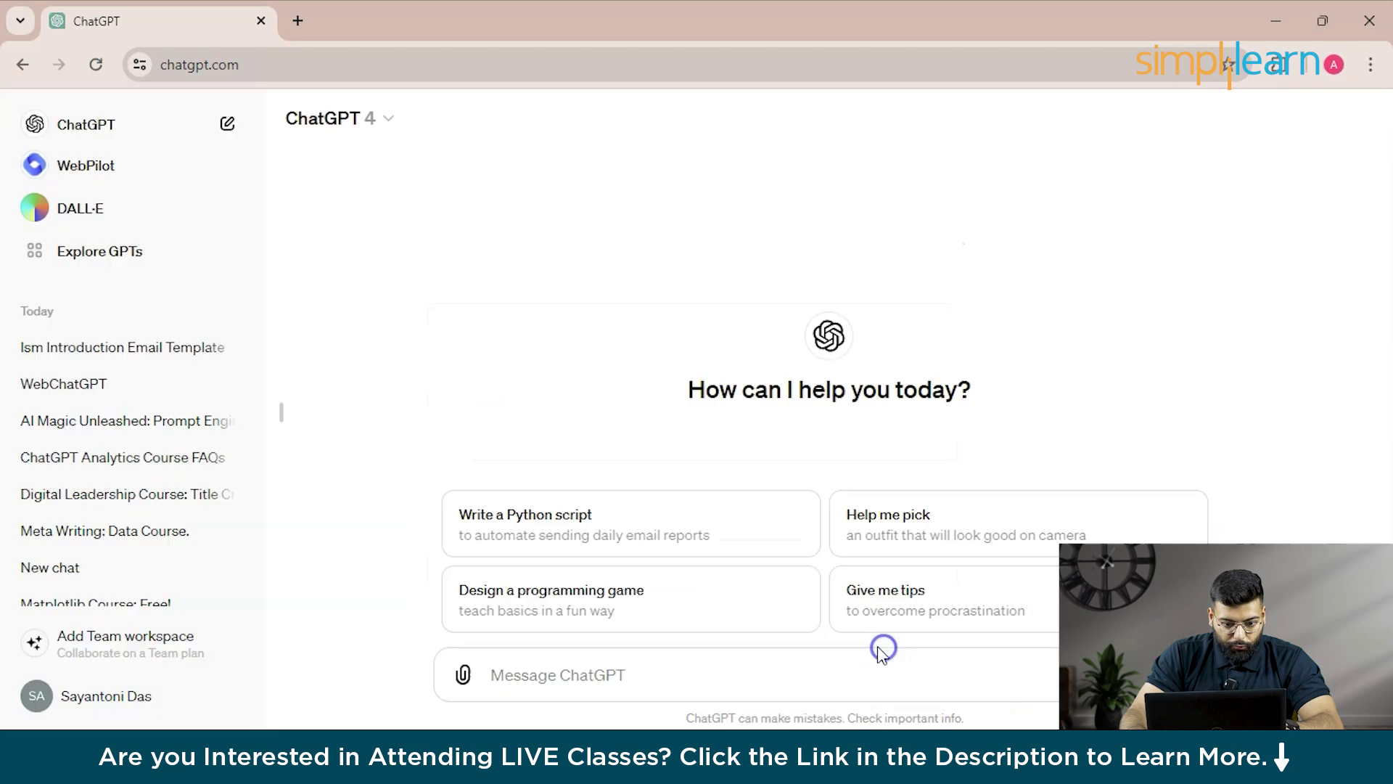
# Step: Return to the OpenAI memory article and read the sections on privacy standards, Team and Enterprise customers, and memory for GPTs
pyautogui.hotkey('alt', 'Tab')
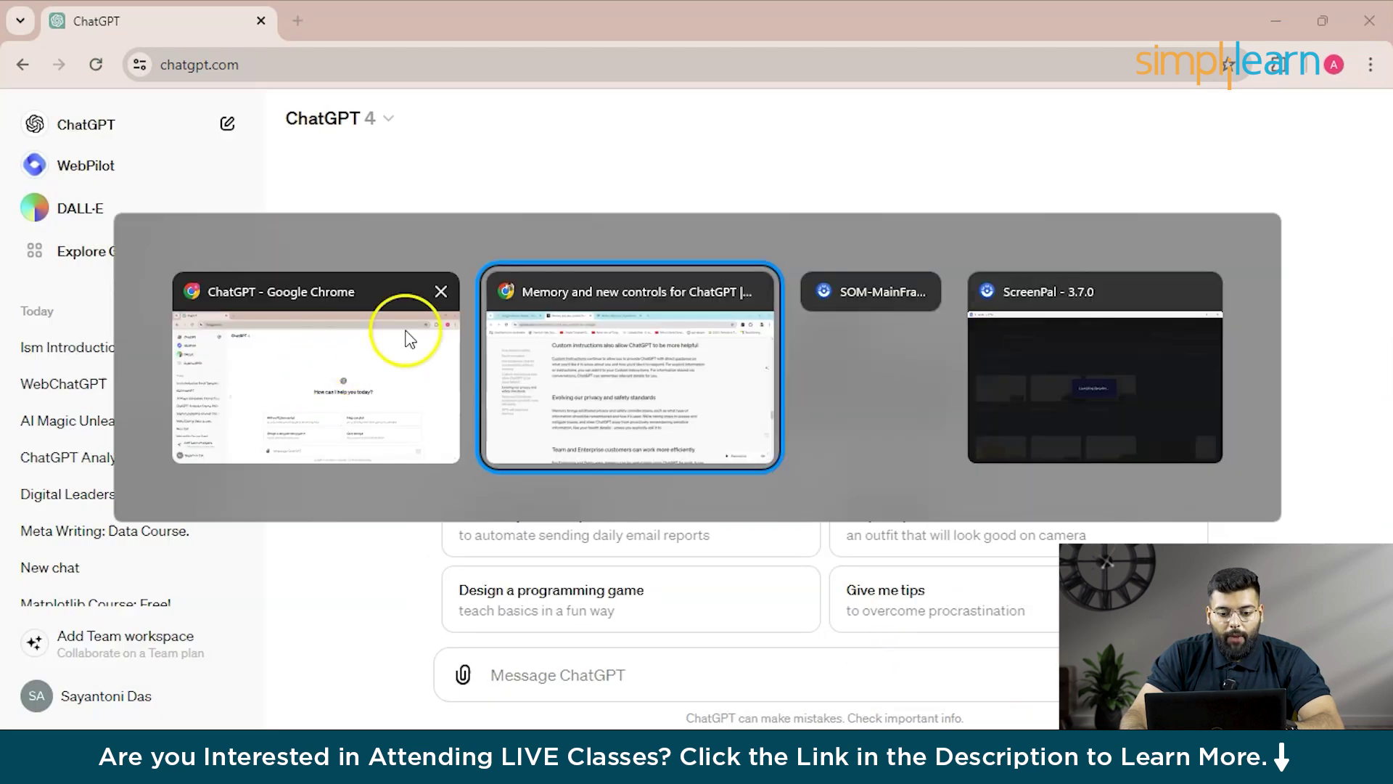
pyautogui.click(686, 400)
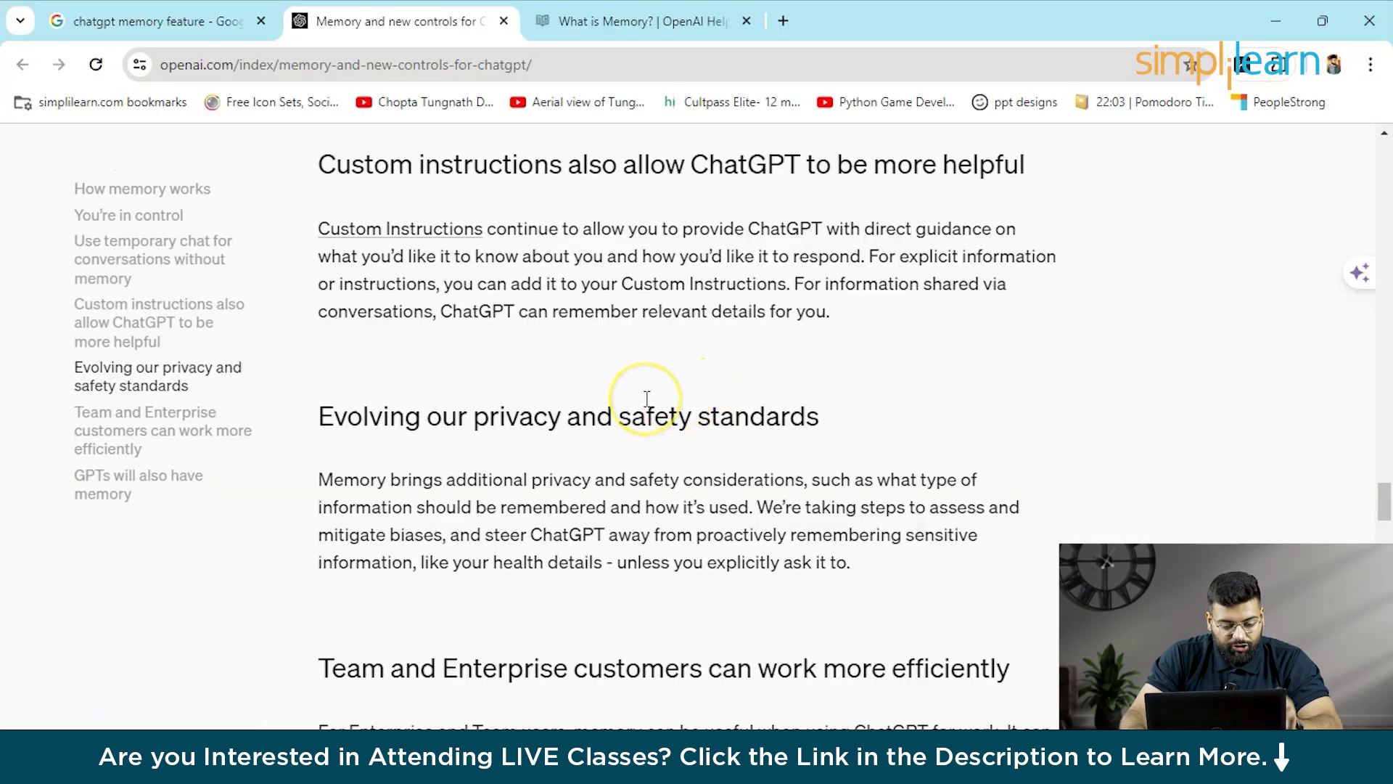
pyautogui.scroll(-3, 646, 398)
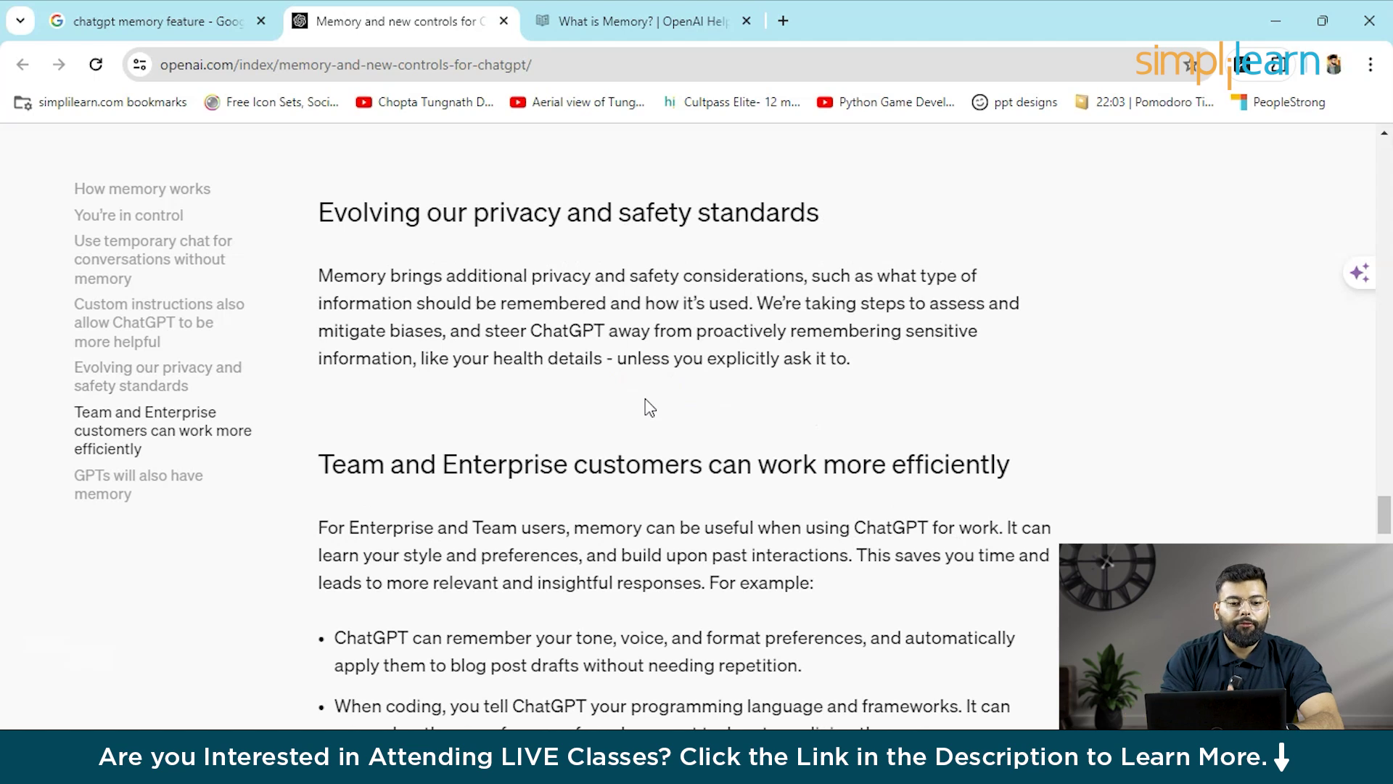
pyautogui.click(395, 240)
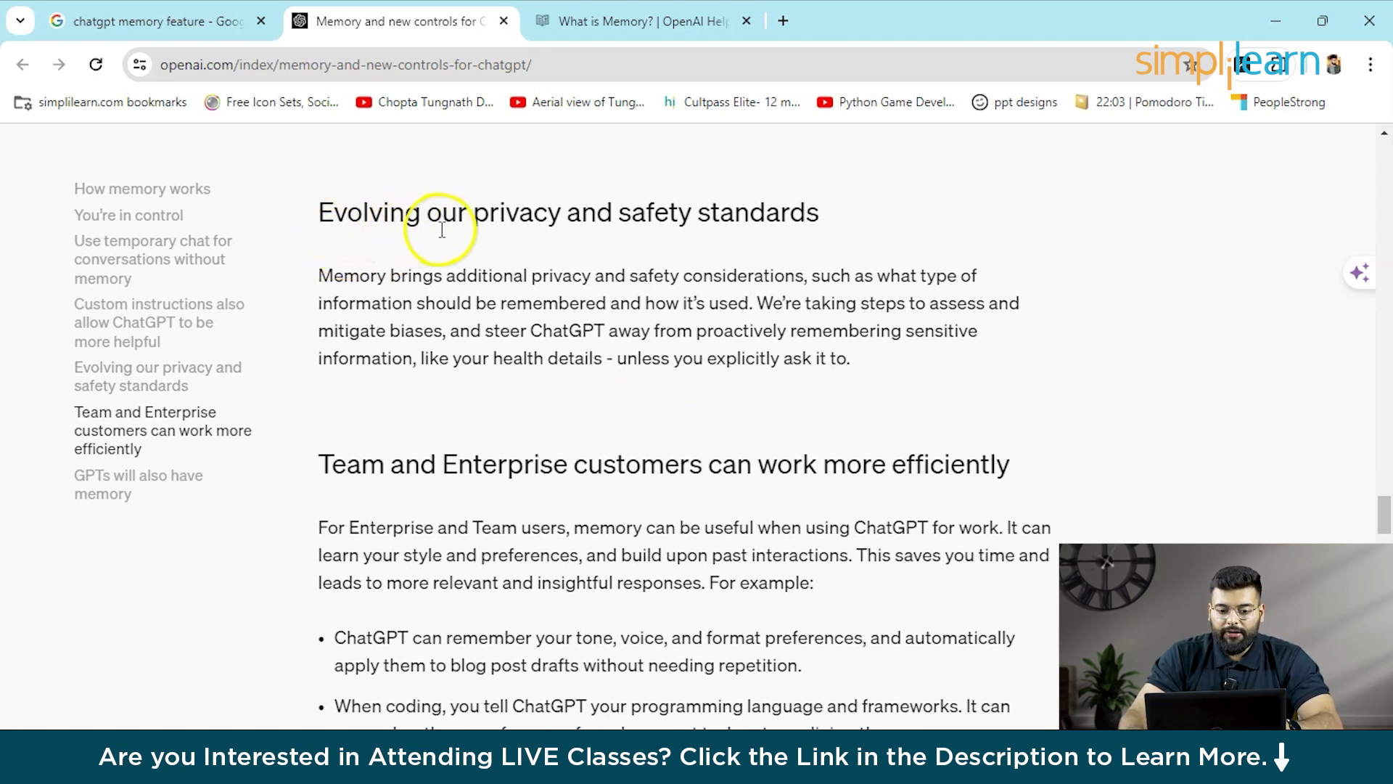
pyautogui.scroll(-6, 849, 312)
pyautogui.scroll(6, 834, 326)
pyautogui.scroll(-3, 392, 464)
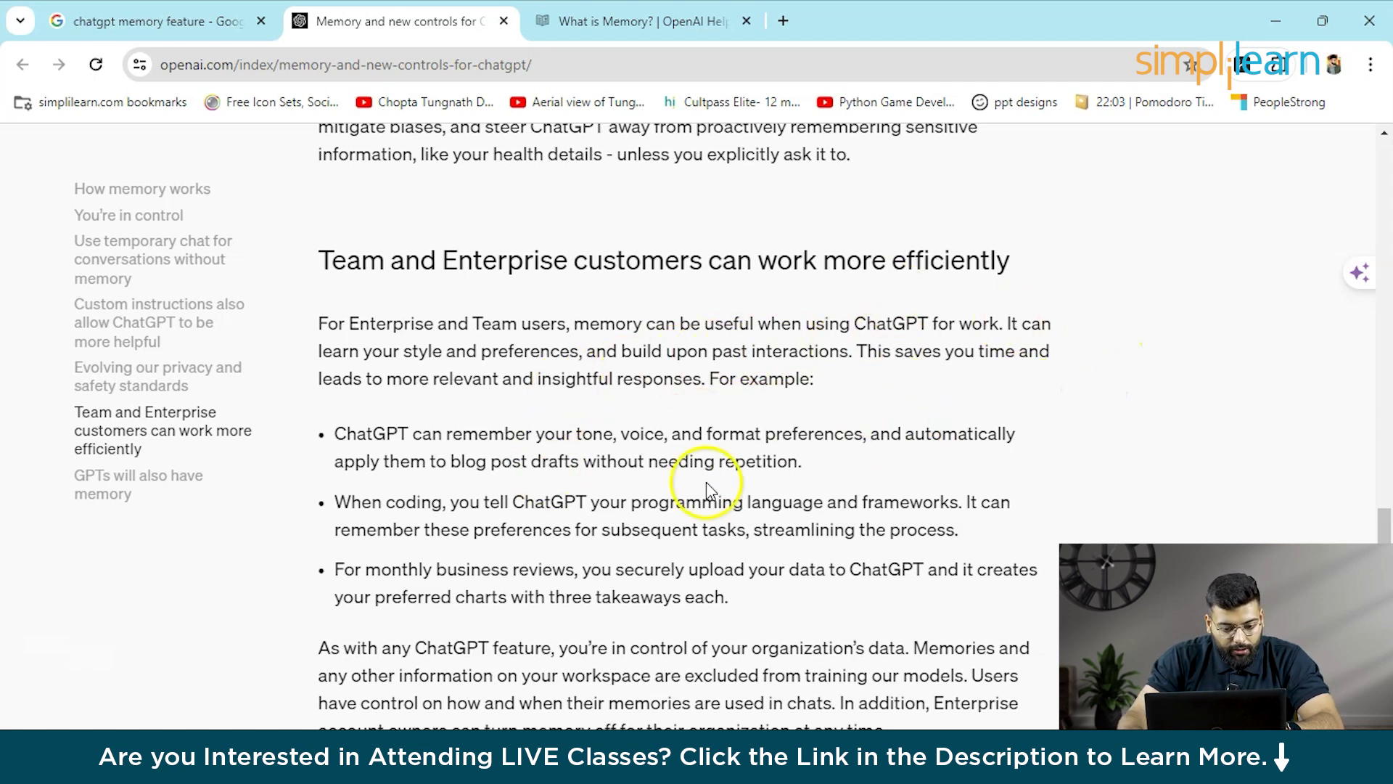
pyautogui.scroll(-3, 473, 539)
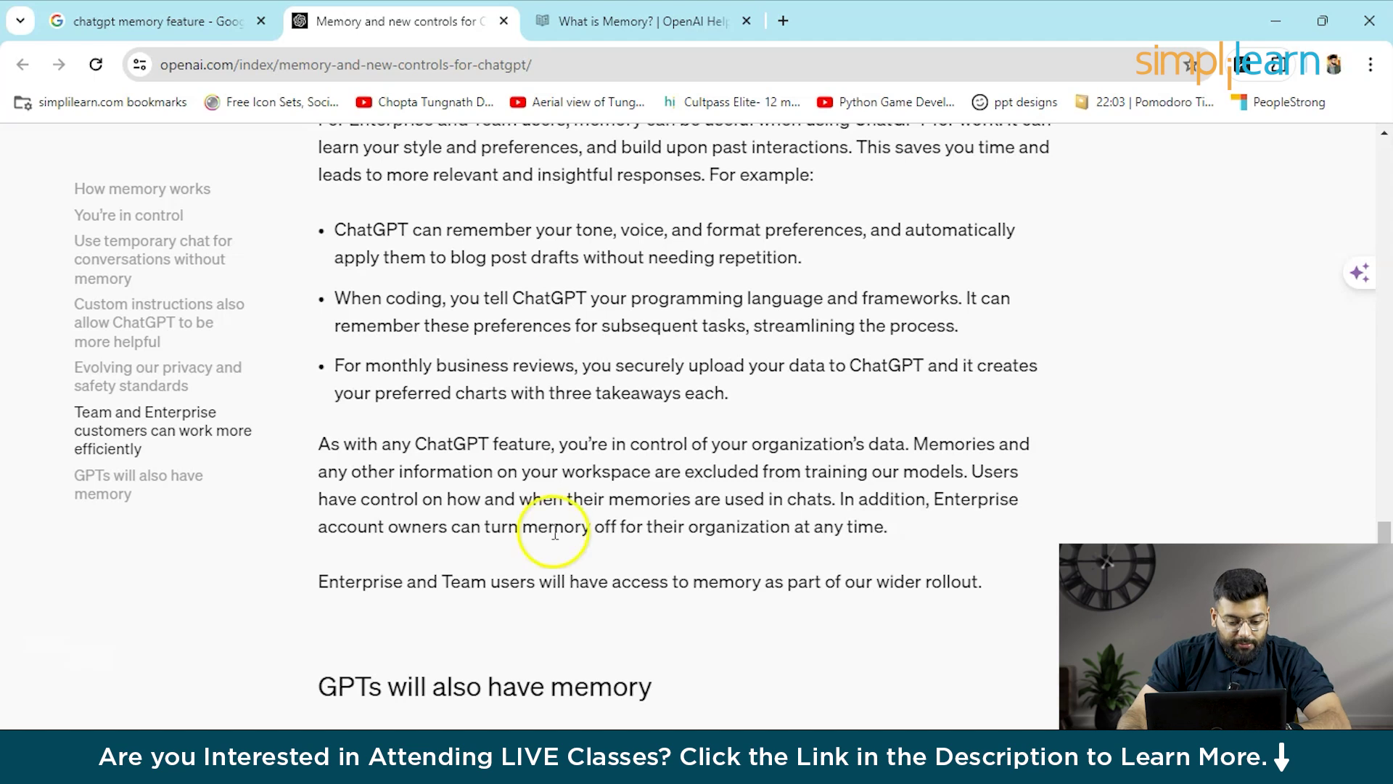
pyautogui.scroll(-8, 762, 367)
pyautogui.scroll(3, 684, 383)
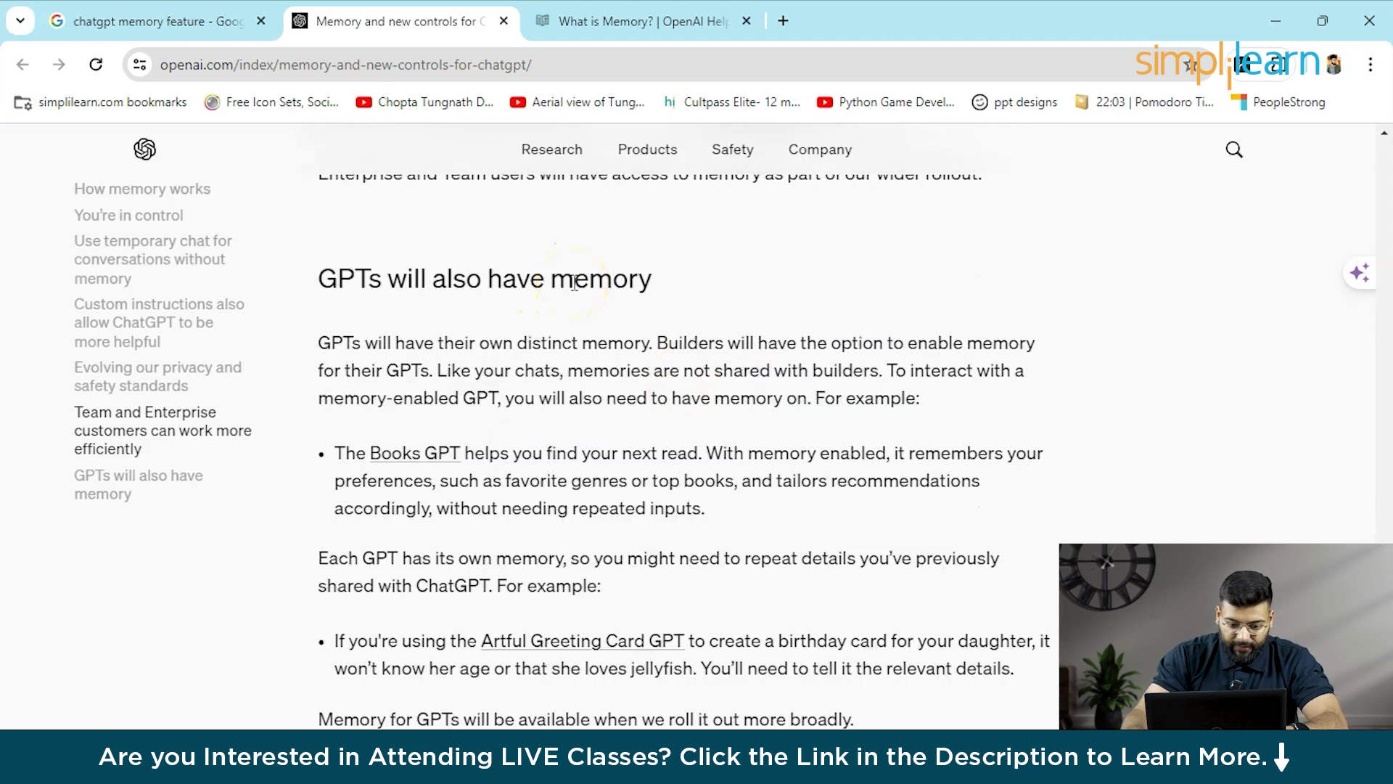
# Step: Switch to ChatGPT and browse the GPT store's featured, trending and ChatGPT-made GPTs
pyautogui.hotkey('alt', 'Tab')
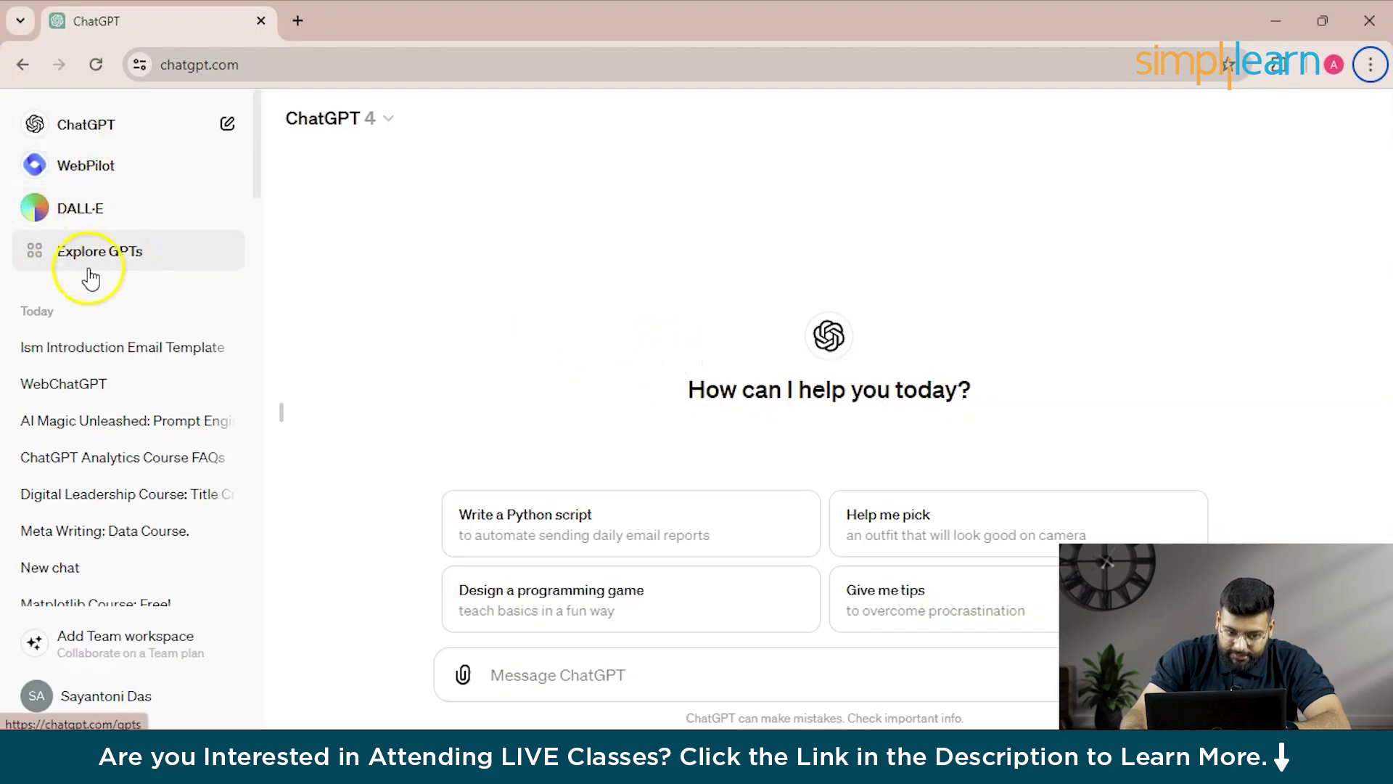
pyautogui.click(115, 245)
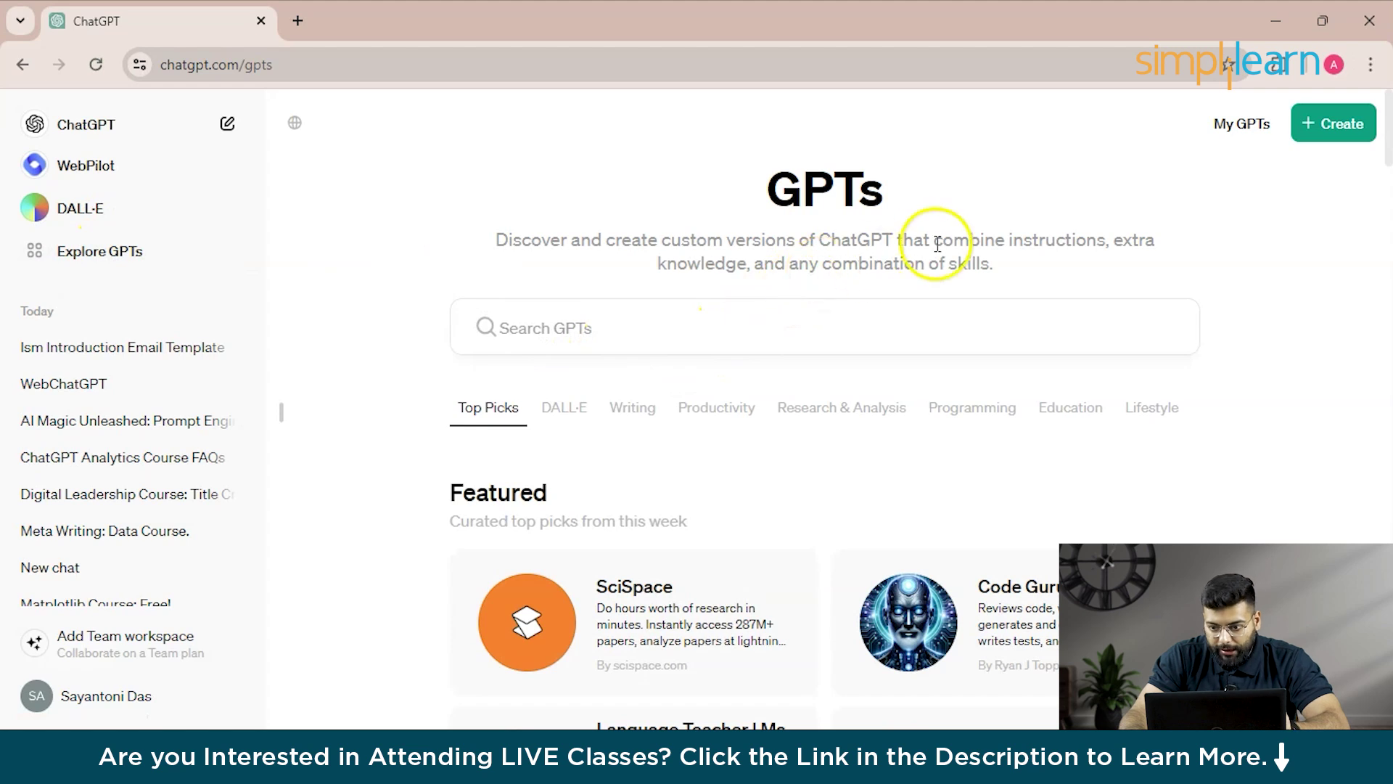
pyautogui.scroll(-5, 971, 262)
pyautogui.scroll(3, 793, 349)
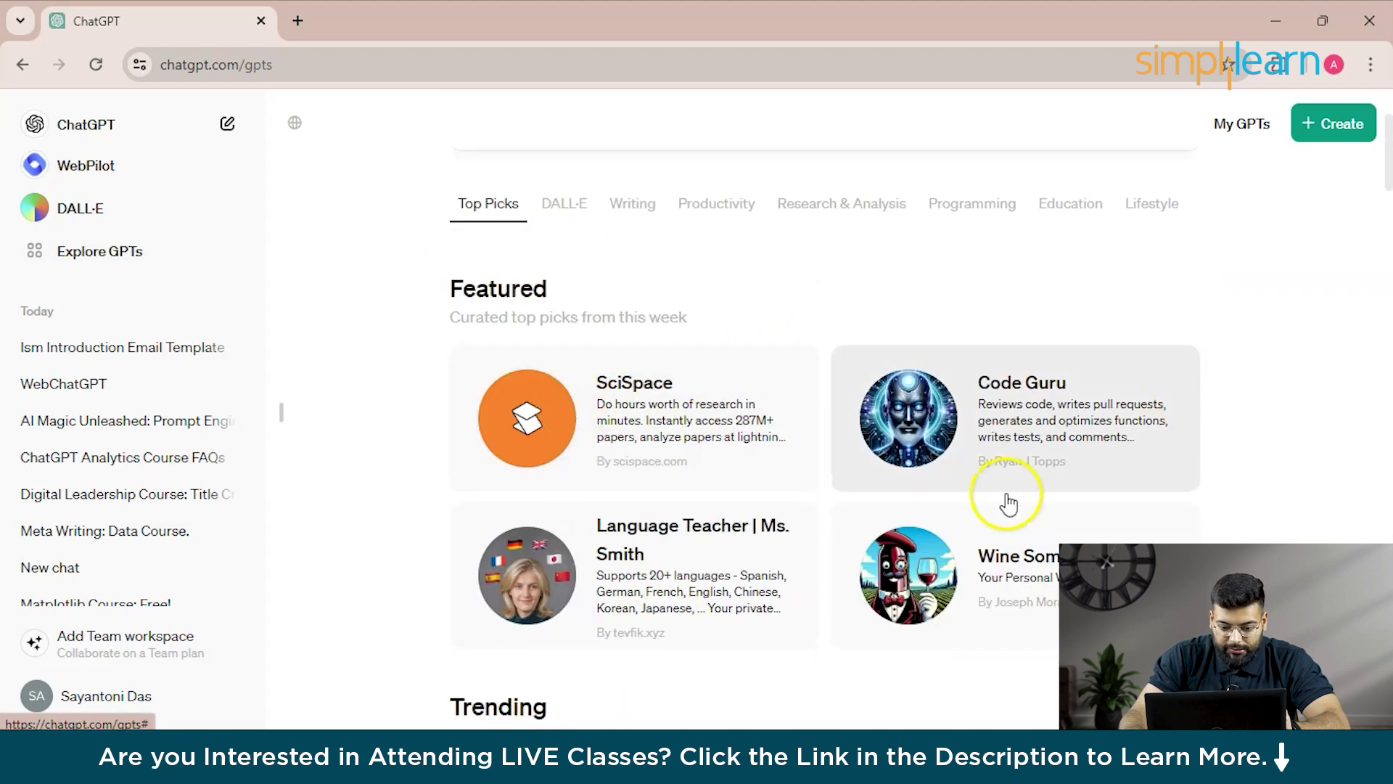
pyautogui.scroll(-3, 1006, 498)
pyautogui.scroll(-3, 795, 508)
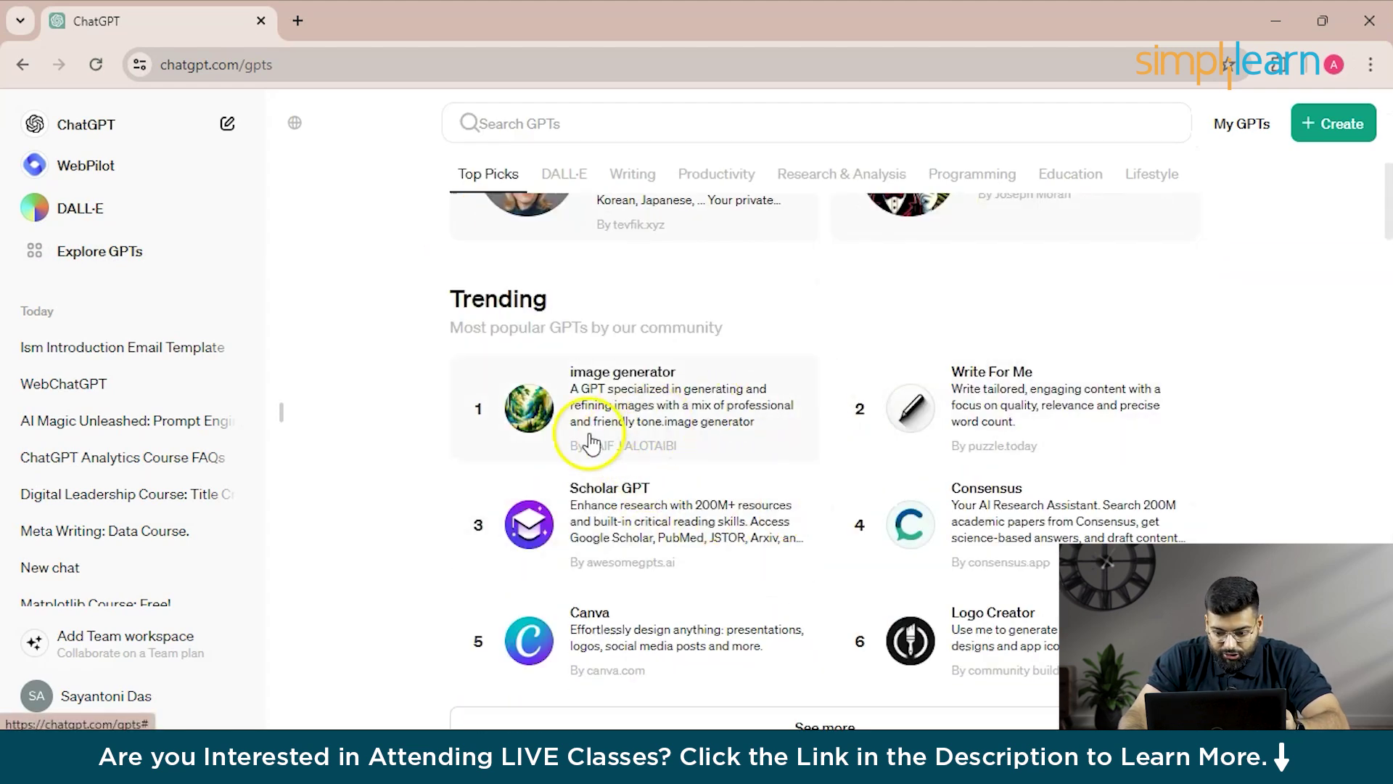
pyautogui.scroll(-3, 973, 432)
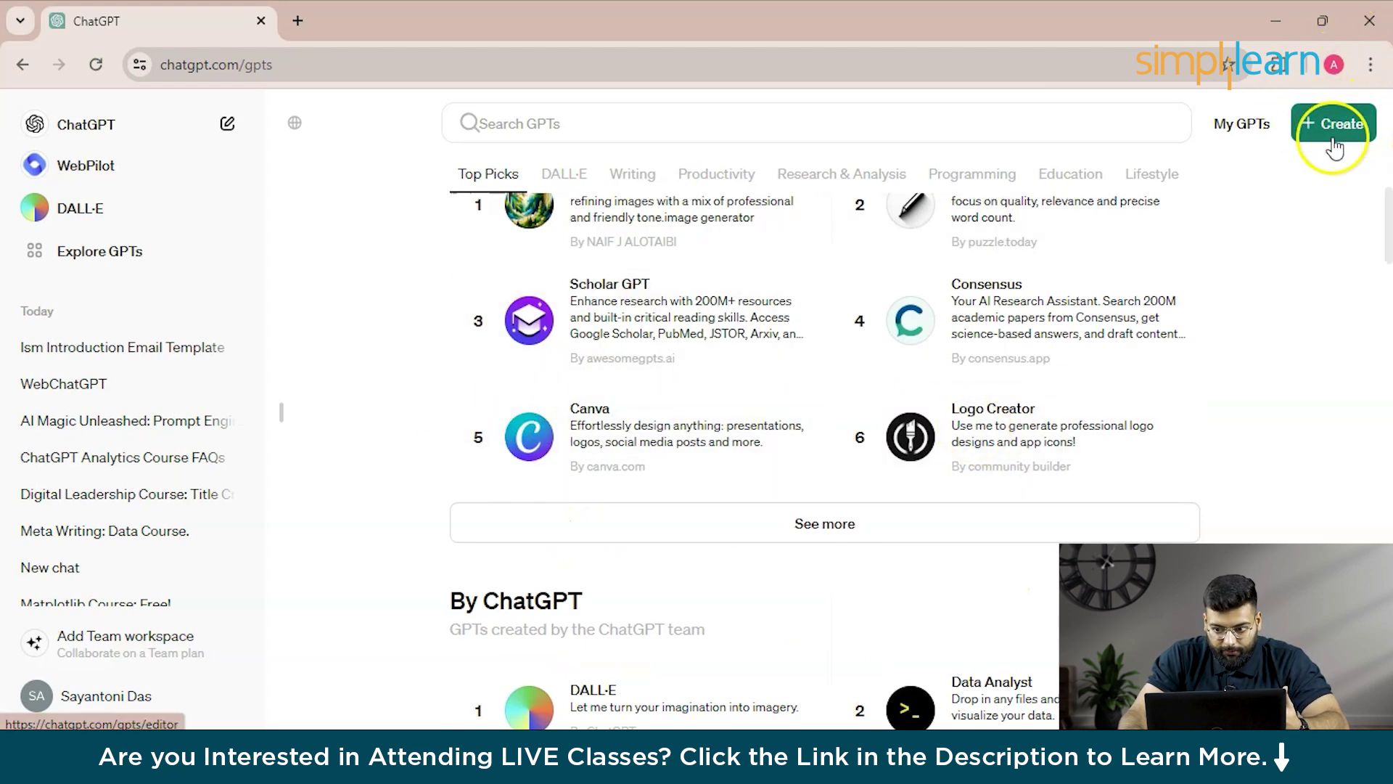
pyautogui.scroll(-6, 902, 333)
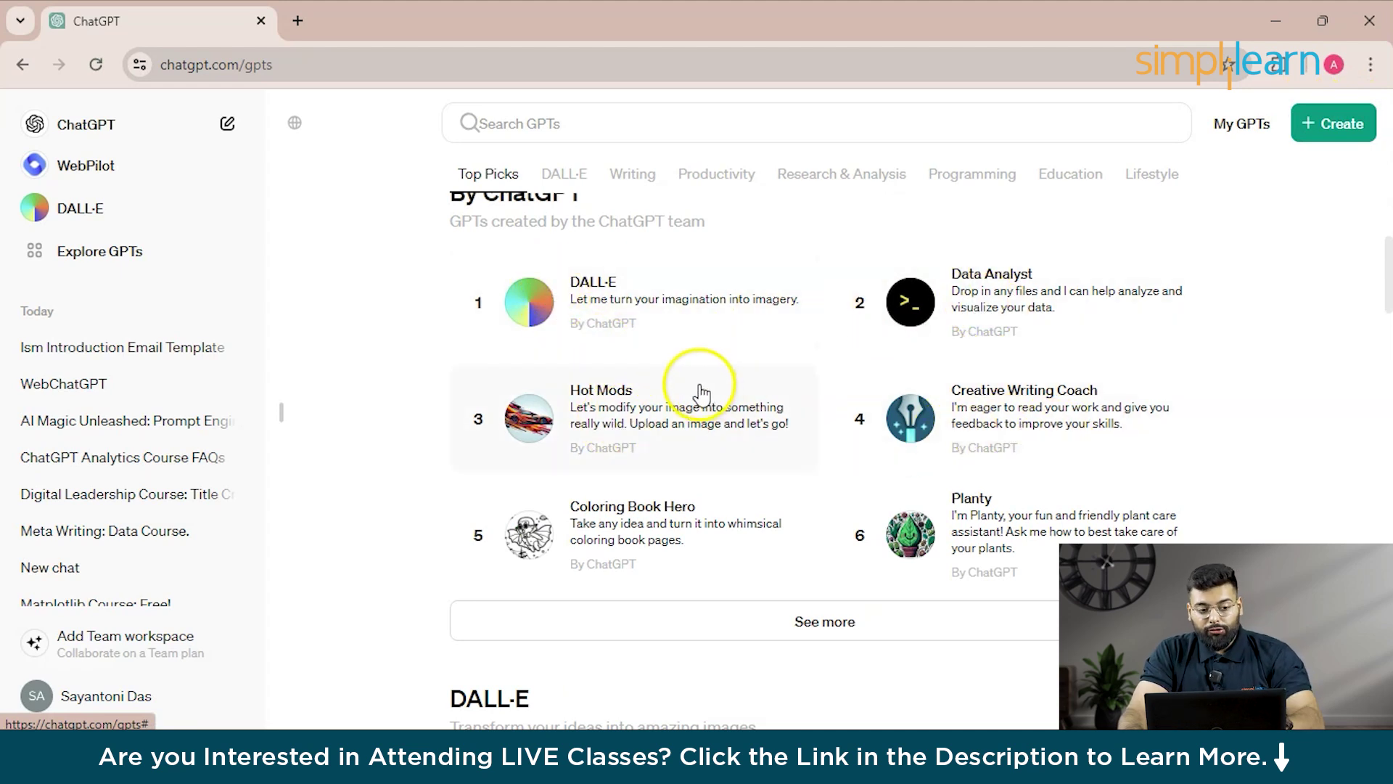
# Step: Review the article's section on GPTs having memory, and return to the ChatGPT window
pyautogui.hotkey('alt', 'Tab')
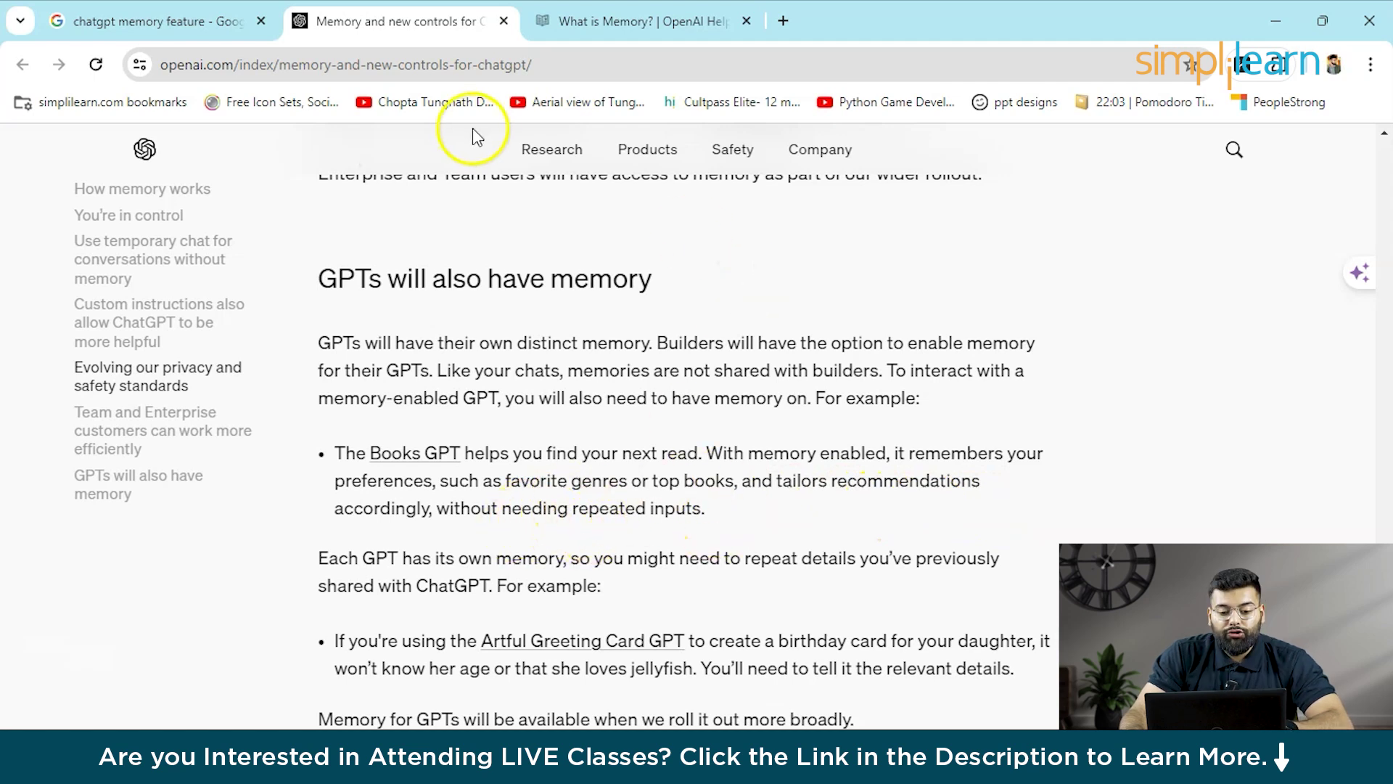
pyautogui.hotkey('alt', 'Tab')
pyautogui.click(628, 401)
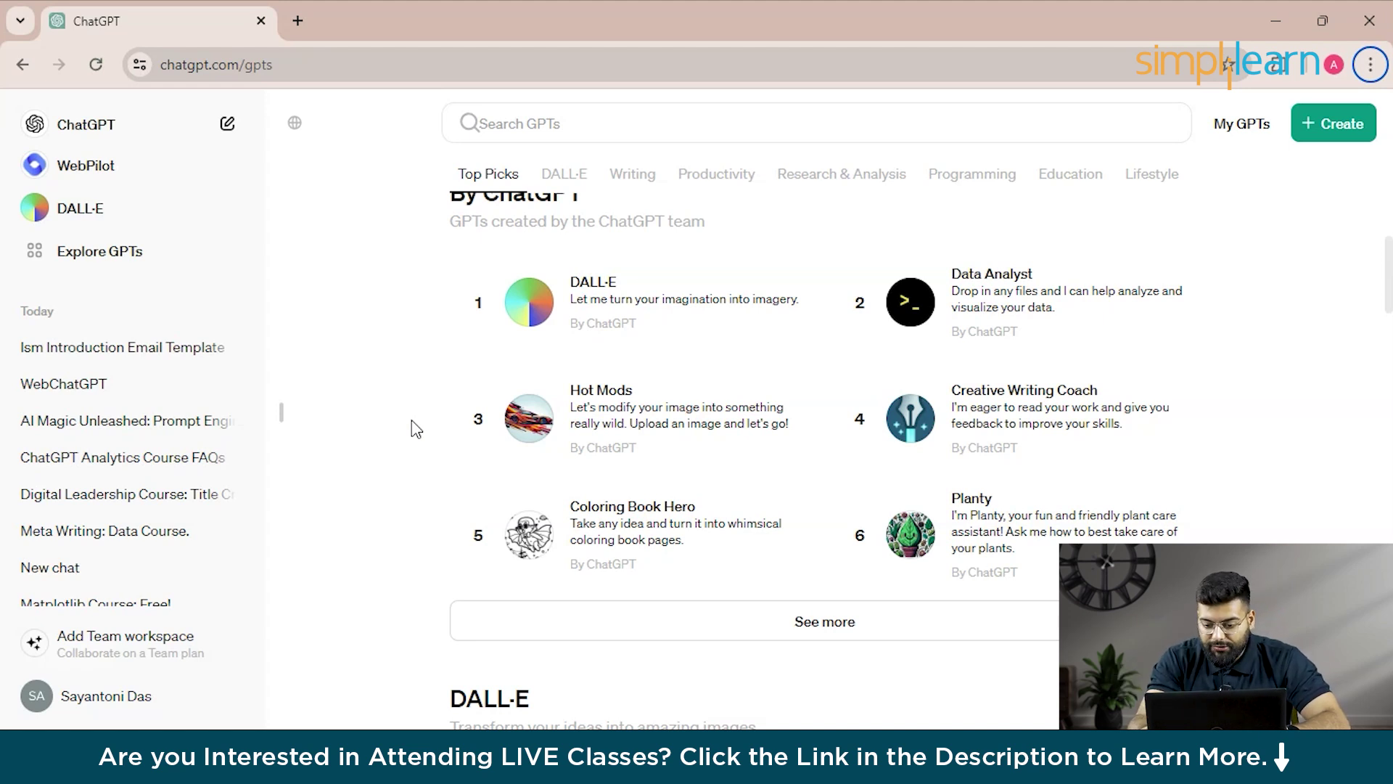
# Step: Start a new chat and write "Remember that my project deadline for the marketing campaign" as the beginning of the message
pyautogui.click(225, 124)
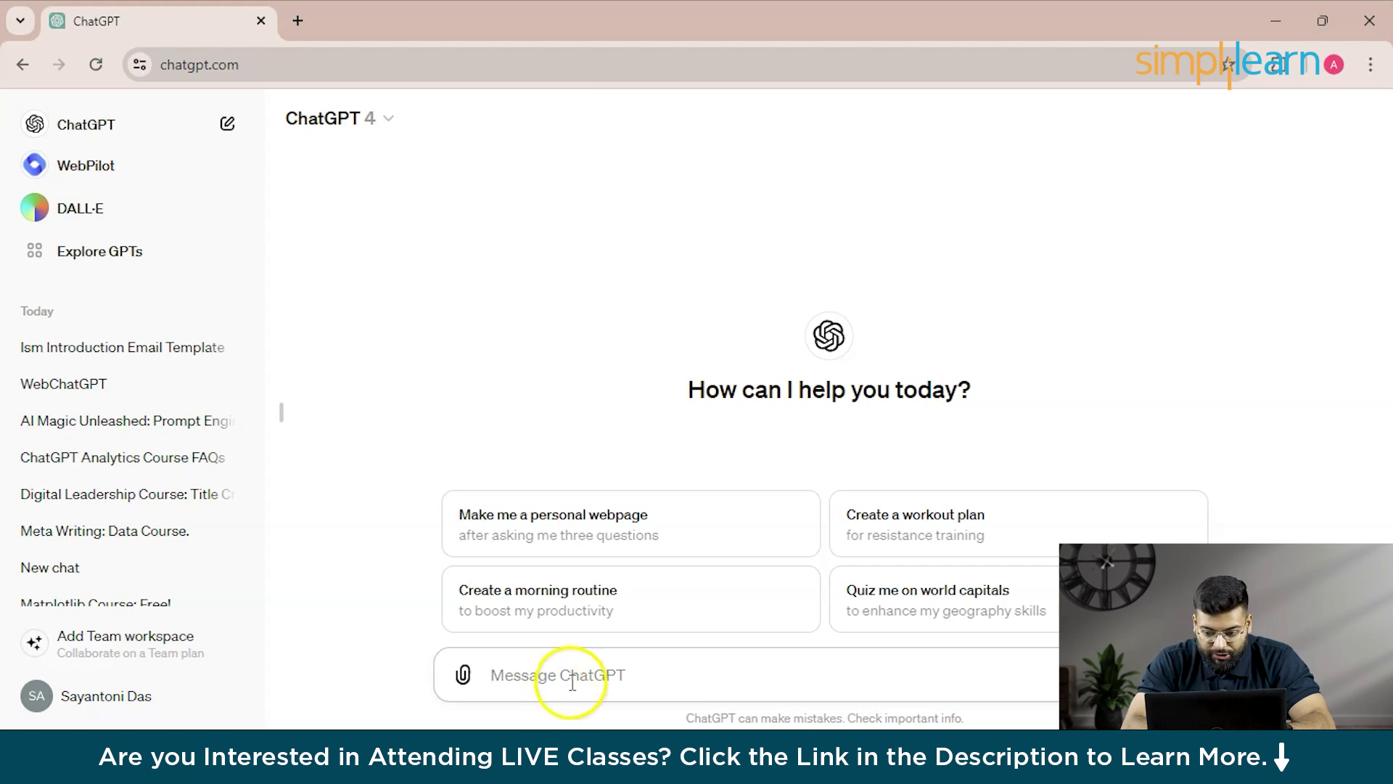
pyautogui.click(573, 682)
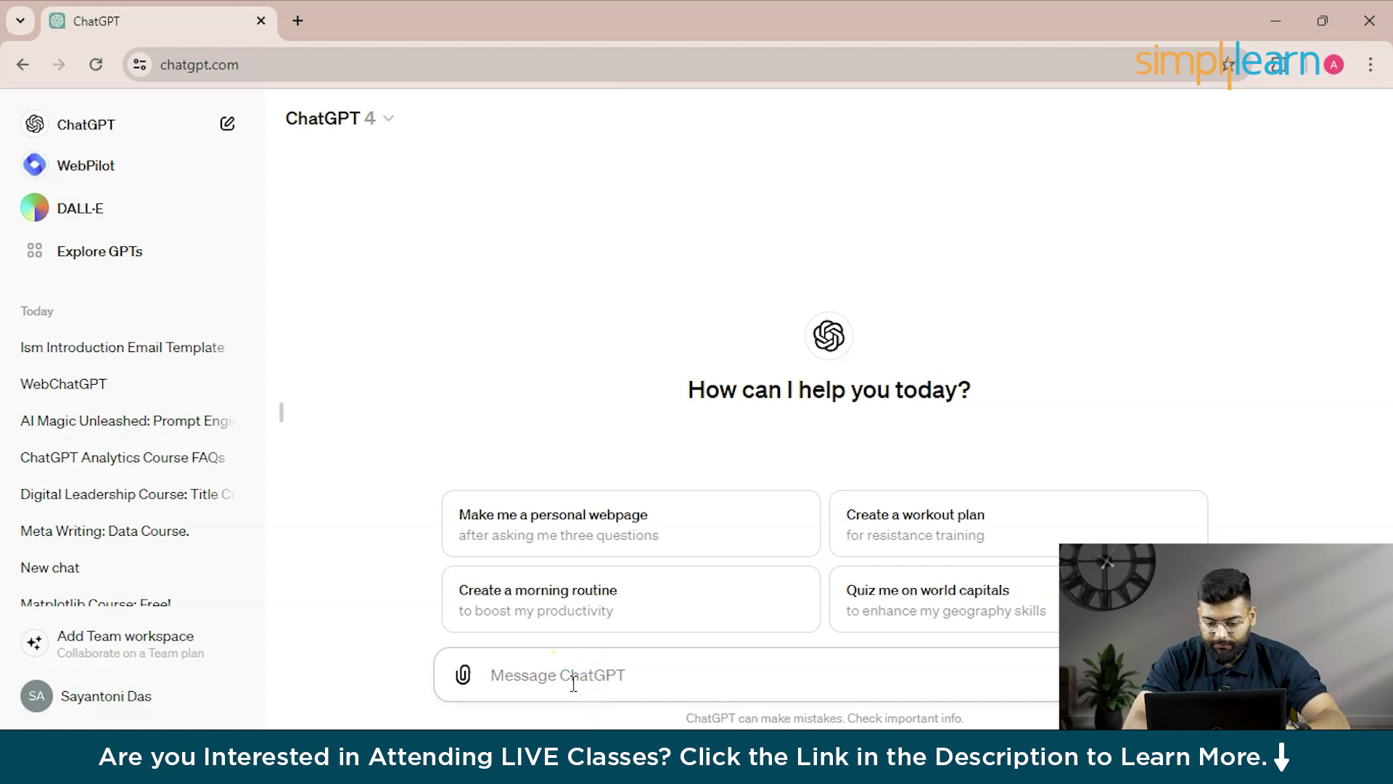
pyautogui.write('Remem')
pyautogui.press('BackSpace')
pyautogui.write('m')
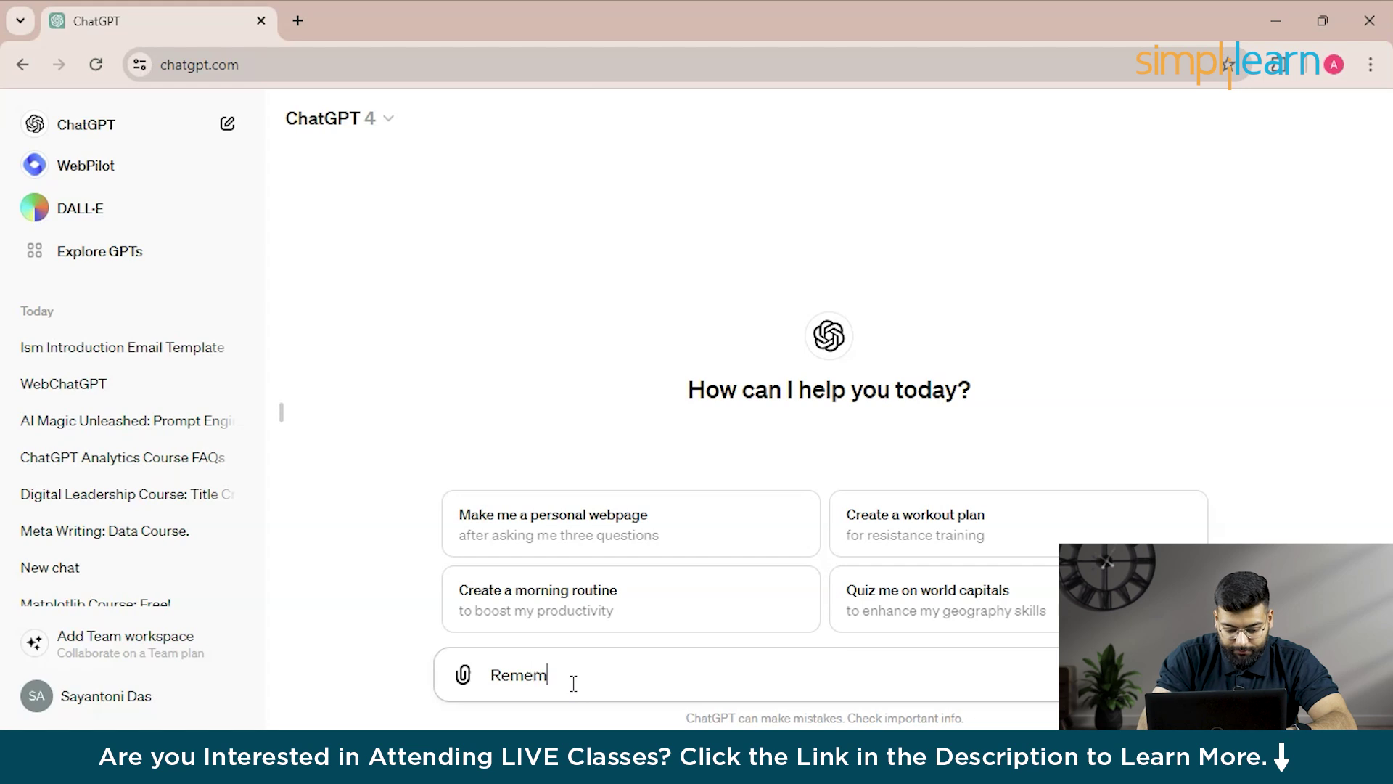
pyautogui.write('ber that')
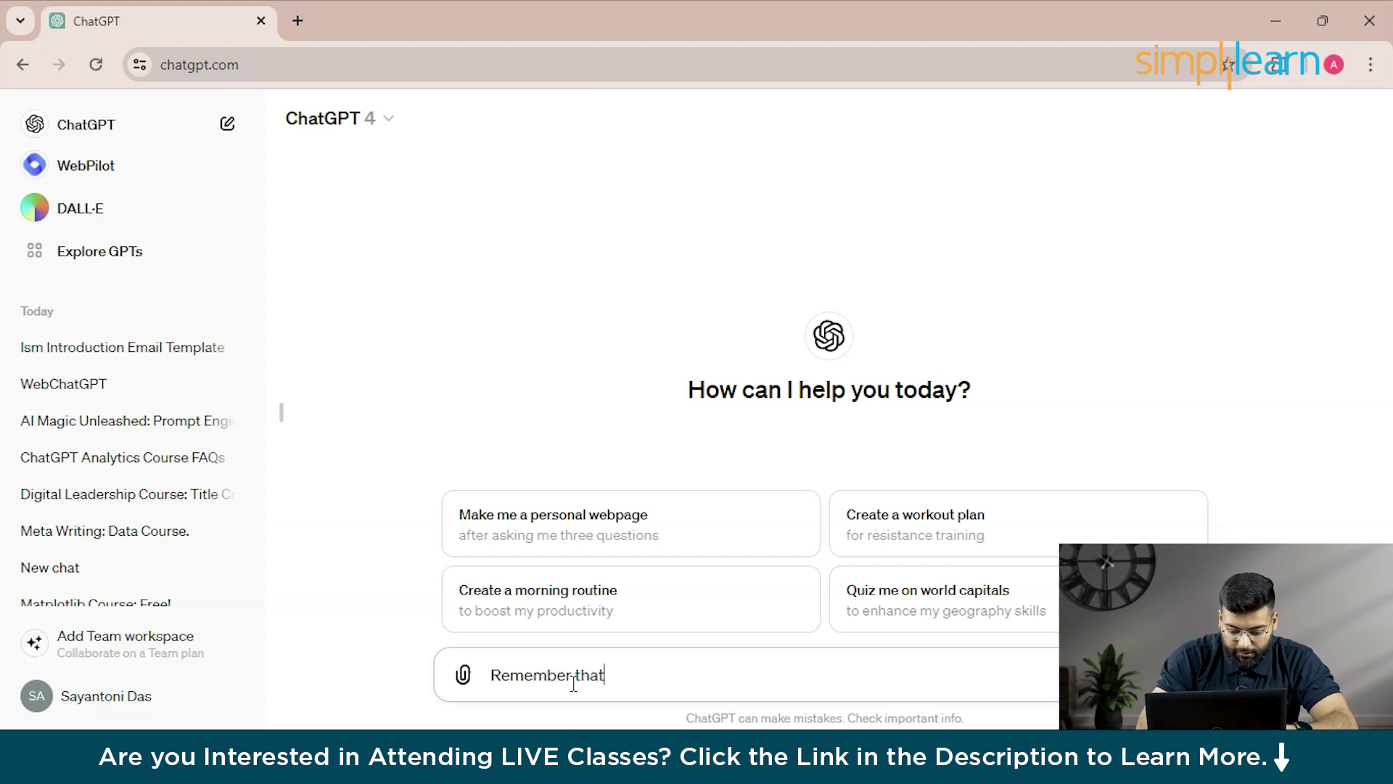
pyautogui.write(' my p')
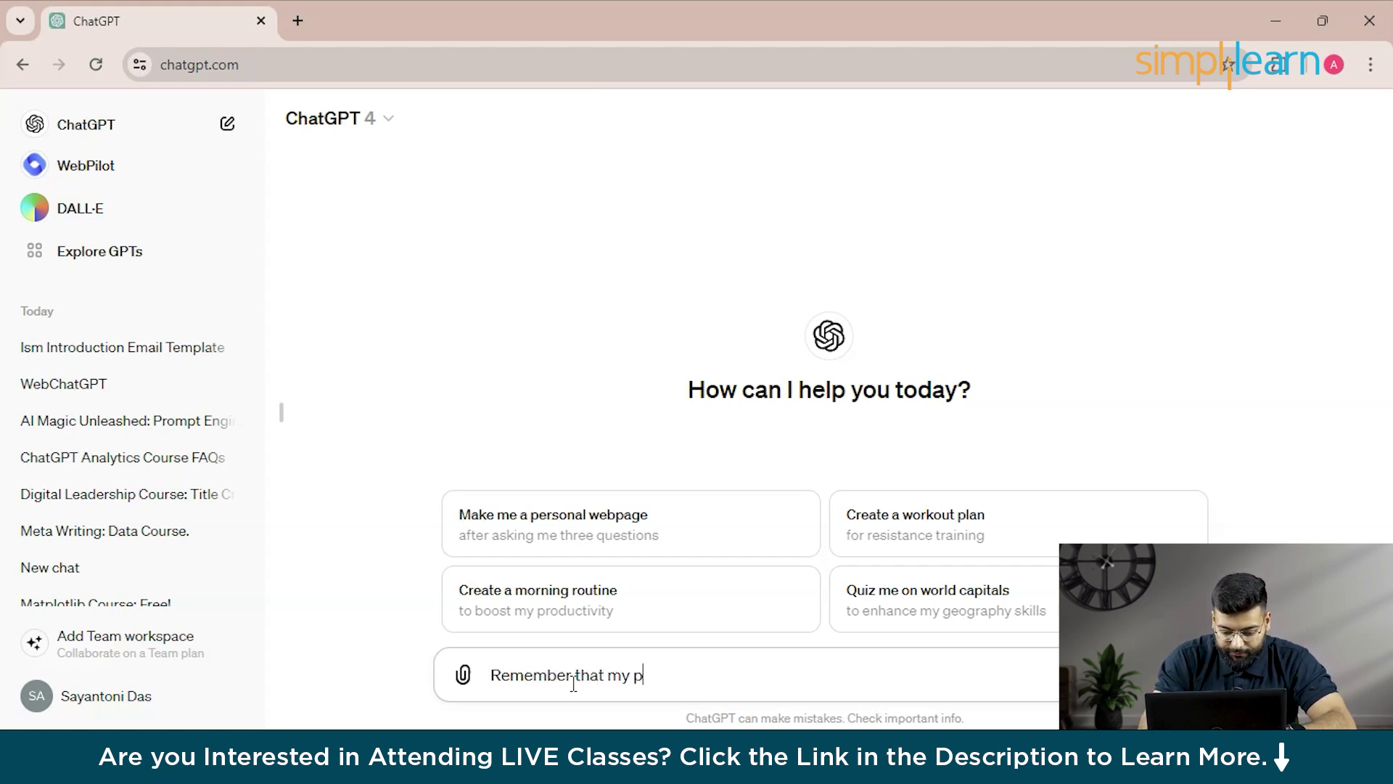
pyautogui.write('roject deadline')
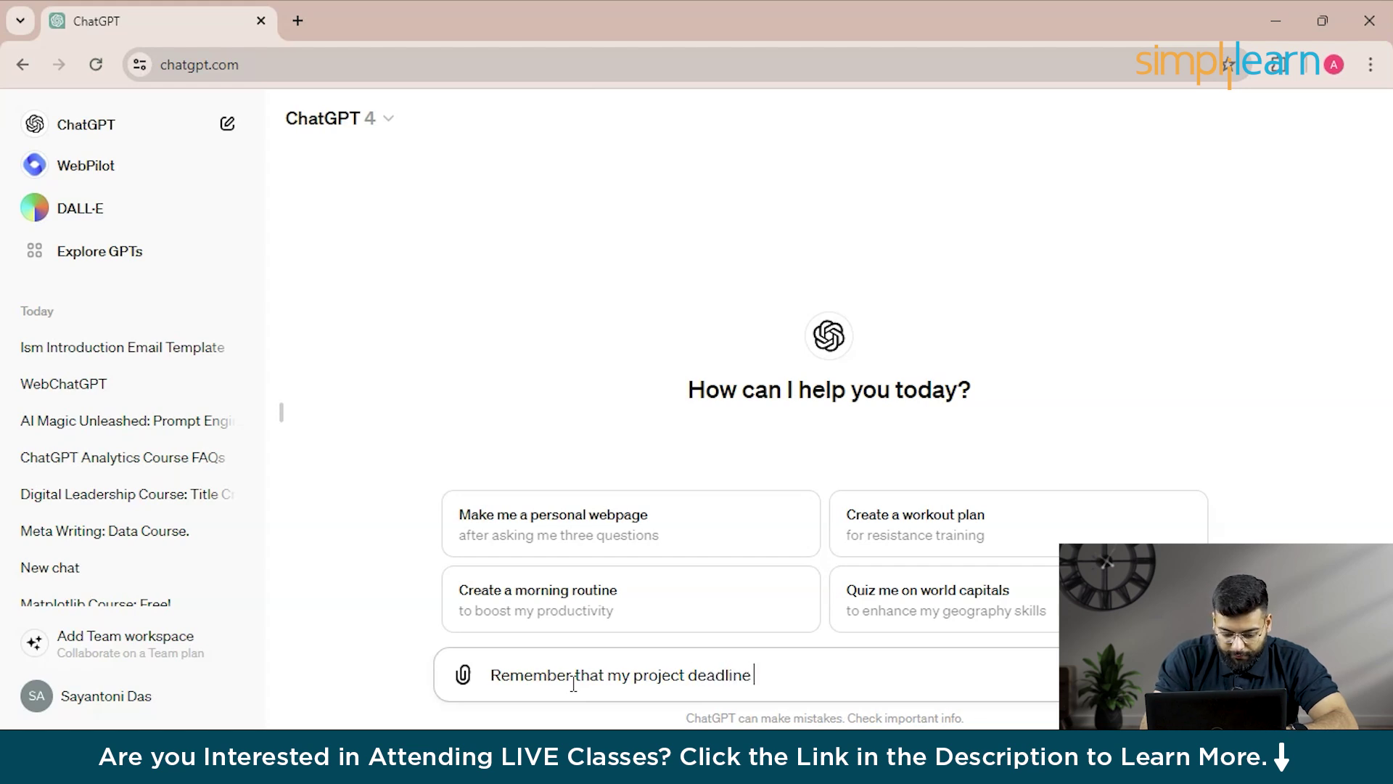
pyautogui.write(' for')
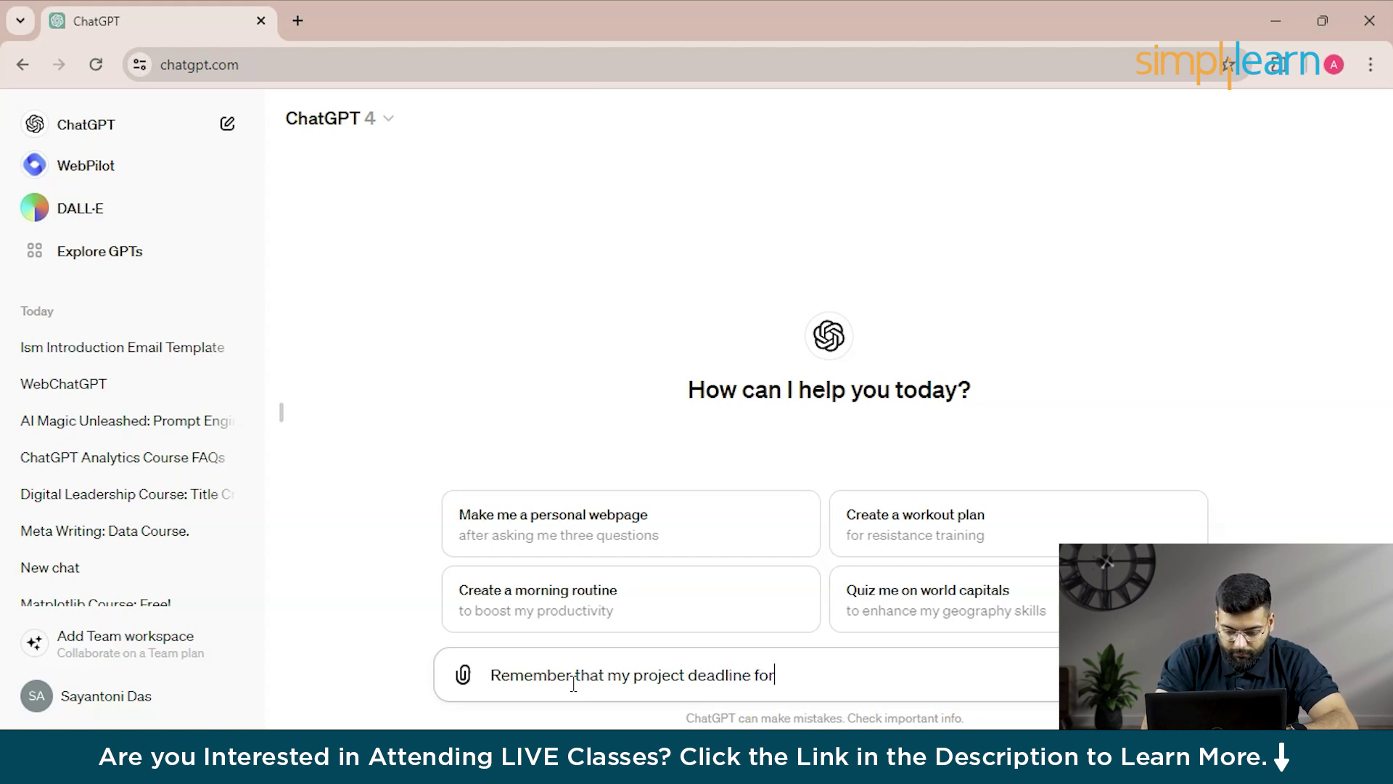
pyautogui.write(' the ma')
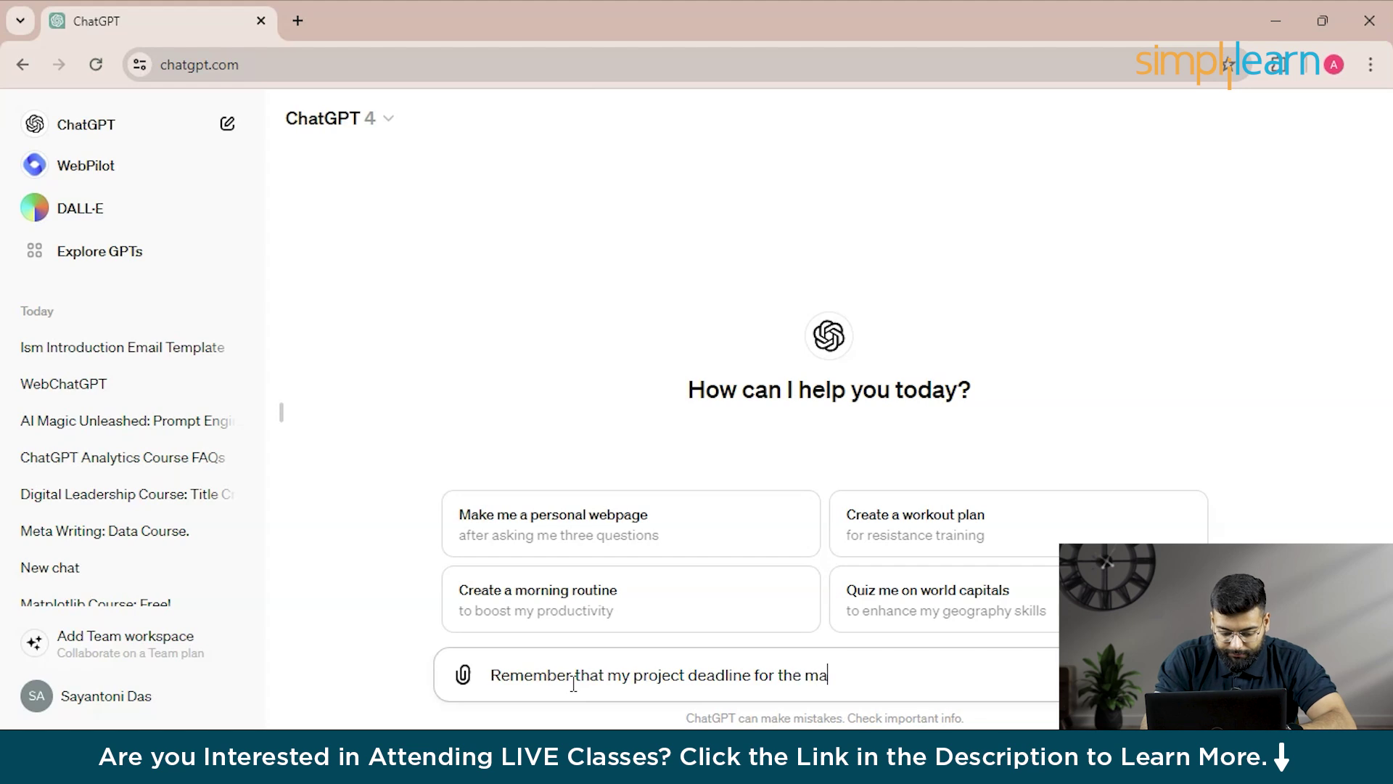
pyautogui.write('rketing ')
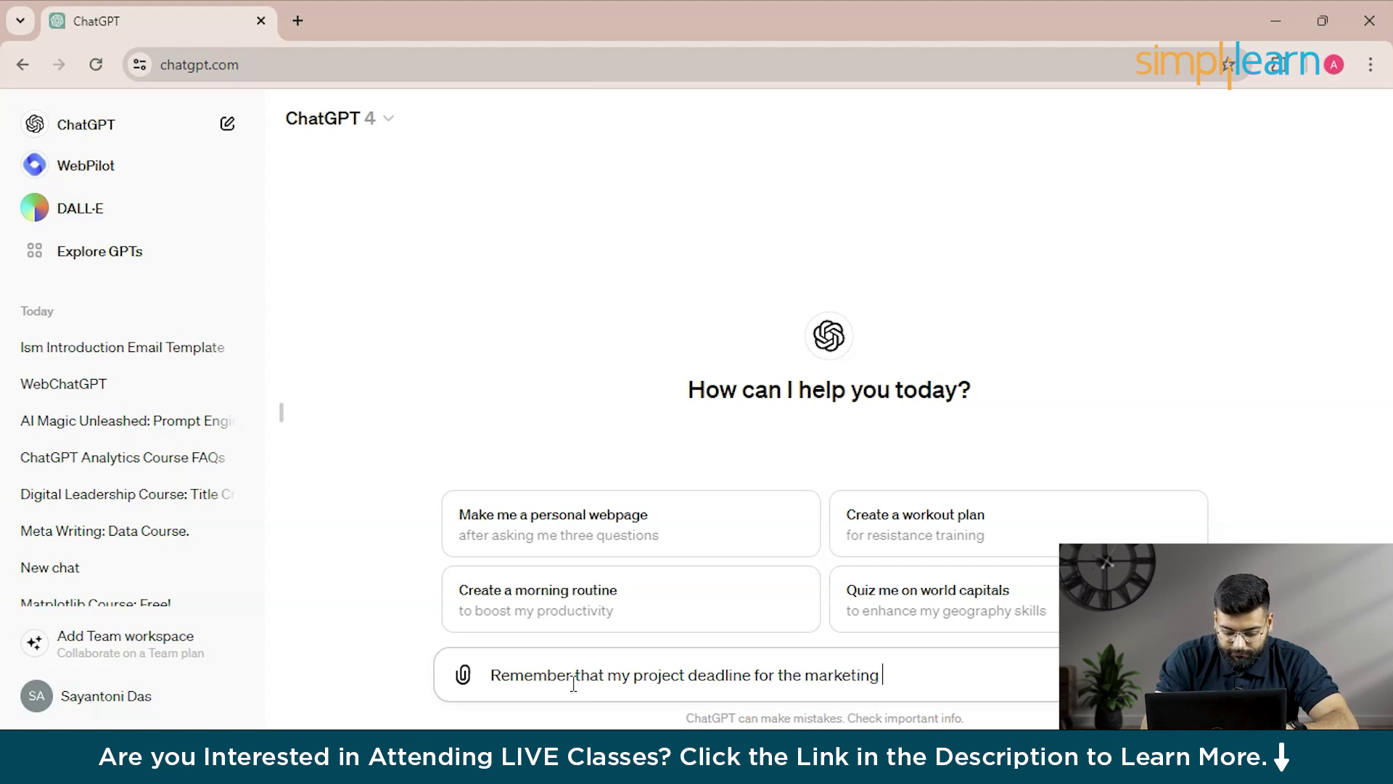
pyautogui.write('campe')
pyautogui.press('BackSpace')
pyautogui.write('aign')
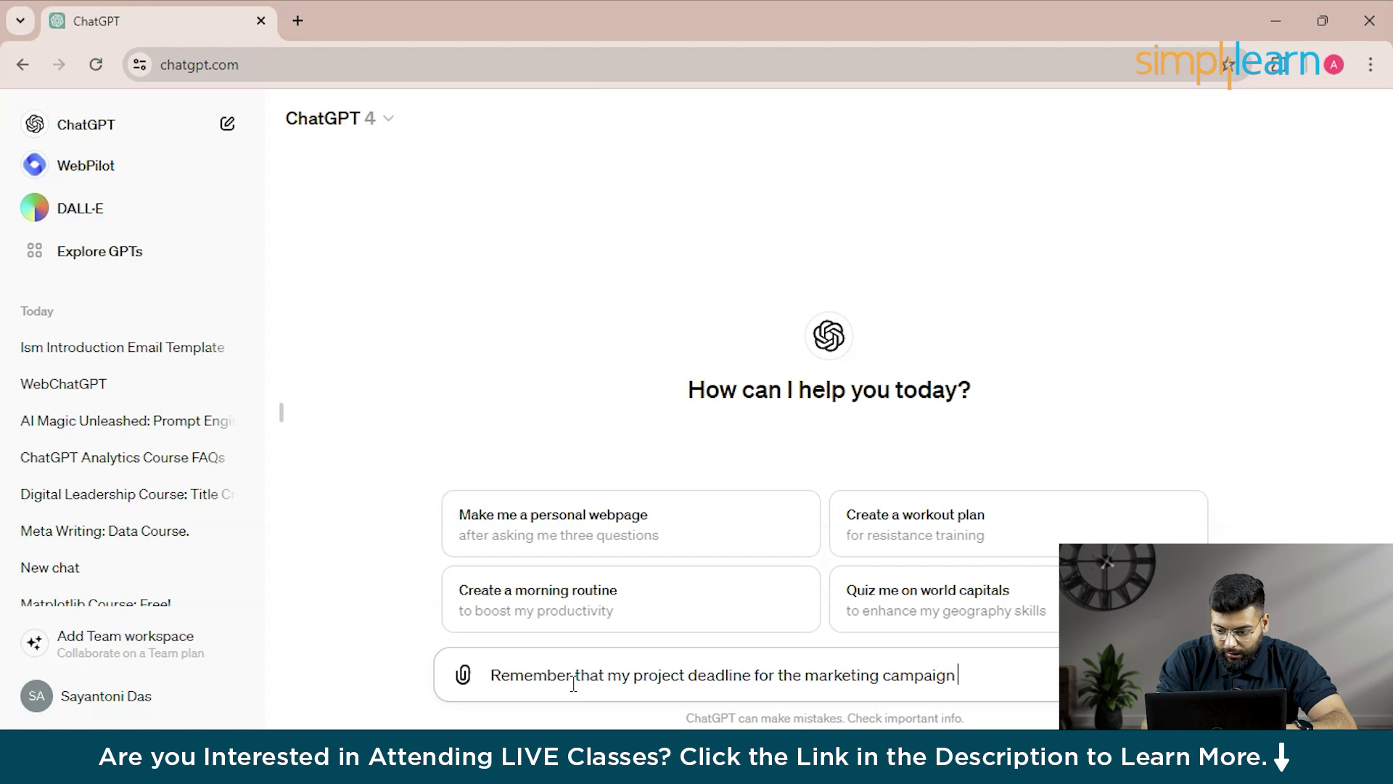
# Step: Complete the message with 'named " Rise Up" is june 30 th' and send it
pyautogui.write(' :')
pyautogui.press('BackSpace')
pyautogui.write('Rise Up"')
pyautogui.press('Left')
pyautogui.press('Left')
pyautogui.press('Left')
pyautogui.press('Left')
pyautogui.press('Left')
pyautogui.press('Left')
pyautogui.press('Left')
pyautogui.press('Left')
pyautogui.press('Left')
pyautogui.press('Left')
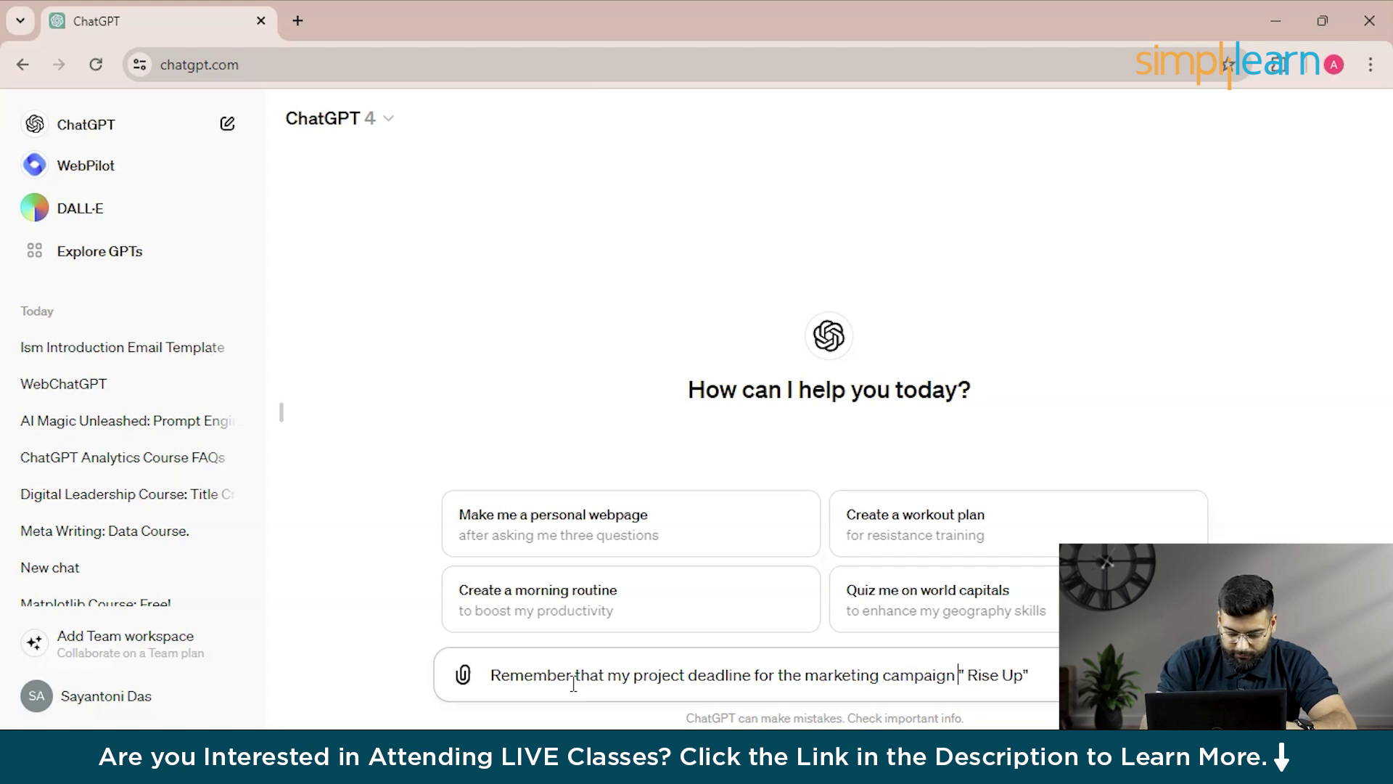
pyautogui.write('named')
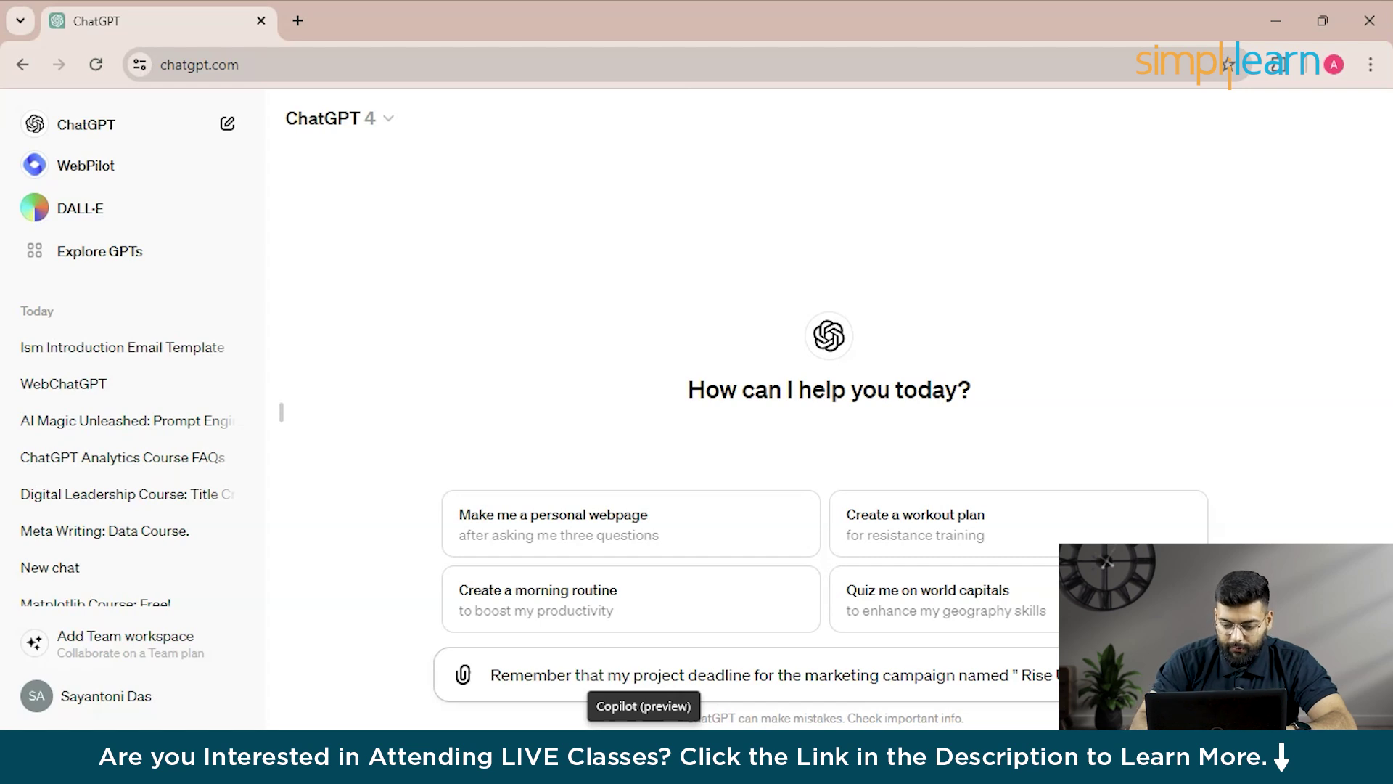
pyautogui.write('th')
pyautogui.press('Return')
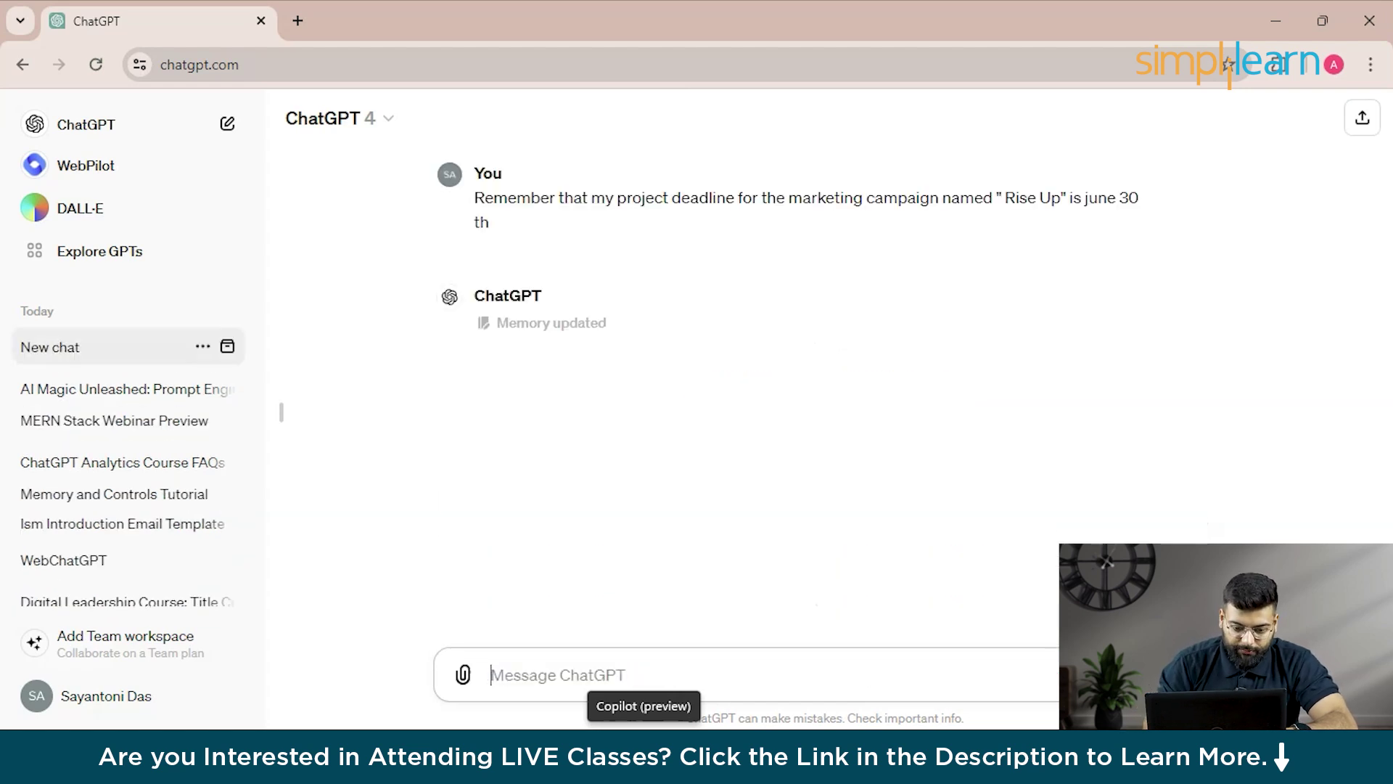
# Step: Check the memory saved from the Rise Up deadline message, then review the saved memories list in the personalization settings and close it
pyautogui.click(482, 324)
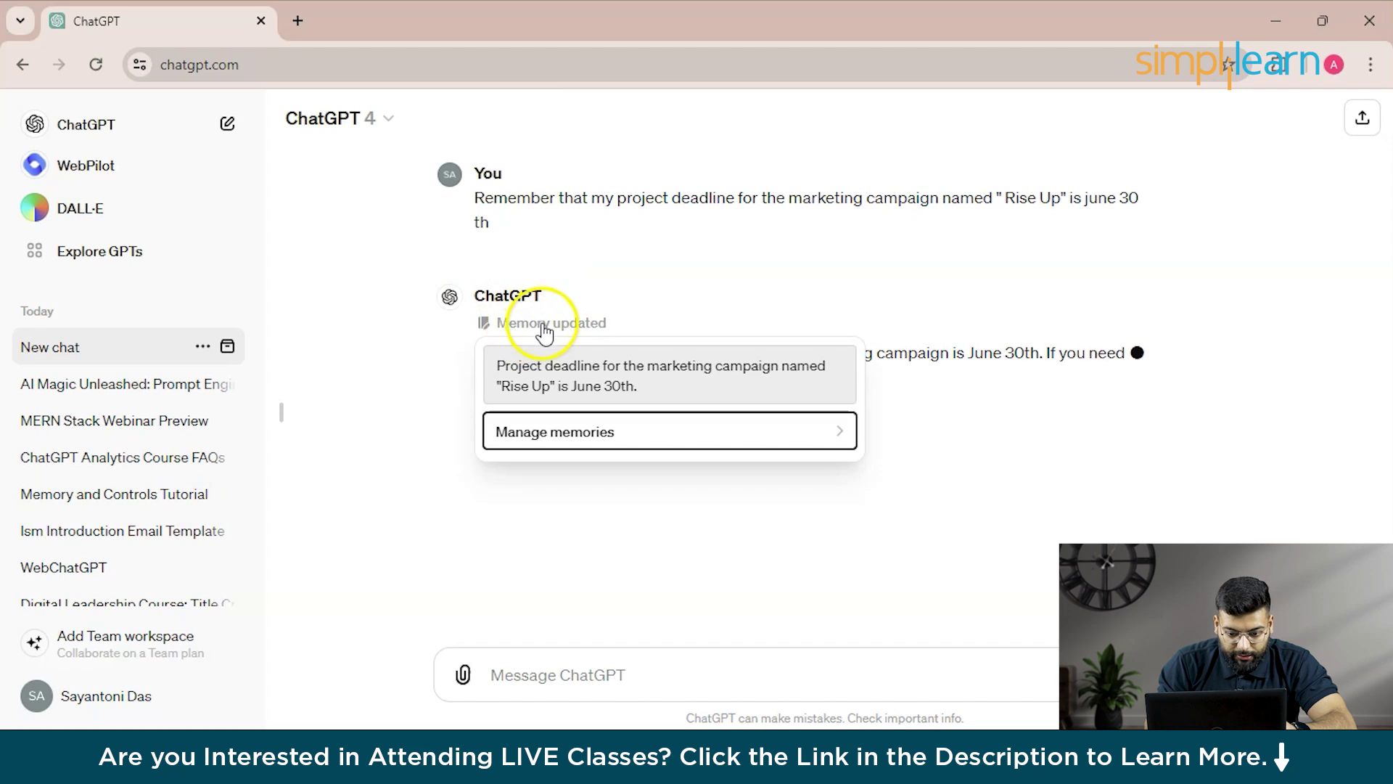
pyautogui.moveTo(517, 331)
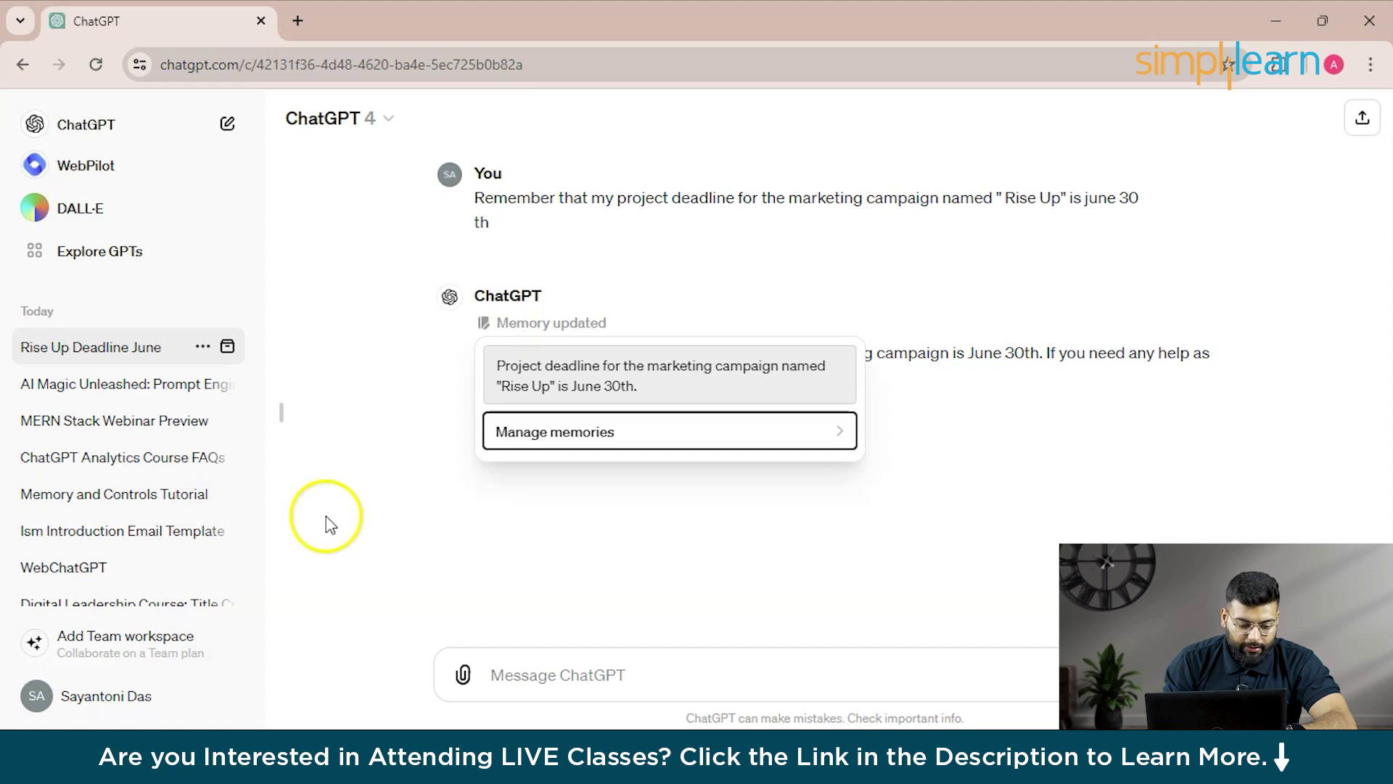
pyautogui.click(108, 698)
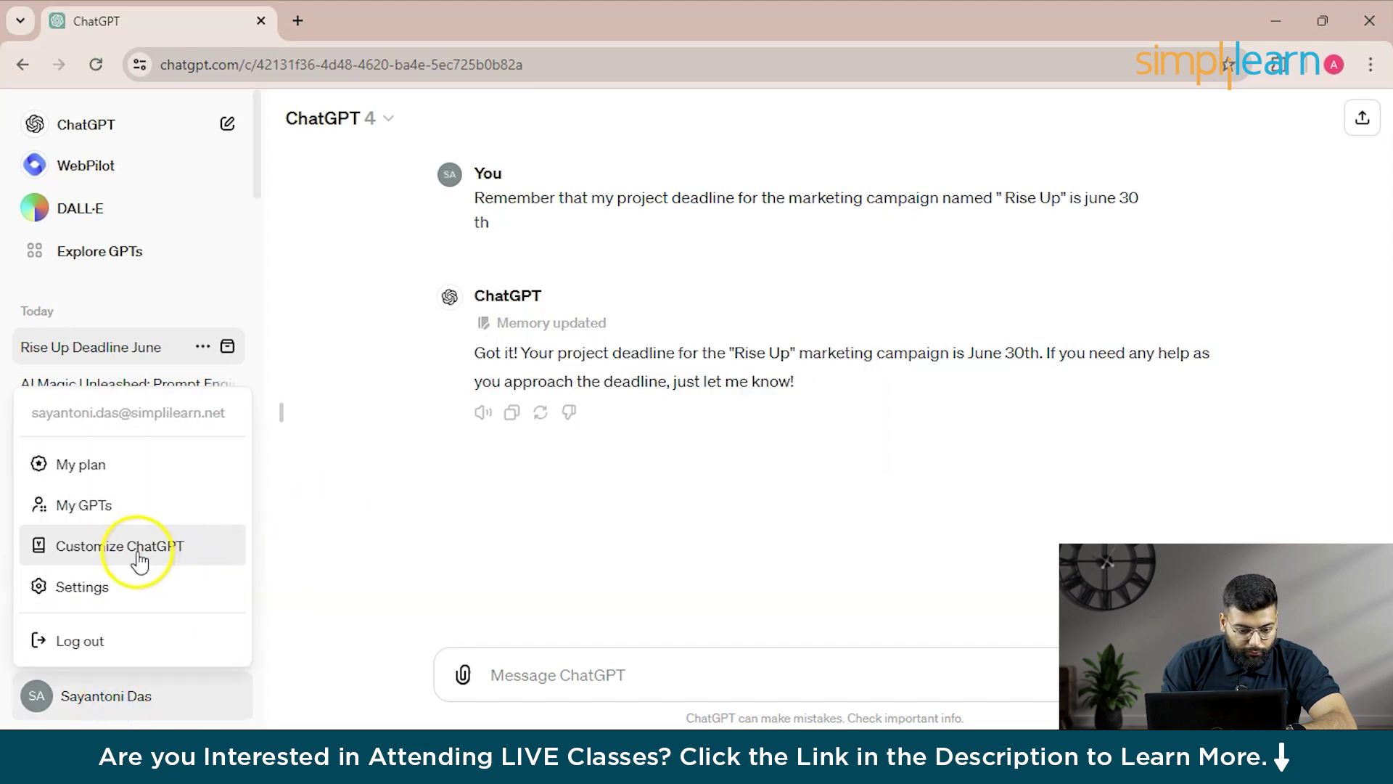
pyautogui.click(138, 585)
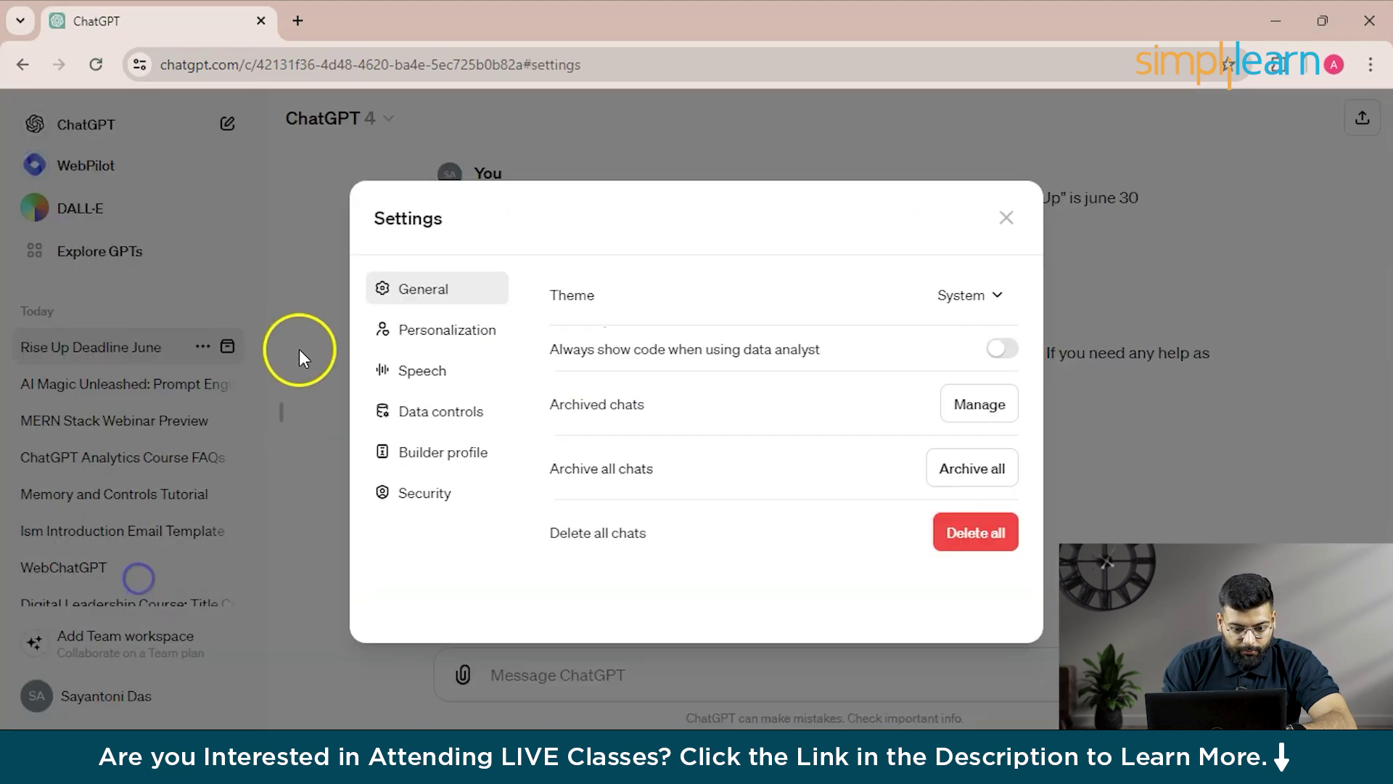
pyautogui.click(384, 328)
pyautogui.click(589, 558)
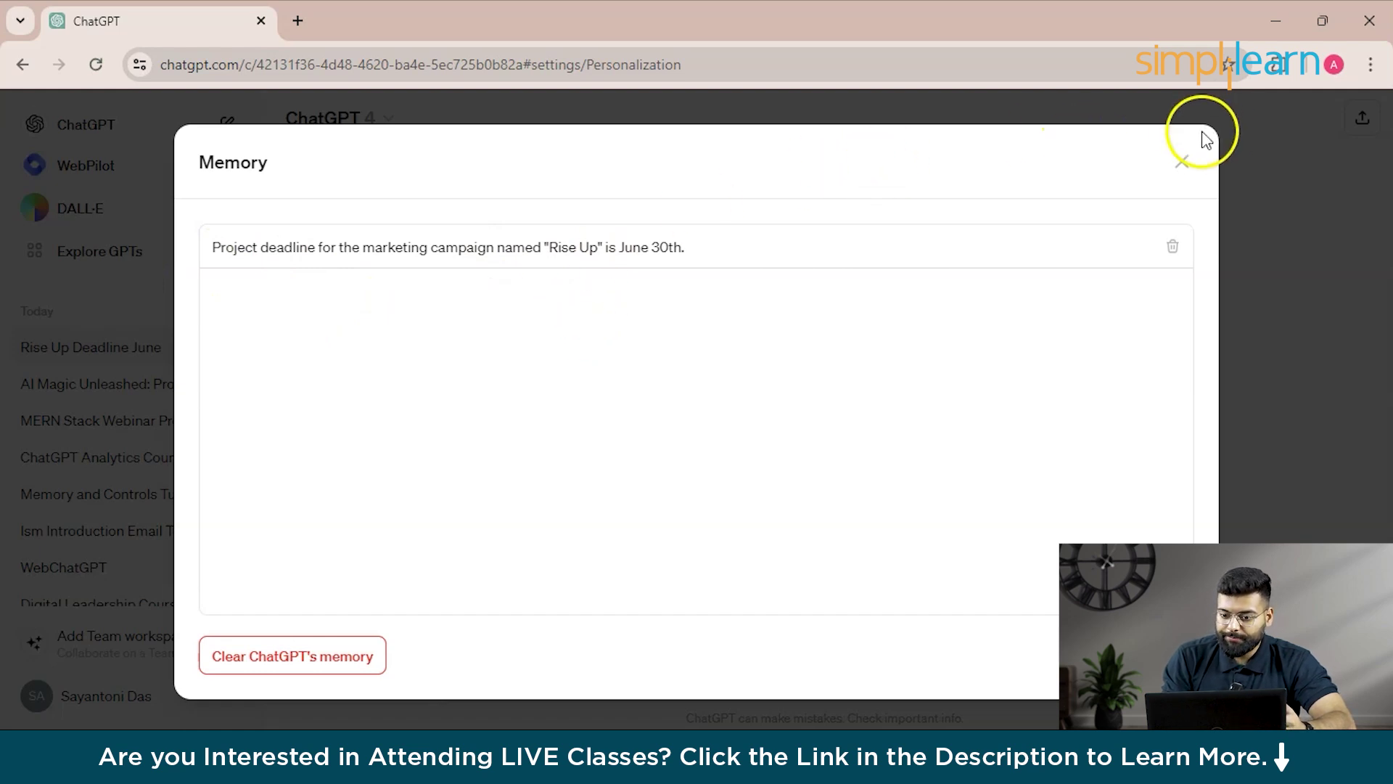
pyautogui.click(1182, 161)
pyautogui.click(1155, 189)
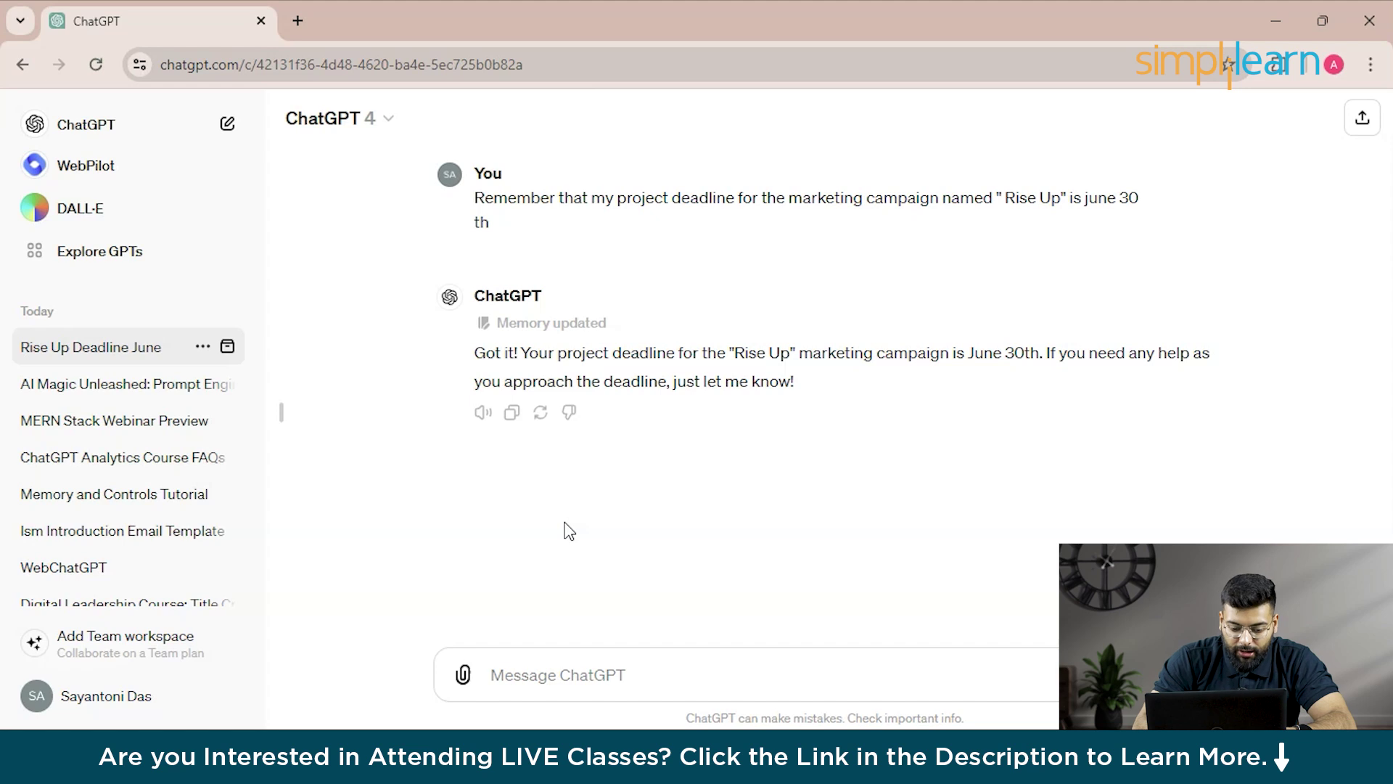
# Step: Write "Iam intersted in learning about renewable energy" as the beginning of a new message in the same chat
pyautogui.click(600, 690)
pyautogui.write('Iam')
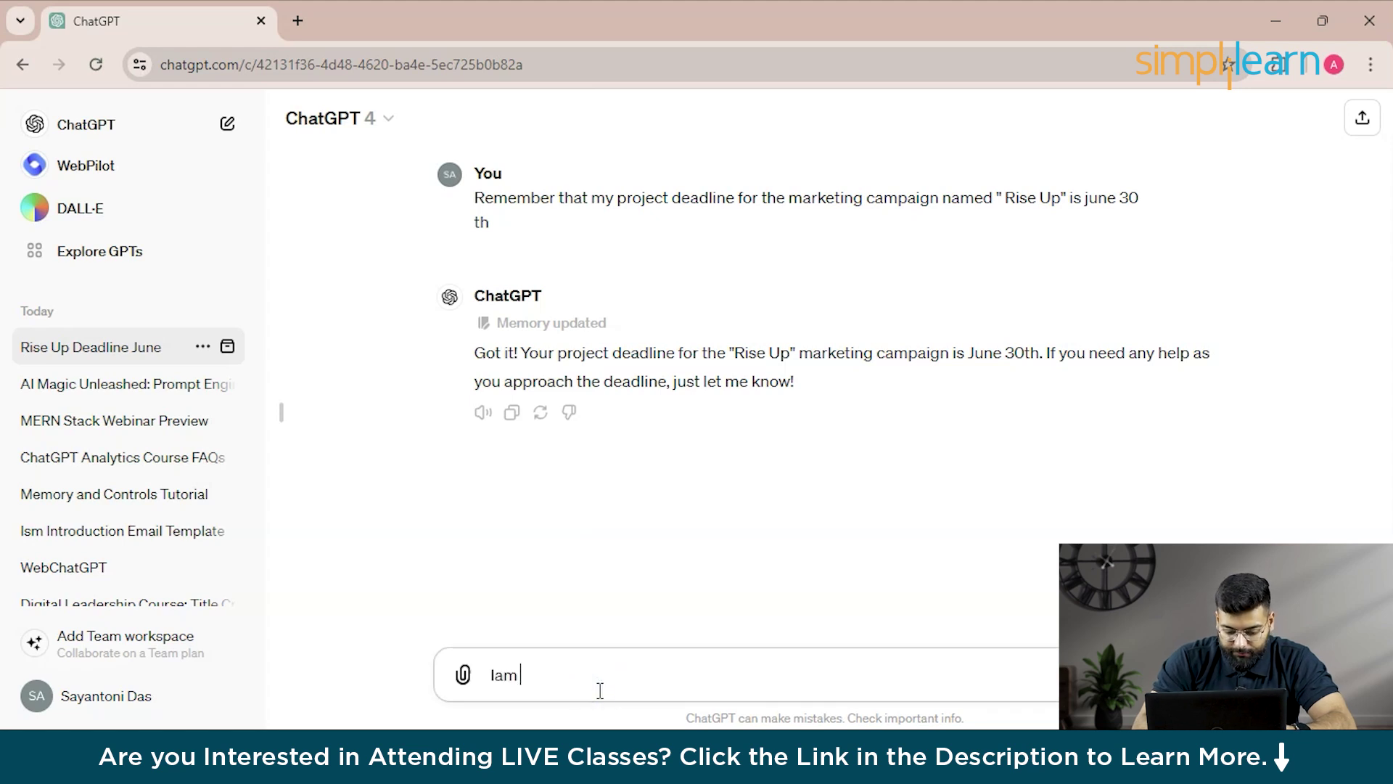
pyautogui.write(' interste')
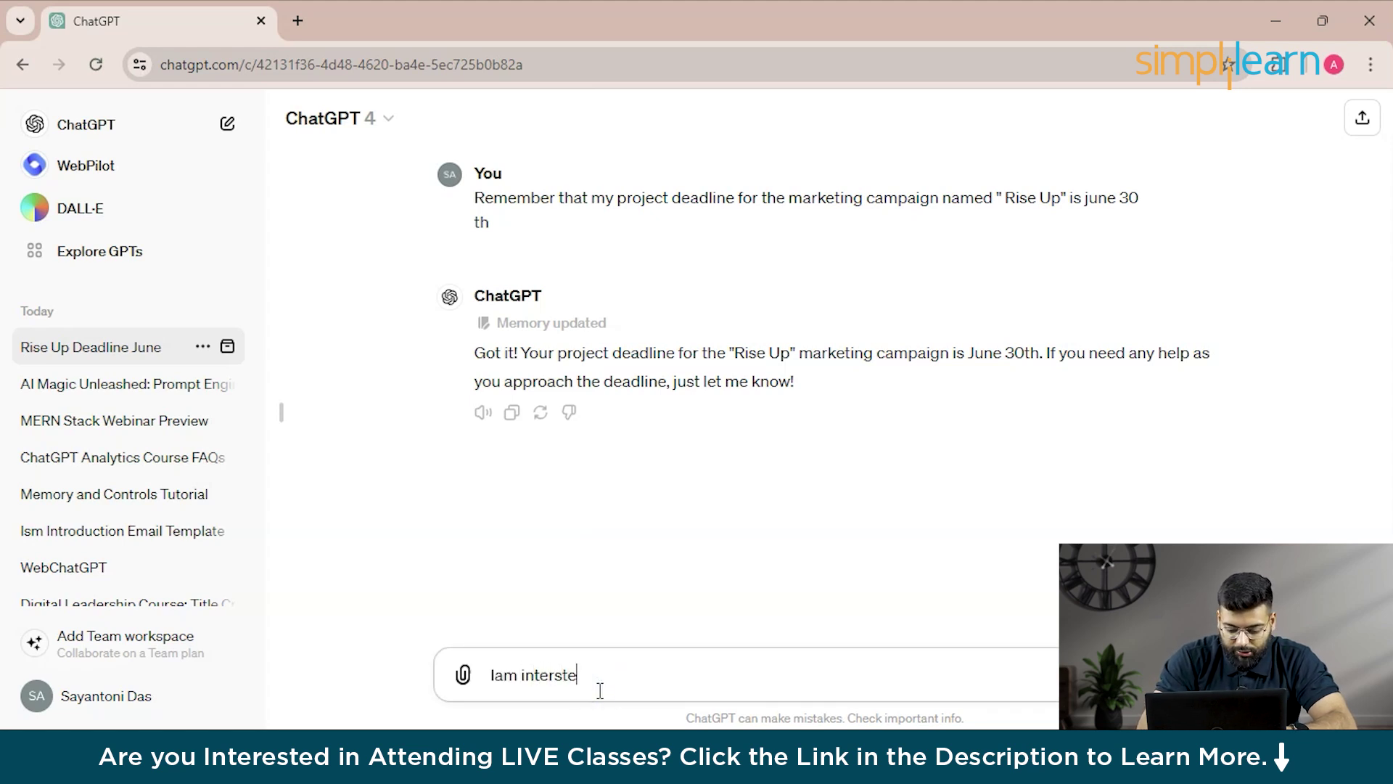
pyautogui.write('d in learnin')
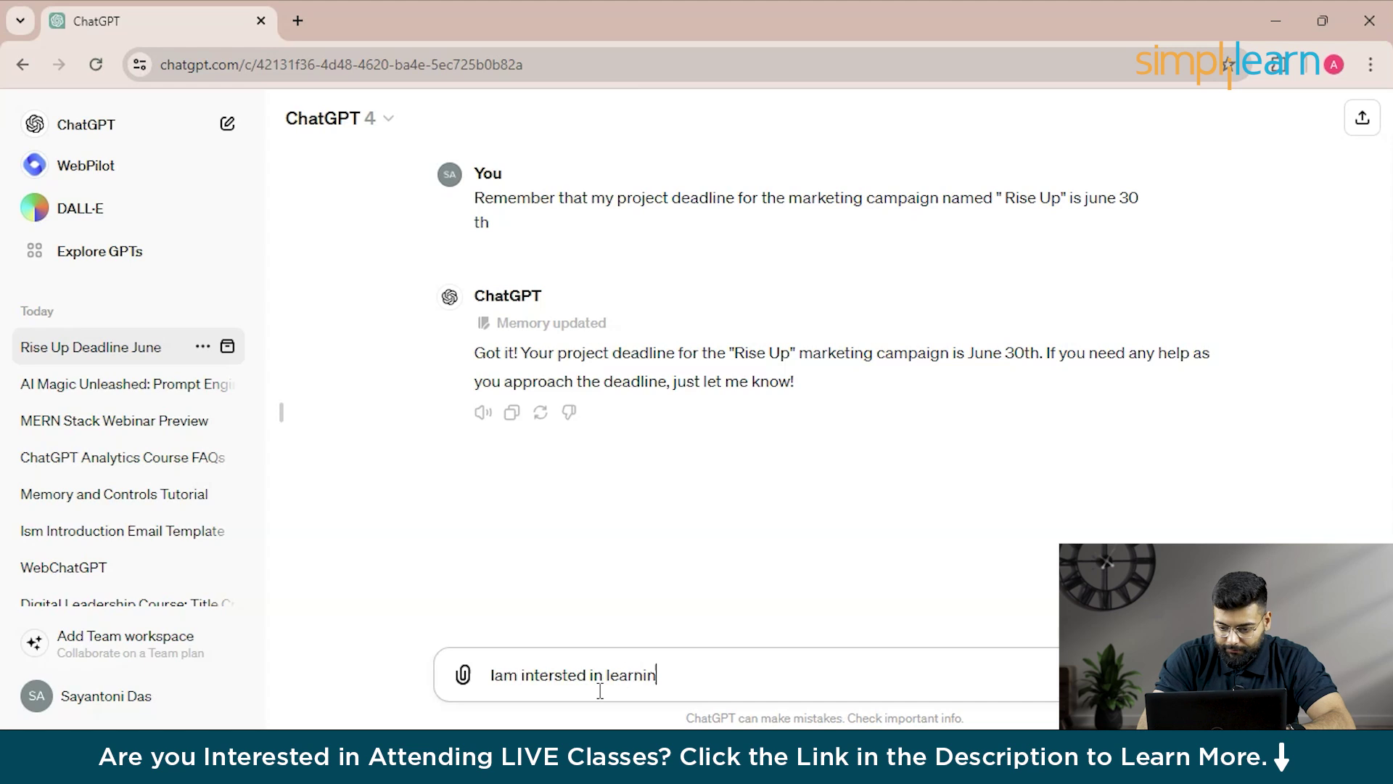
pyautogui.write('g about rene')
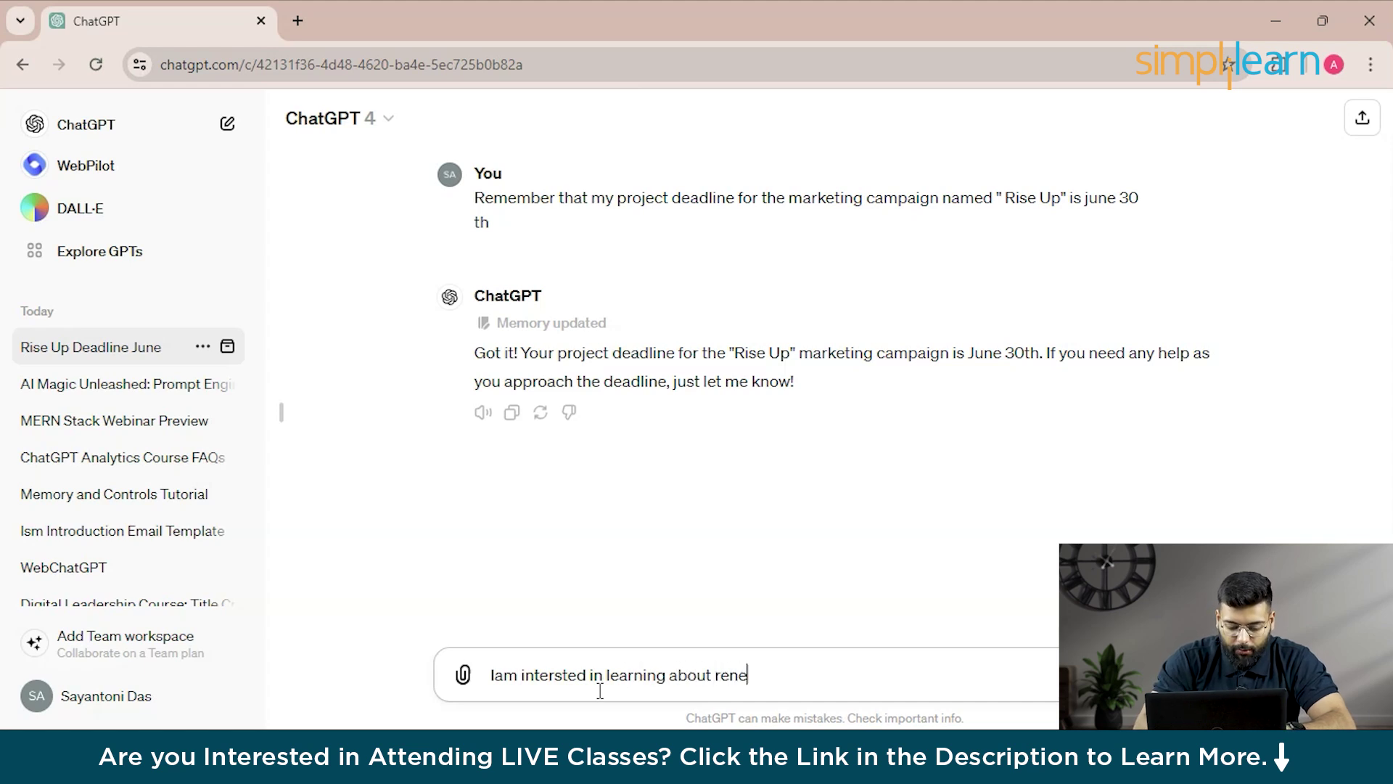
pyautogui.write('wabl')
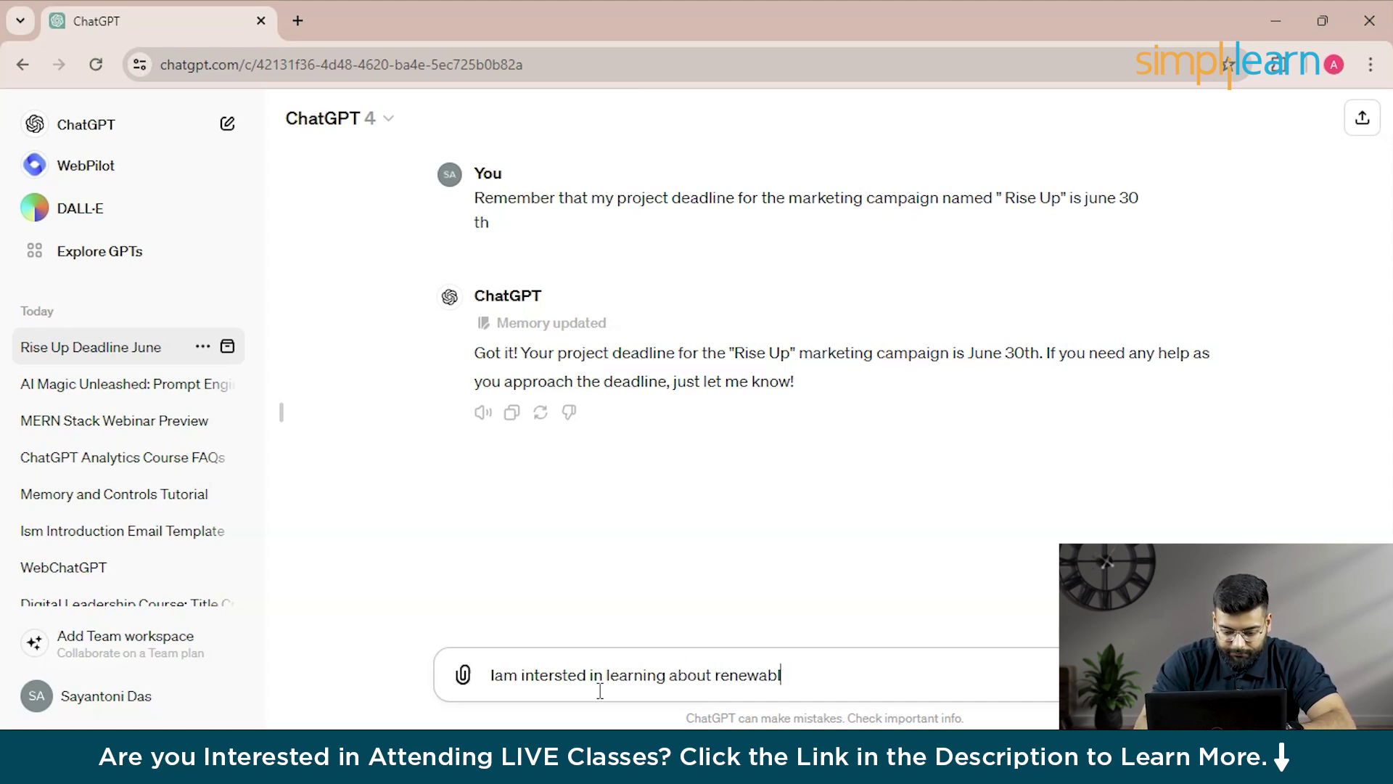
pyautogui.write('e energy')
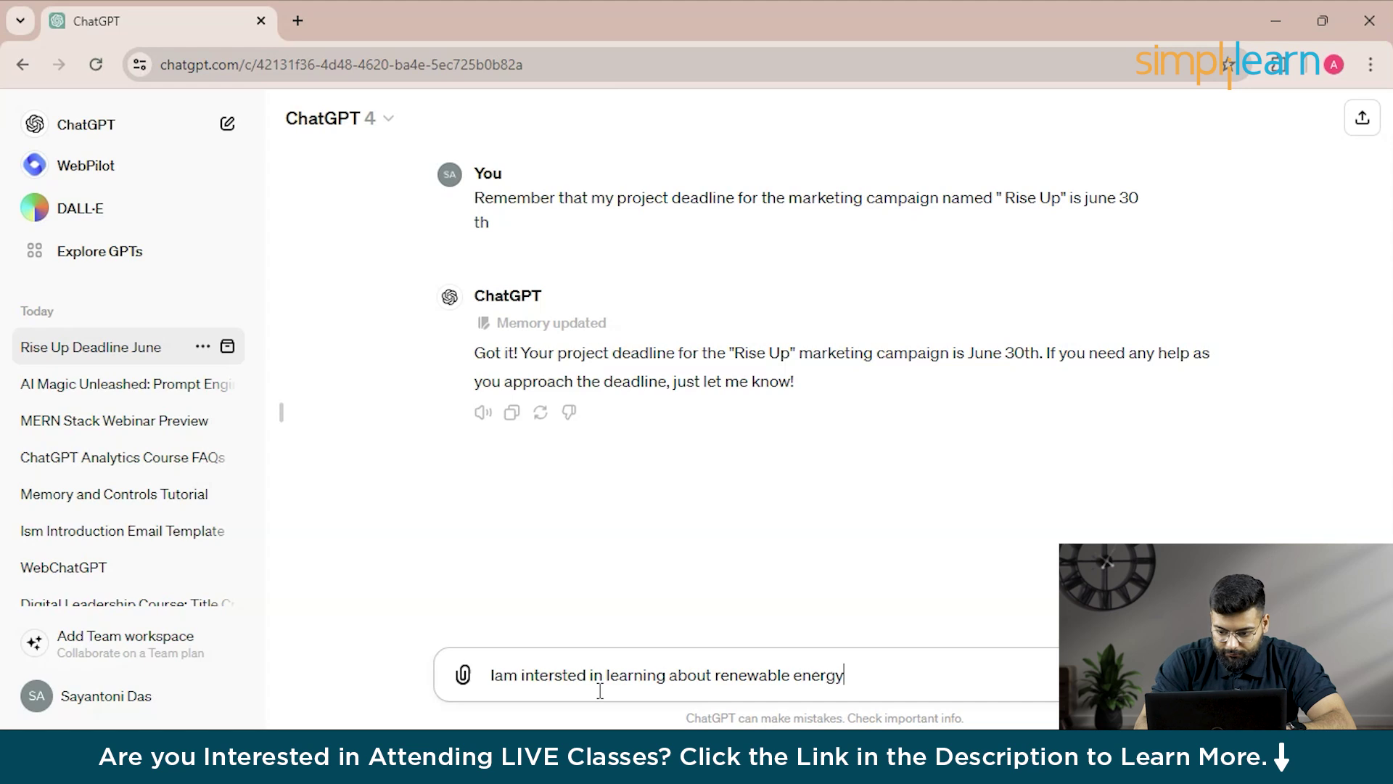
# Step: Complete the message with a second sentence, "Keep that in mkind for our discussions", and send it
pyautogui.write('. Ikeep')
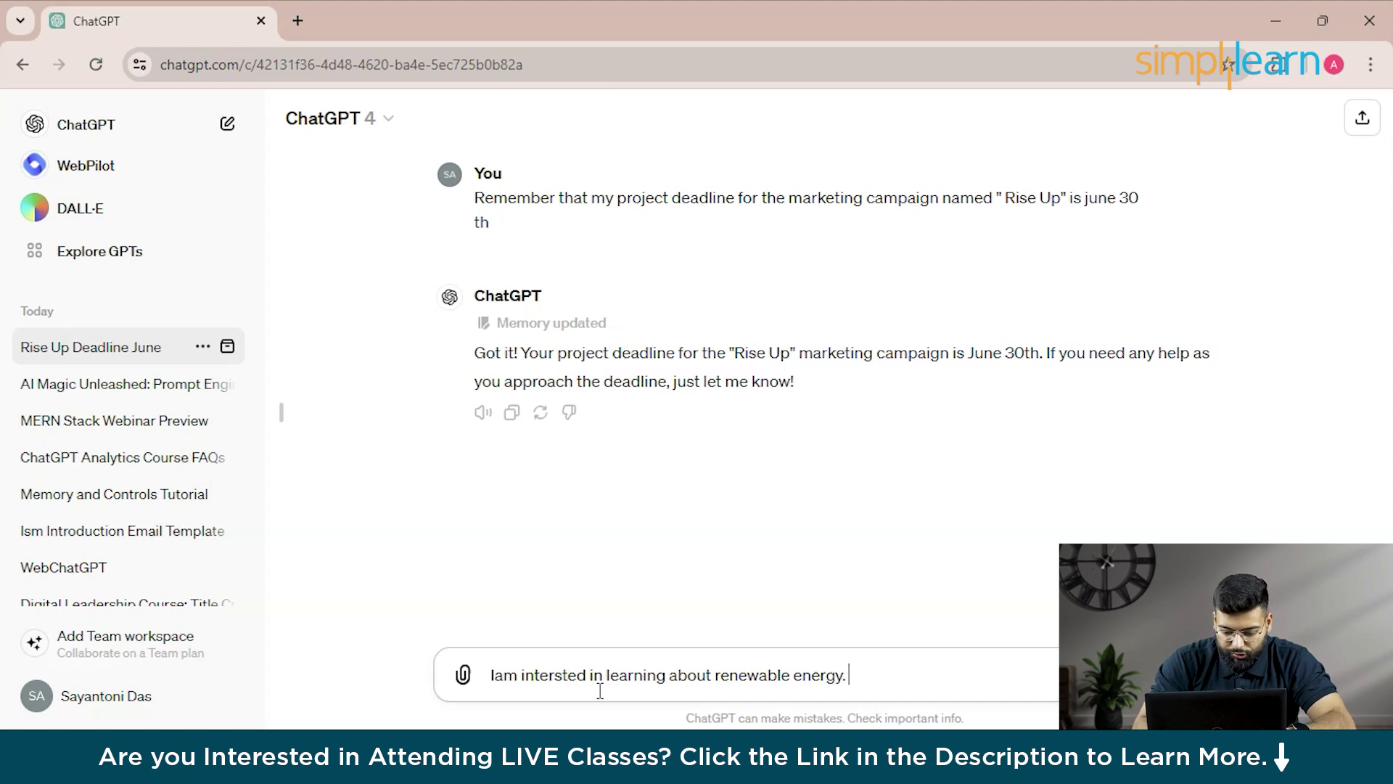
pyautogui.press('BackSpace')
pyautogui.press('BackSpace')
pyautogui.press('BackSpace')
pyautogui.press('BackSpace')
pyautogui.press('BackSpace')
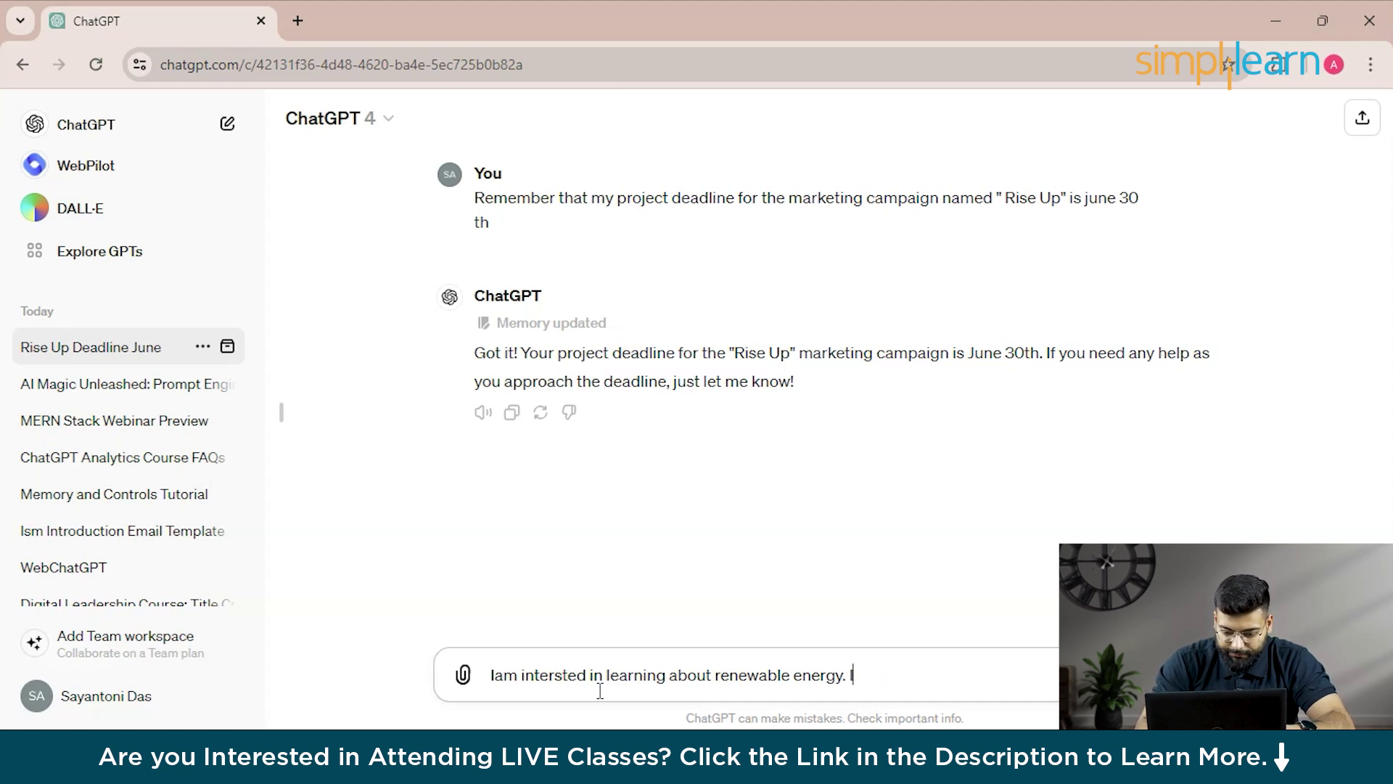
pyautogui.write('Keep that in mkind')
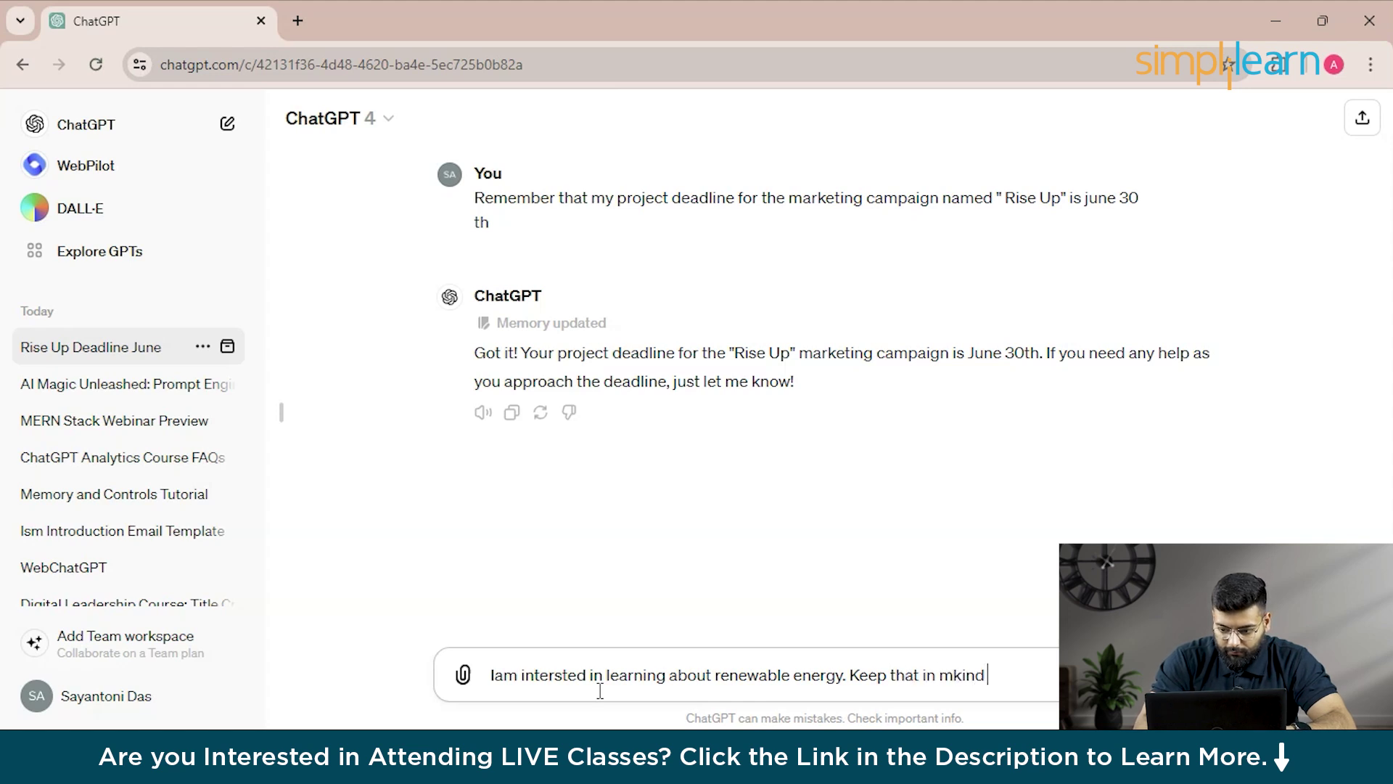
pyautogui.write(' for ')
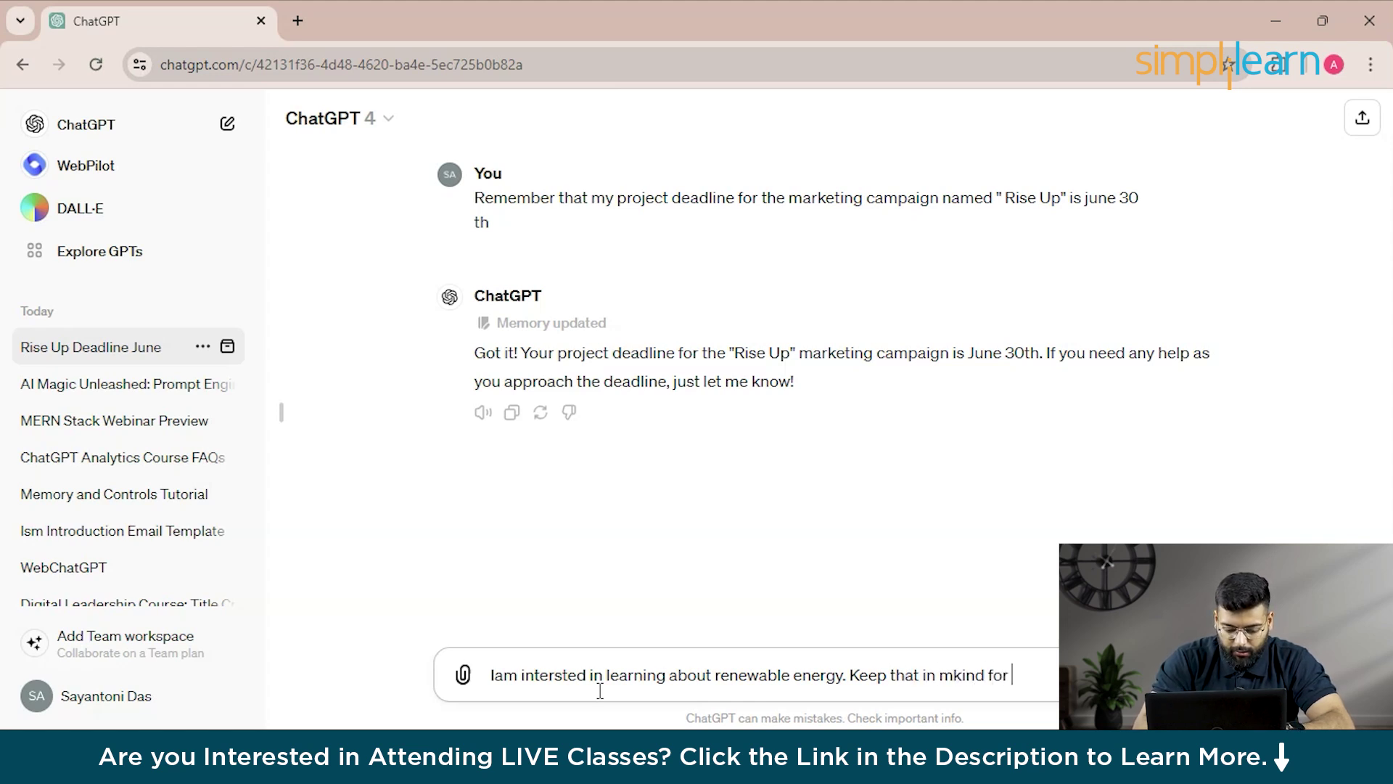
pyautogui.write('our dis')
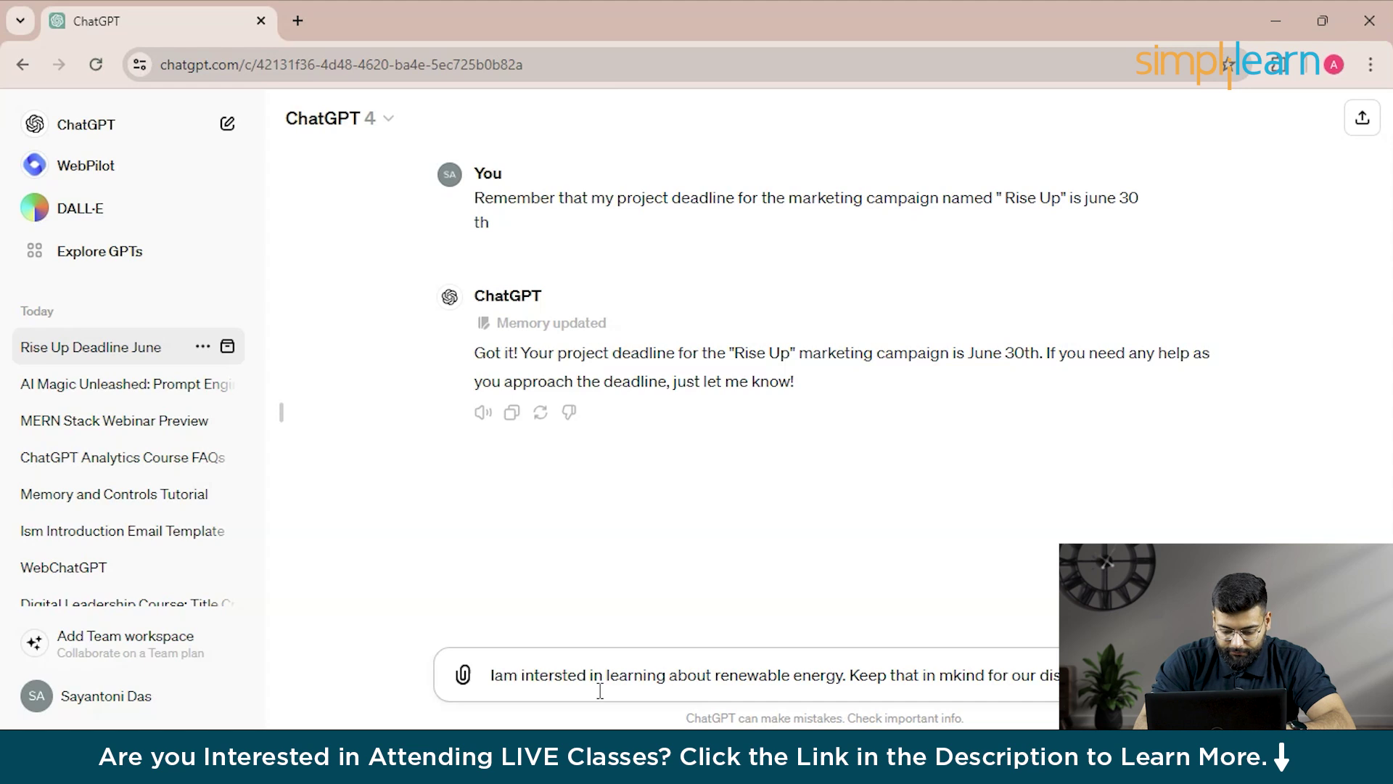
pyautogui.write('cussions')
pyautogui.press('Return')
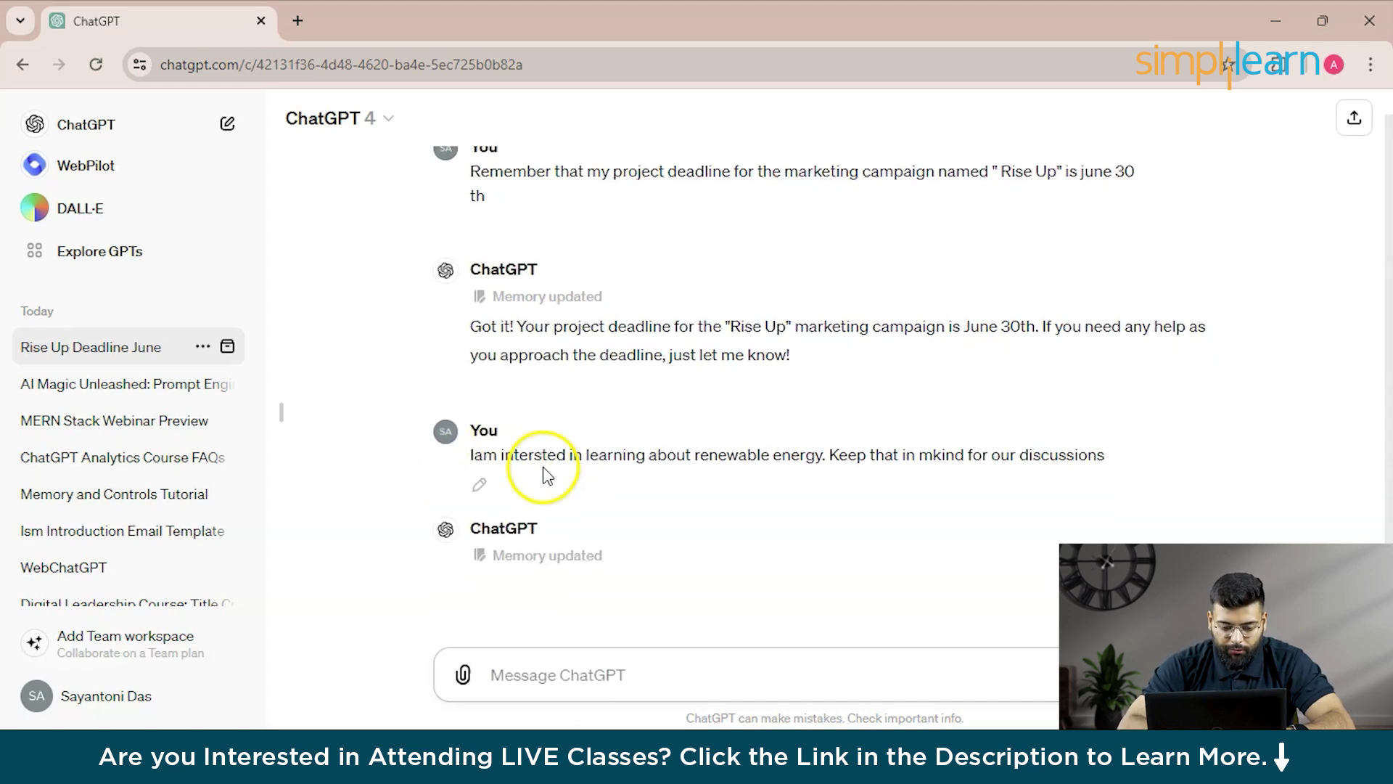
# Step: Check what was saved to memory from the renewable energy message and reread the conversation so far
pyautogui.moveTo(522, 535)
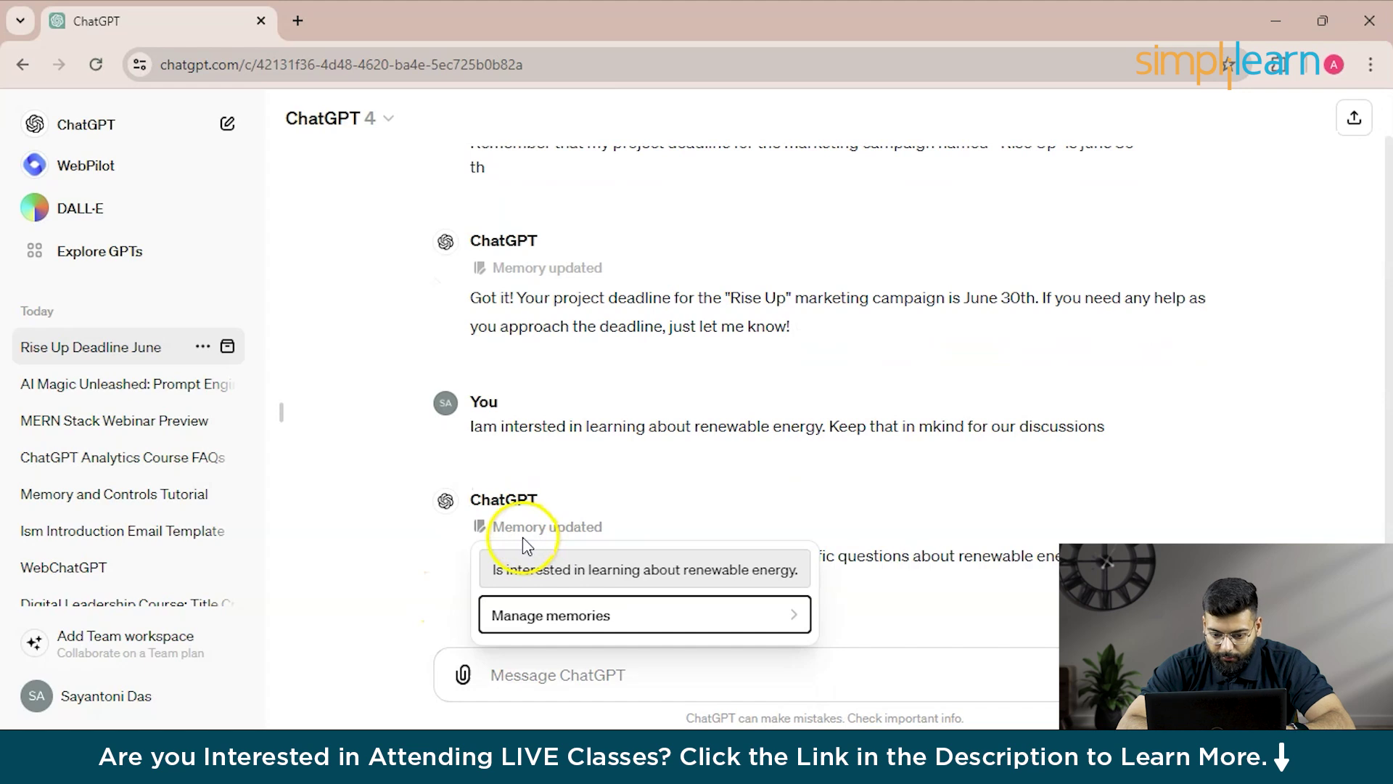
pyautogui.scroll(1, 595, 505)
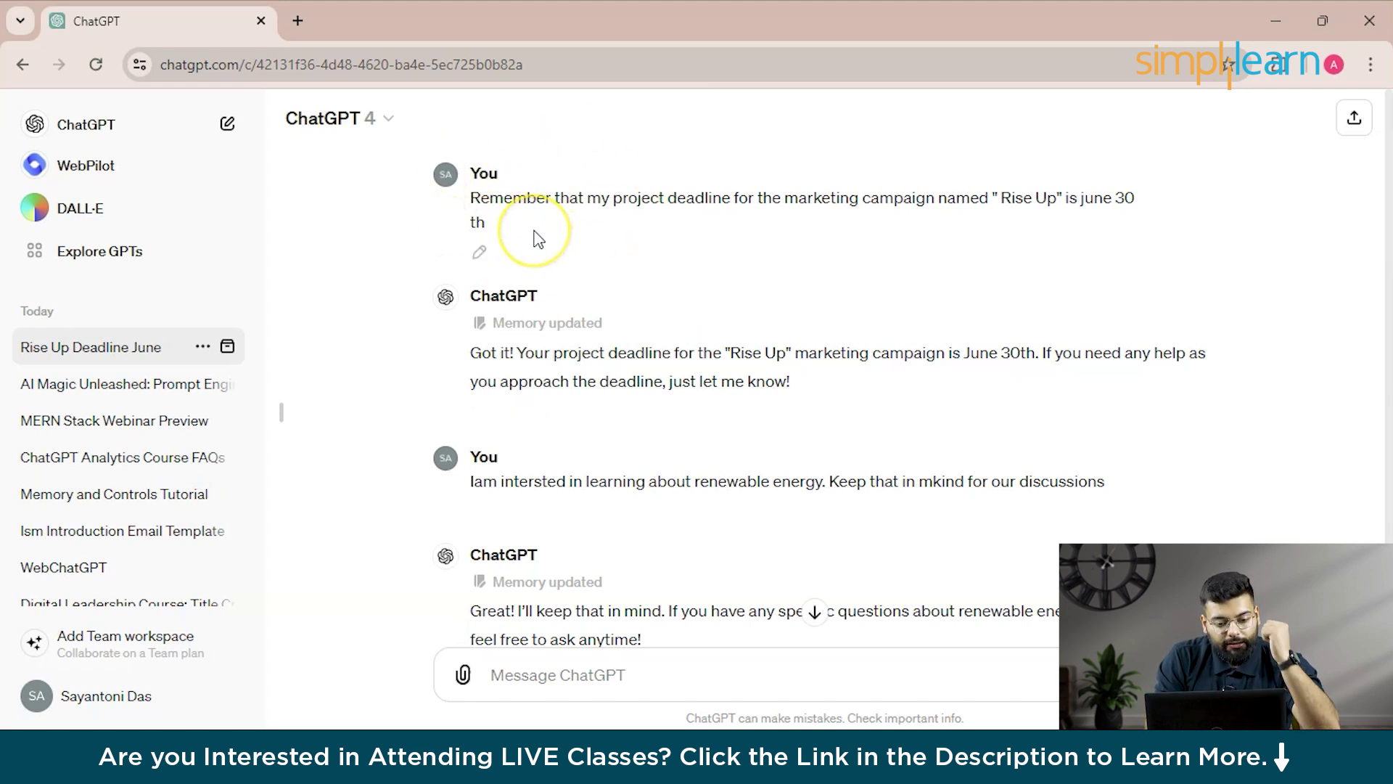
pyautogui.scroll(-1, 633, 323)
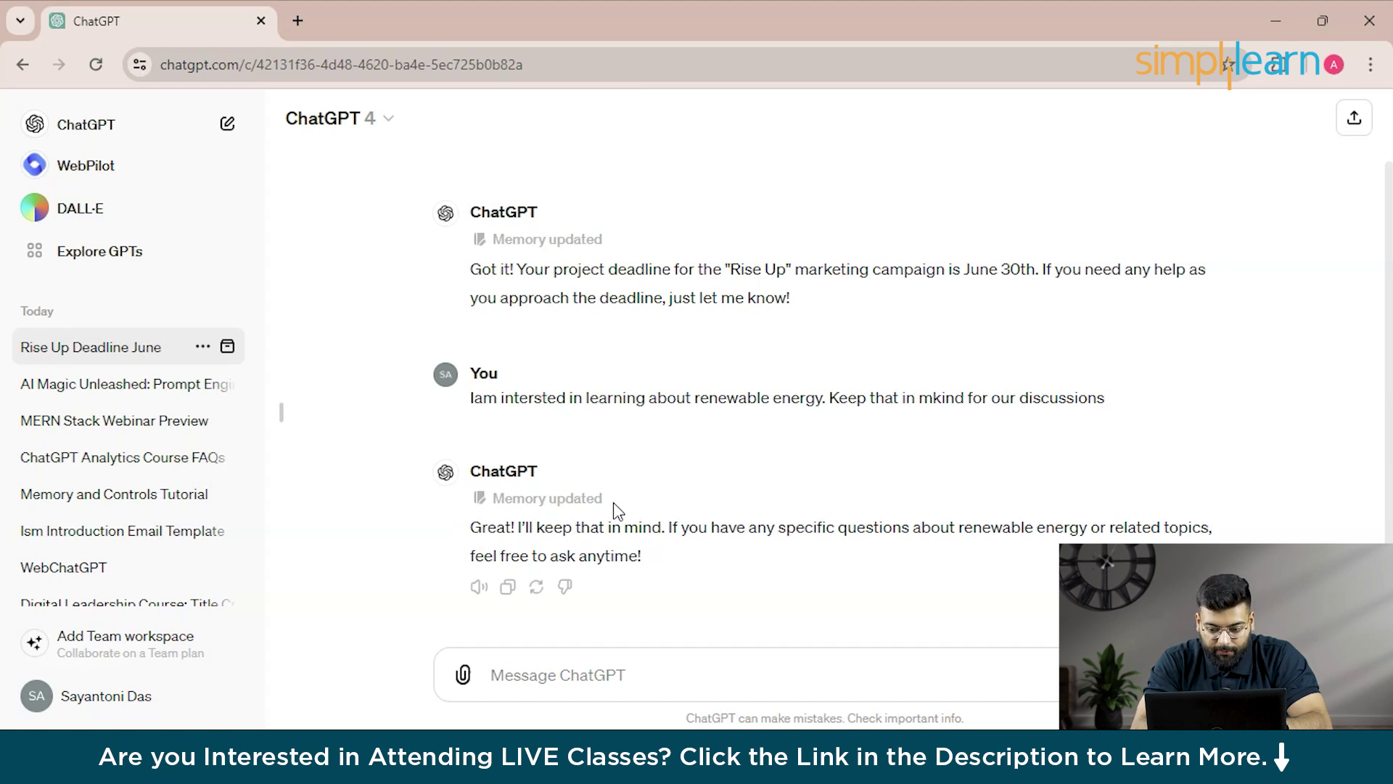
# Step: Send the message "Remeber that the next review meeting for the Rise Up project is scheduled for may 20th aqt 3pm"
pyautogui.click(574, 689)
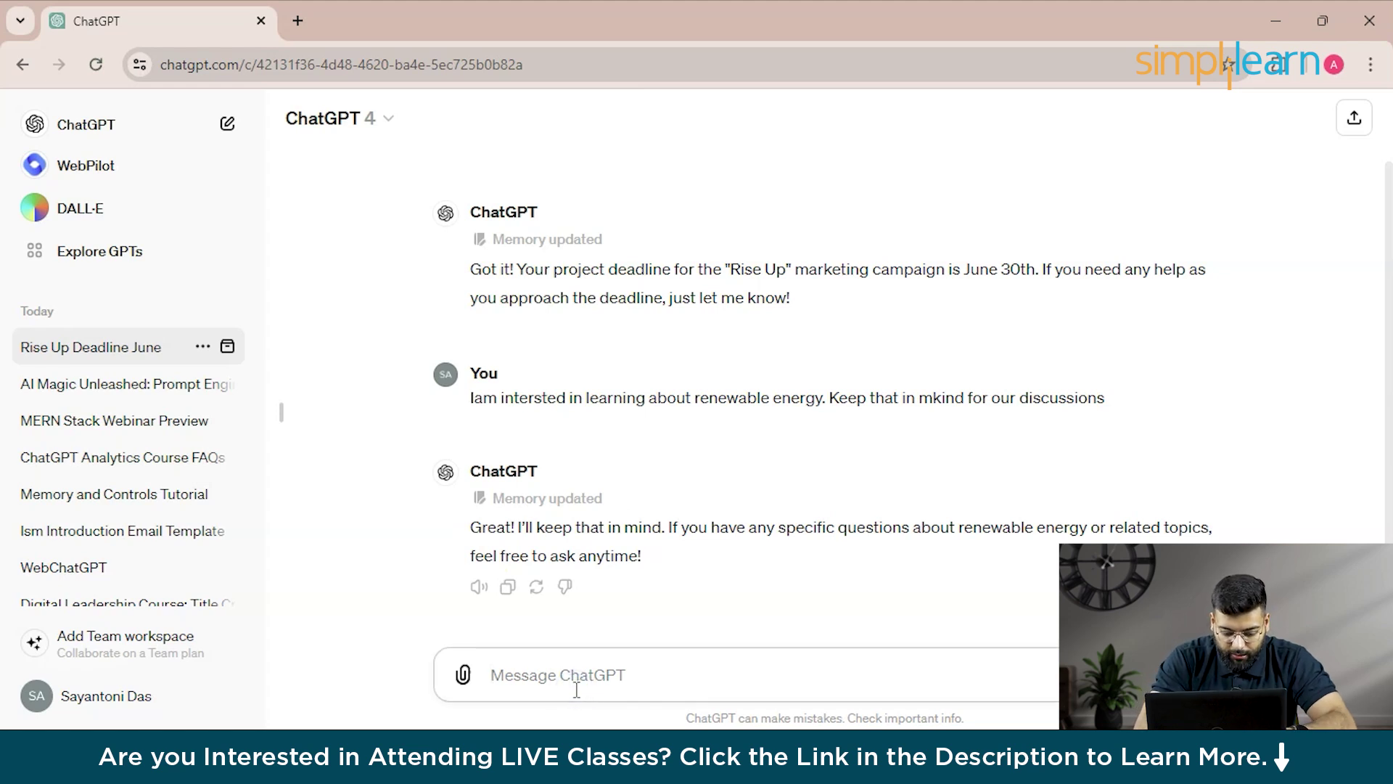
pyautogui.write('Remeber that the next review meeting fp')
pyautogui.press('BackSpace')
pyautogui.write('or the Rise Up project')
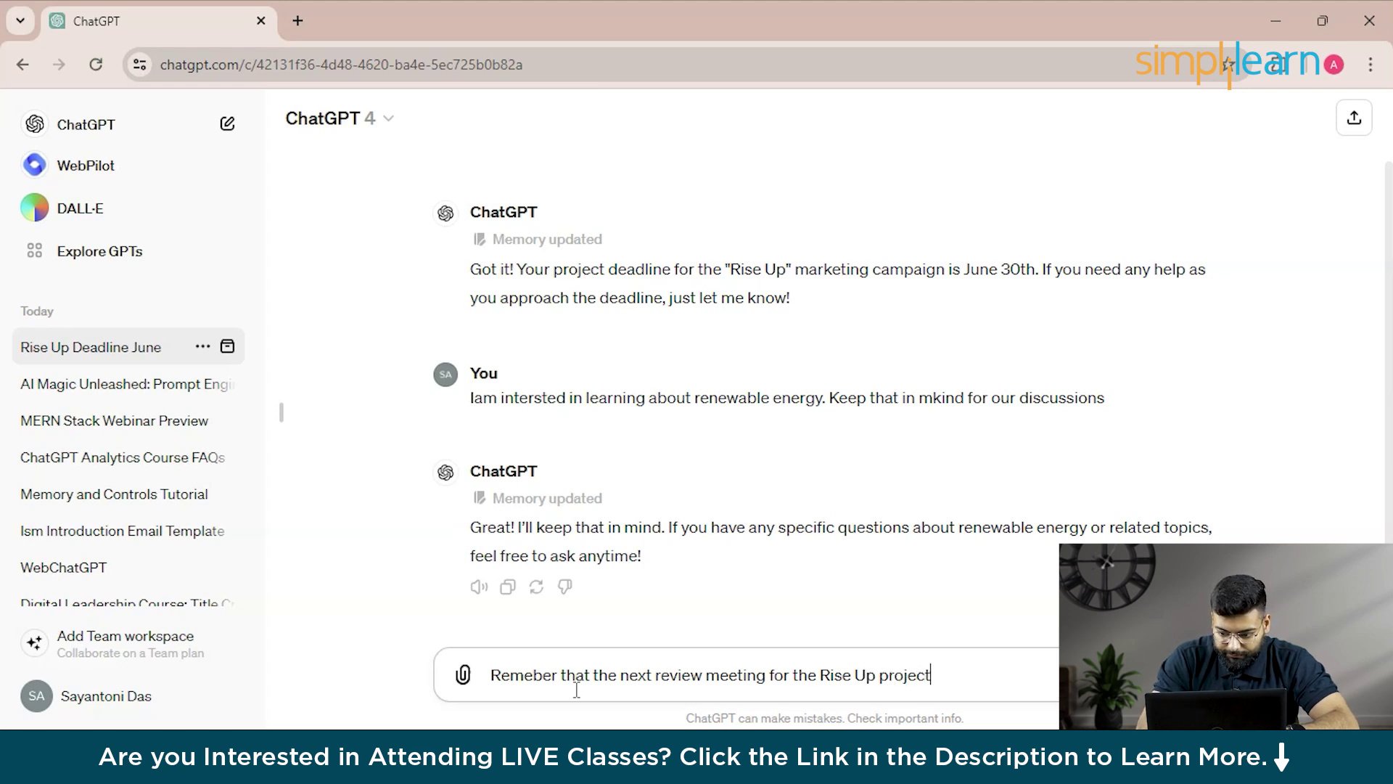
pyautogui.write(' is scheduled ')
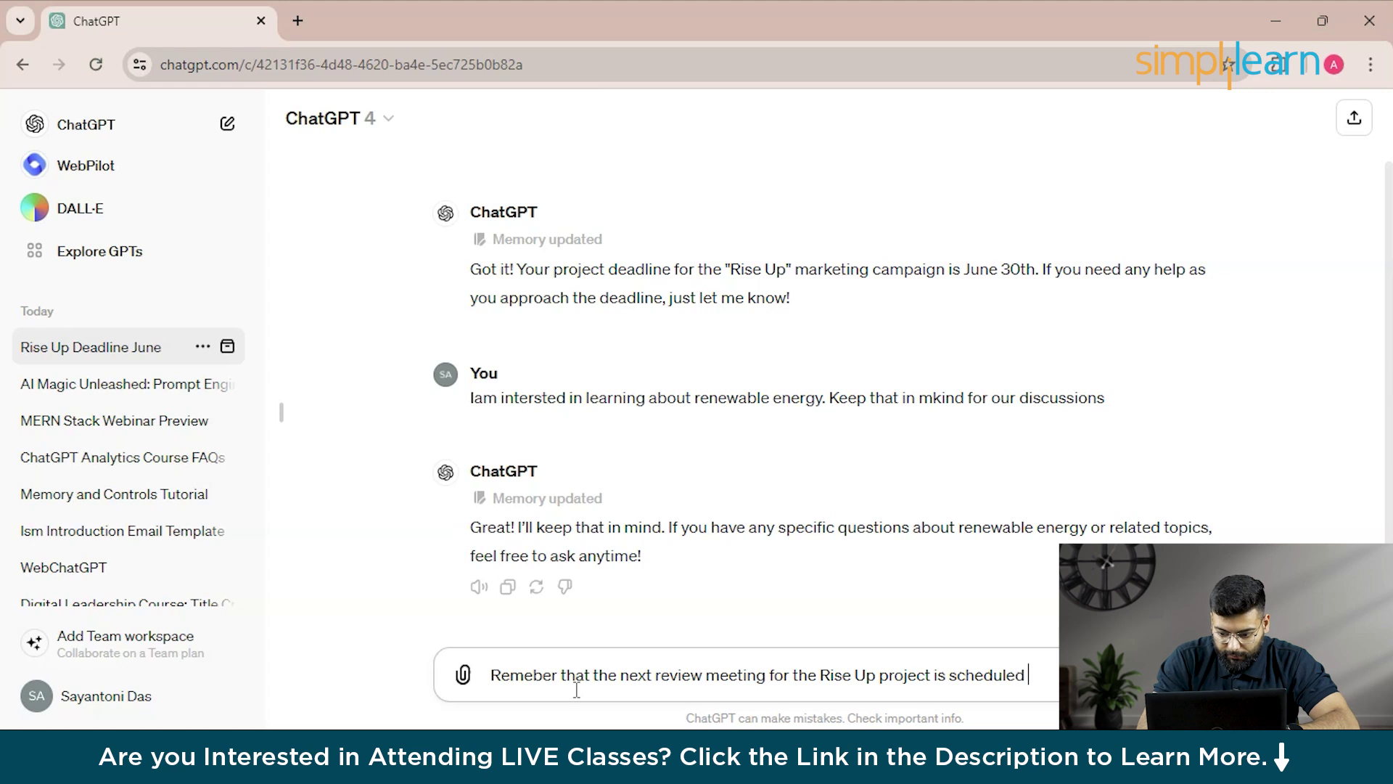
pyautogui.write('for n')
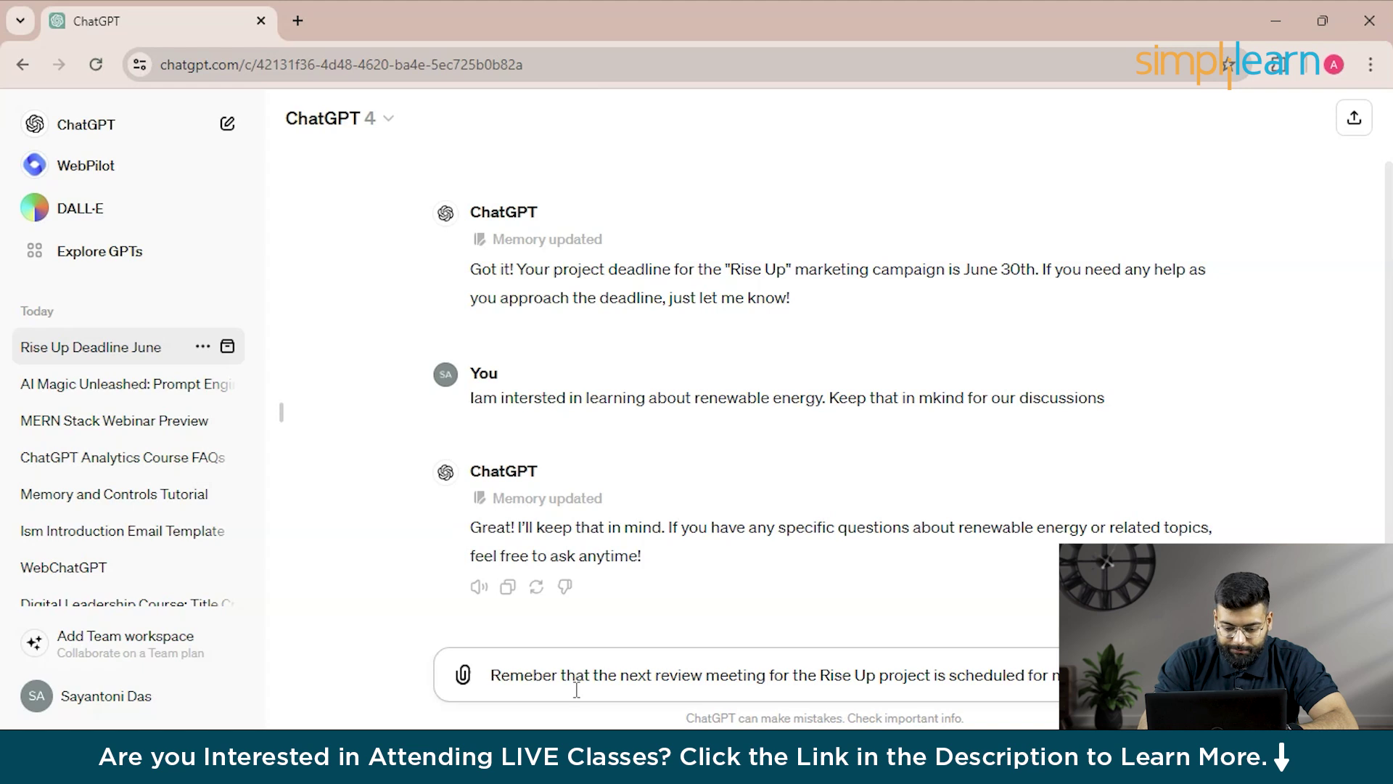
pyautogui.write('3pm')
pyautogui.press('Return')
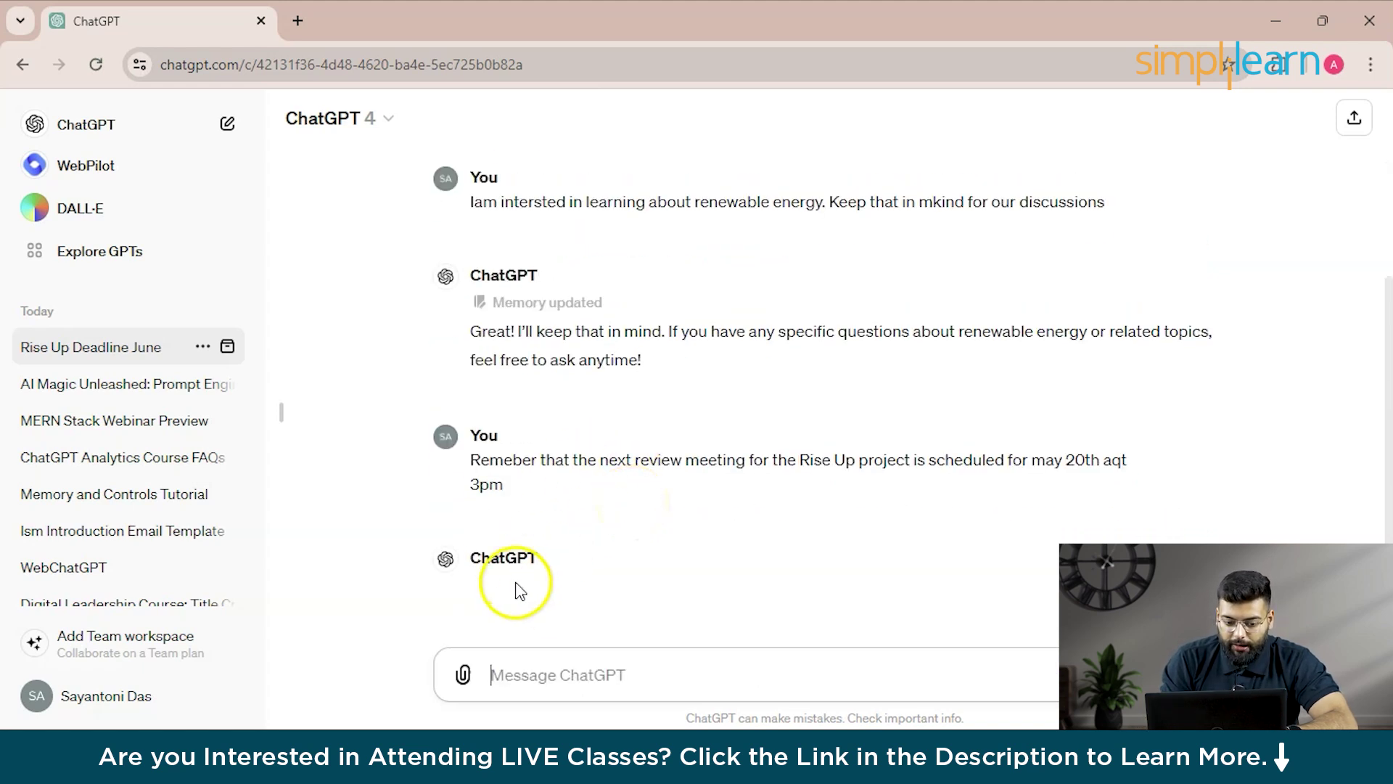
# Step: Check the memory saved from the review meeting message, then review all saved memories in the personalization settings and close them
pyautogui.moveTo(545, 551)
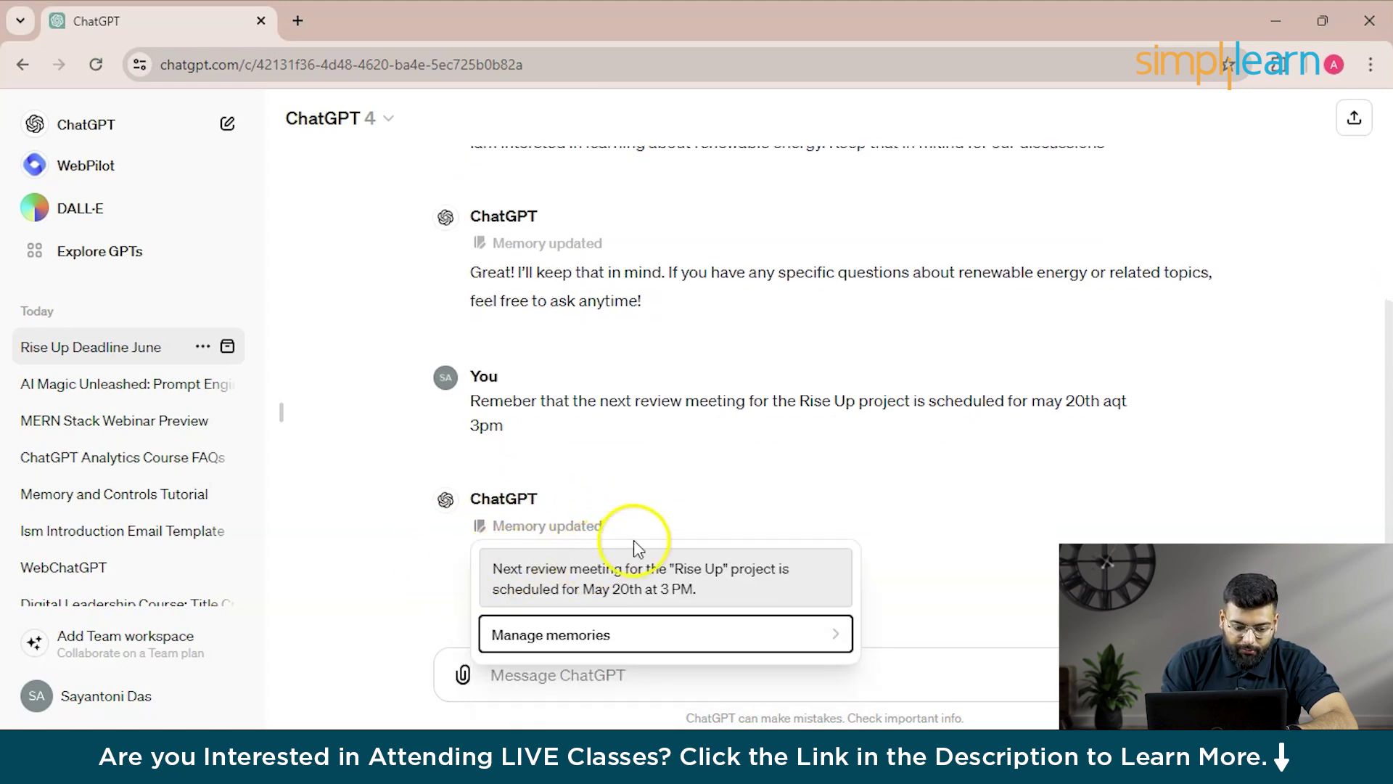
pyautogui.click(152, 695)
pyautogui.click(181, 592)
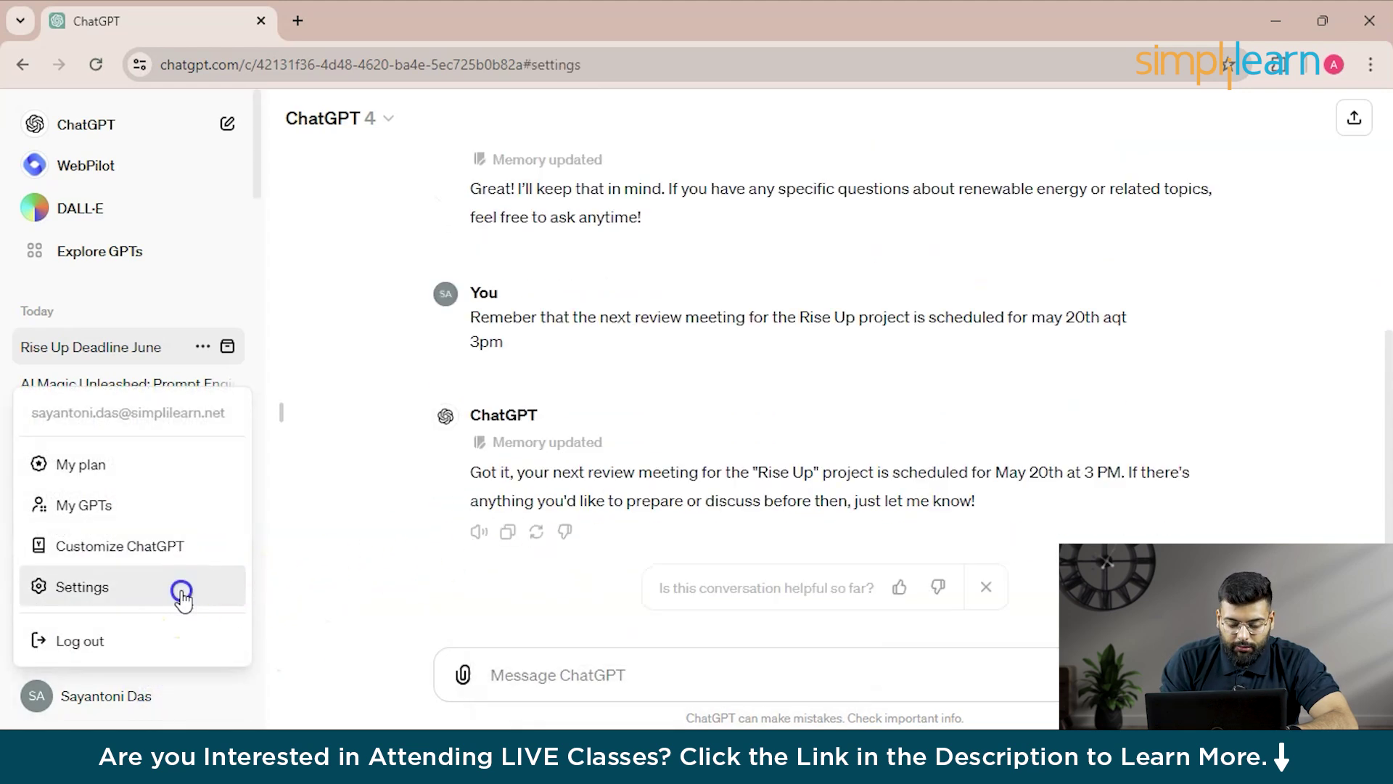
pyautogui.click(437, 341)
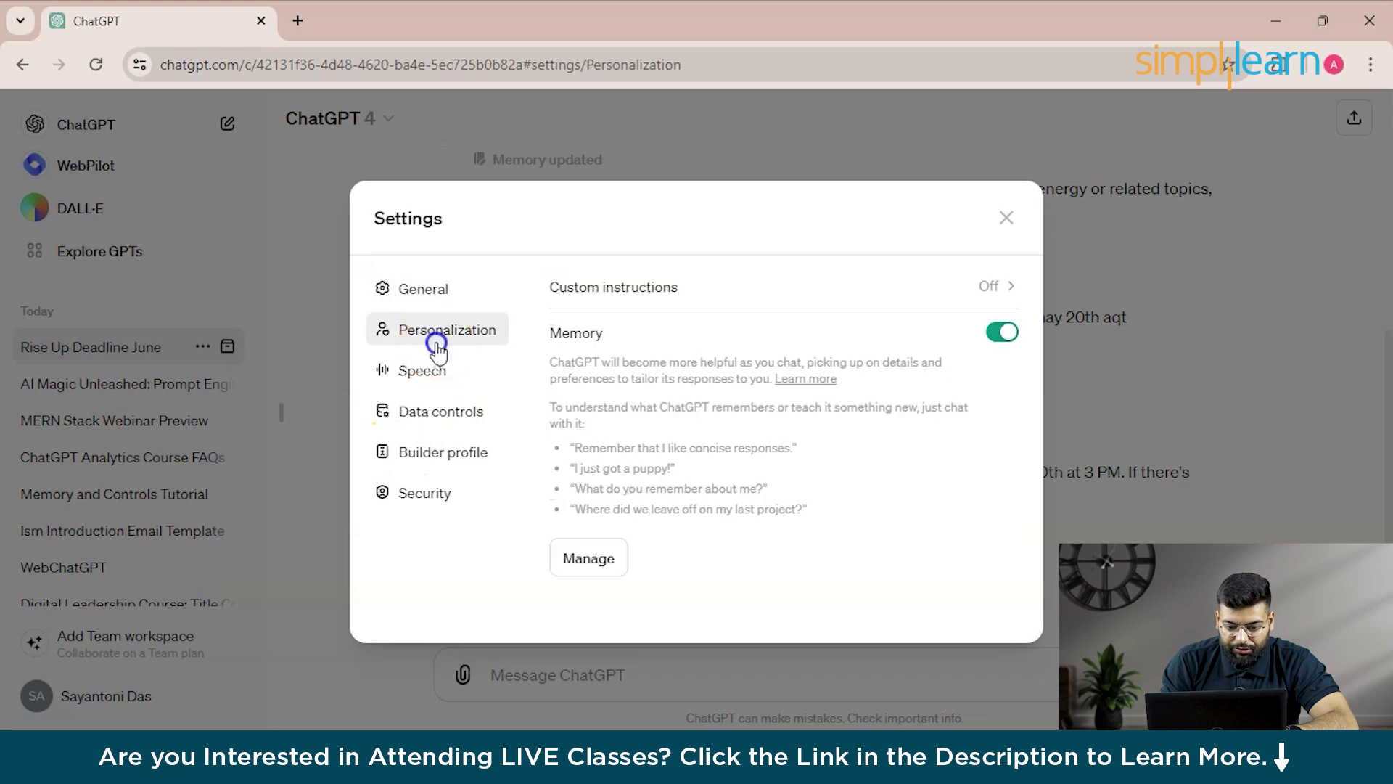
pyautogui.click(596, 557)
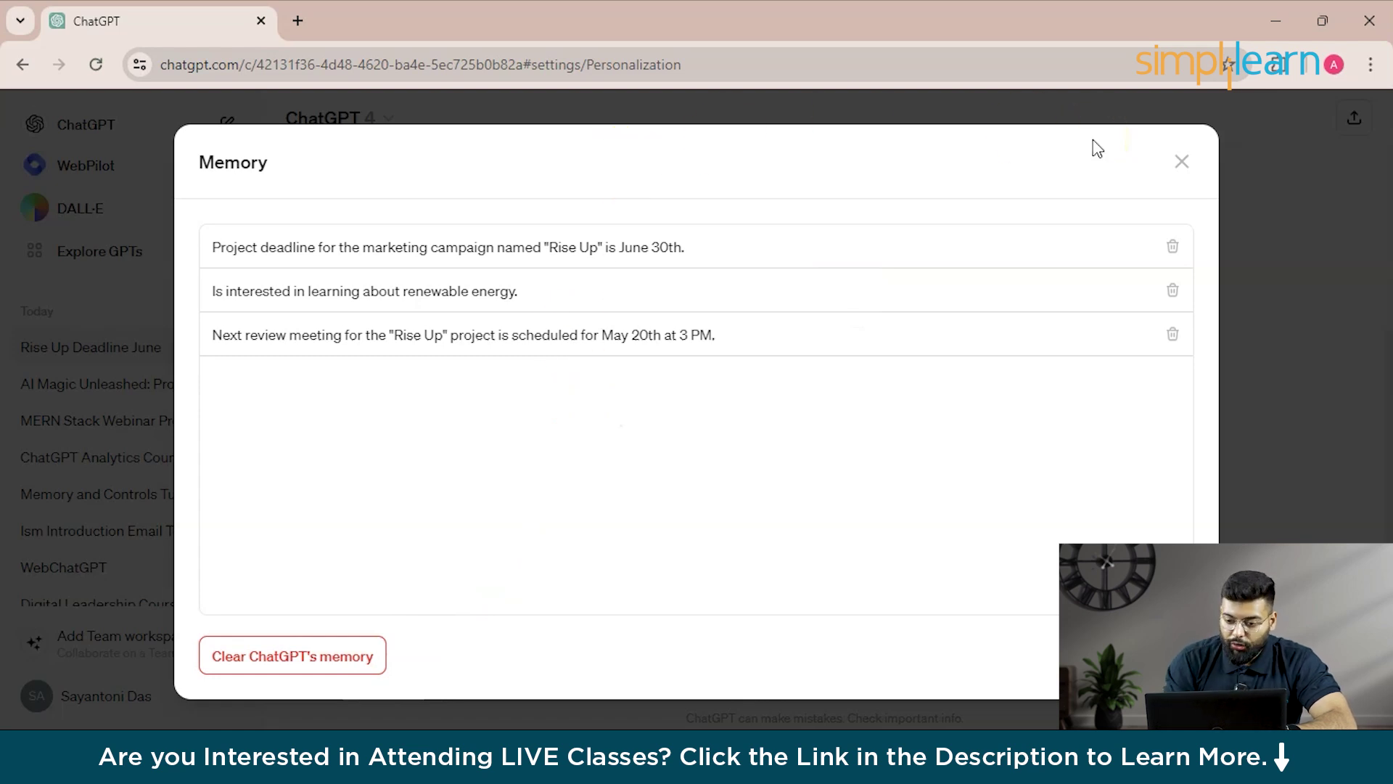
pyautogui.click(1182, 160)
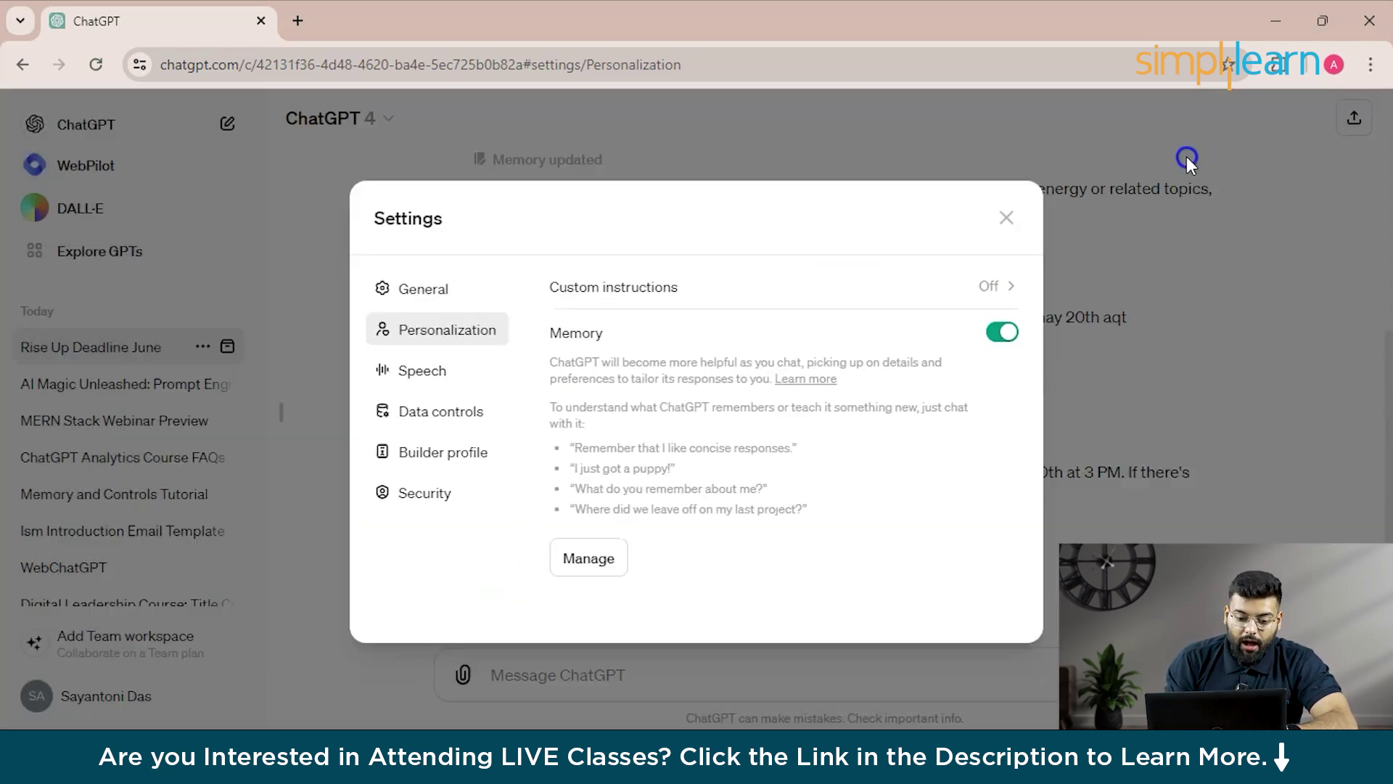
pyautogui.click(1006, 217)
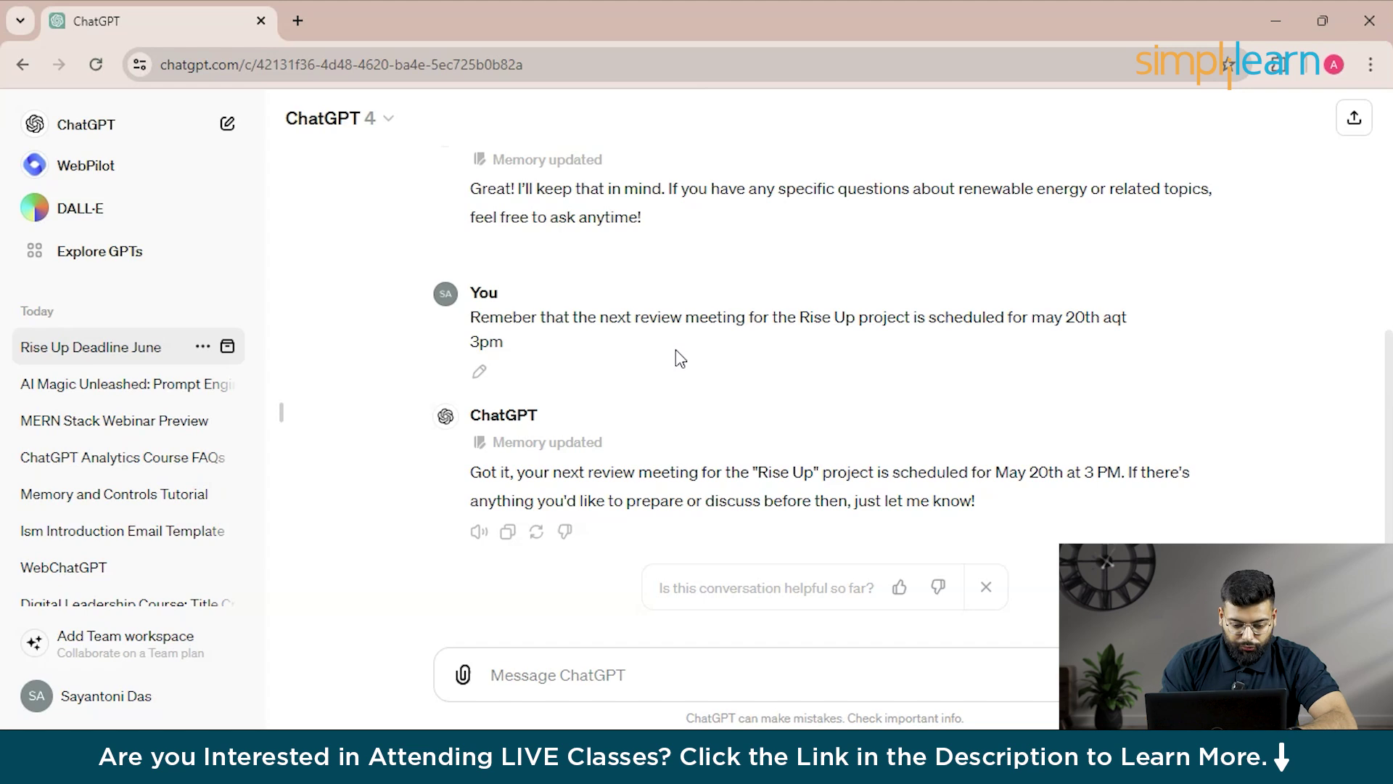
# Step: Start a message asking ChatGPT to keep in mind that a named colleague is the lead designer on the "Rise Up" Project
pyautogui.click(515, 678)
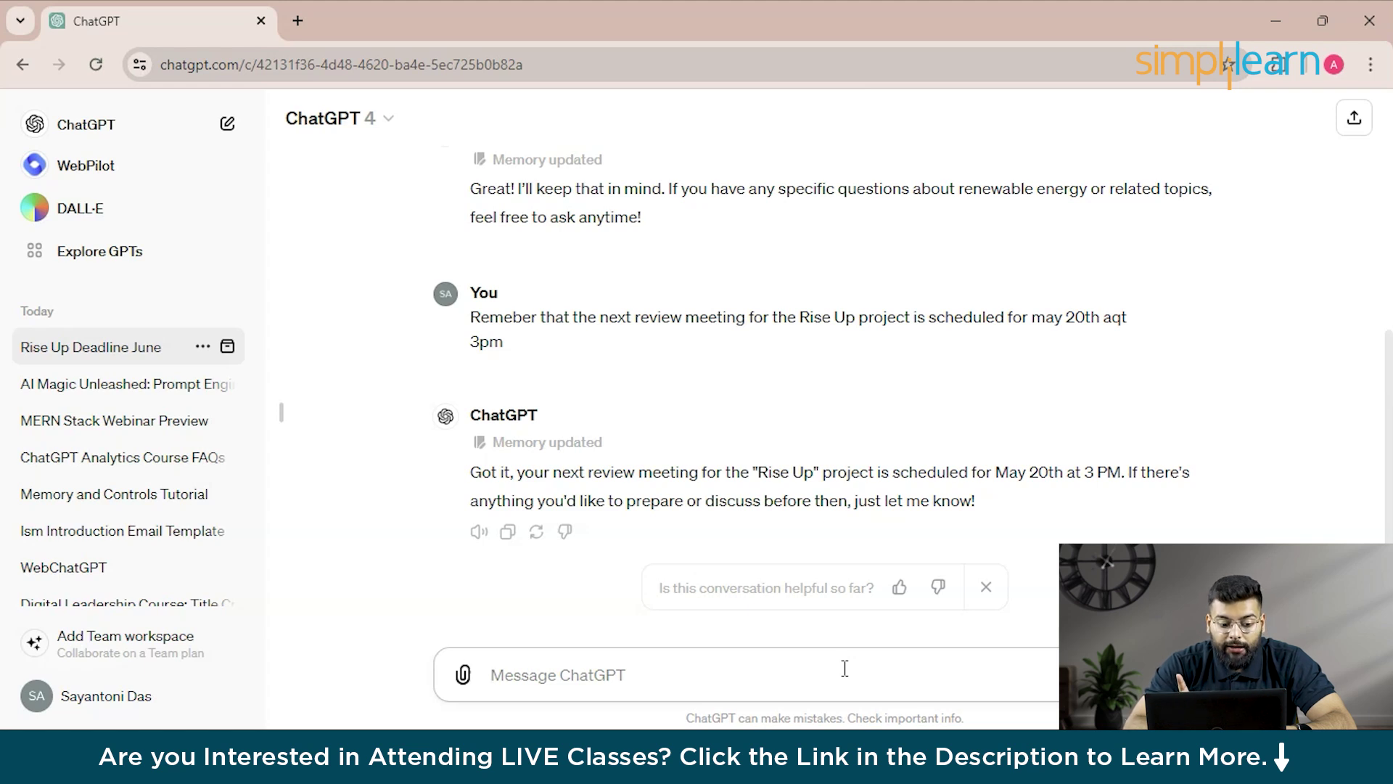
pyautogui.write('Keep in ')
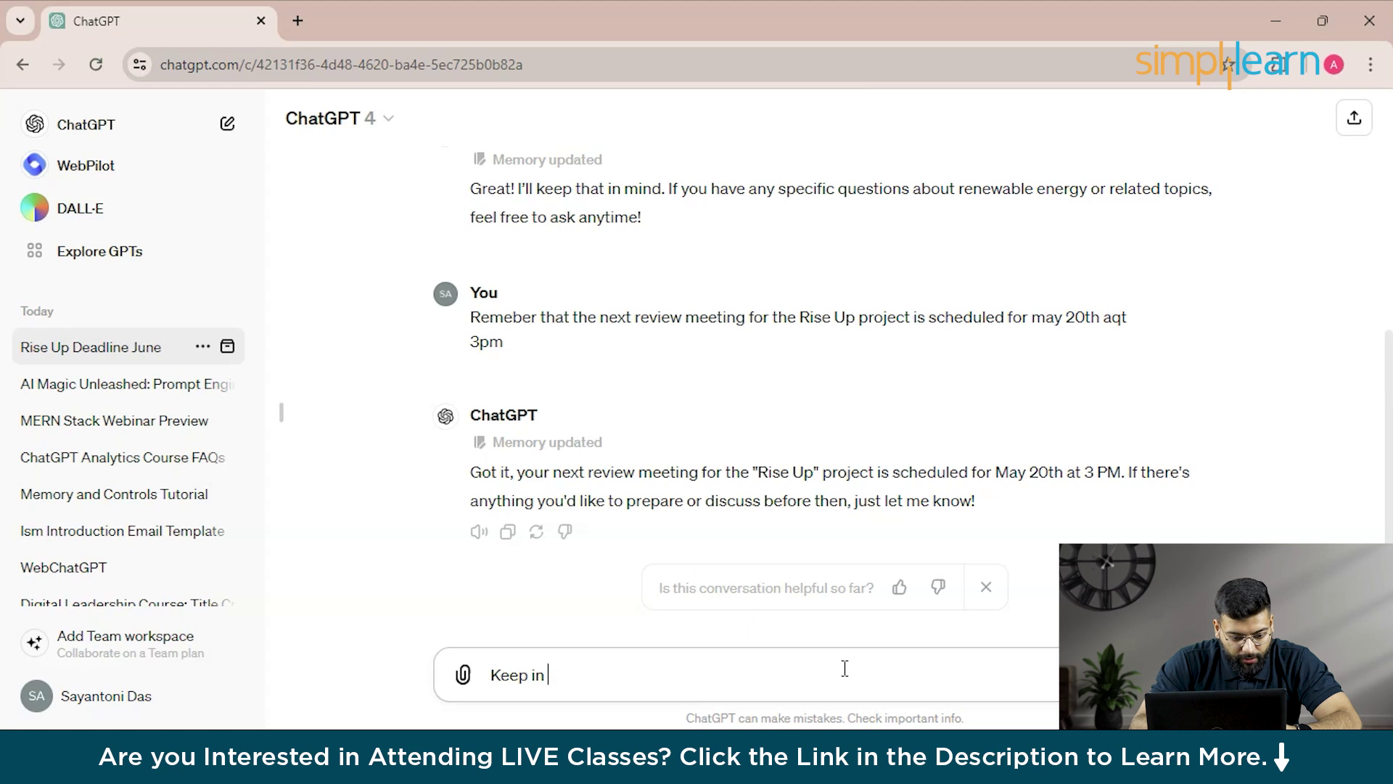
pyautogui.write('min')
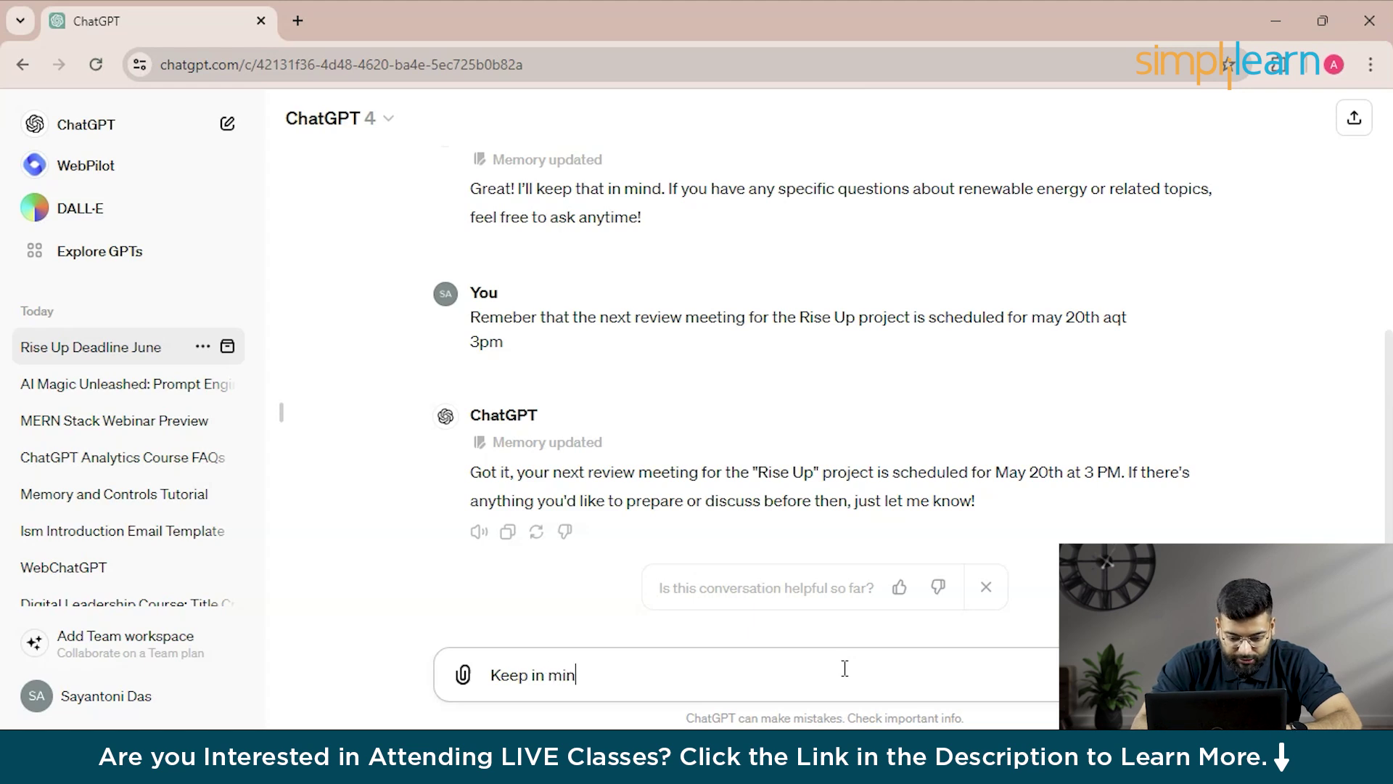
pyautogui.write('d the')
pyautogui.write('at ')
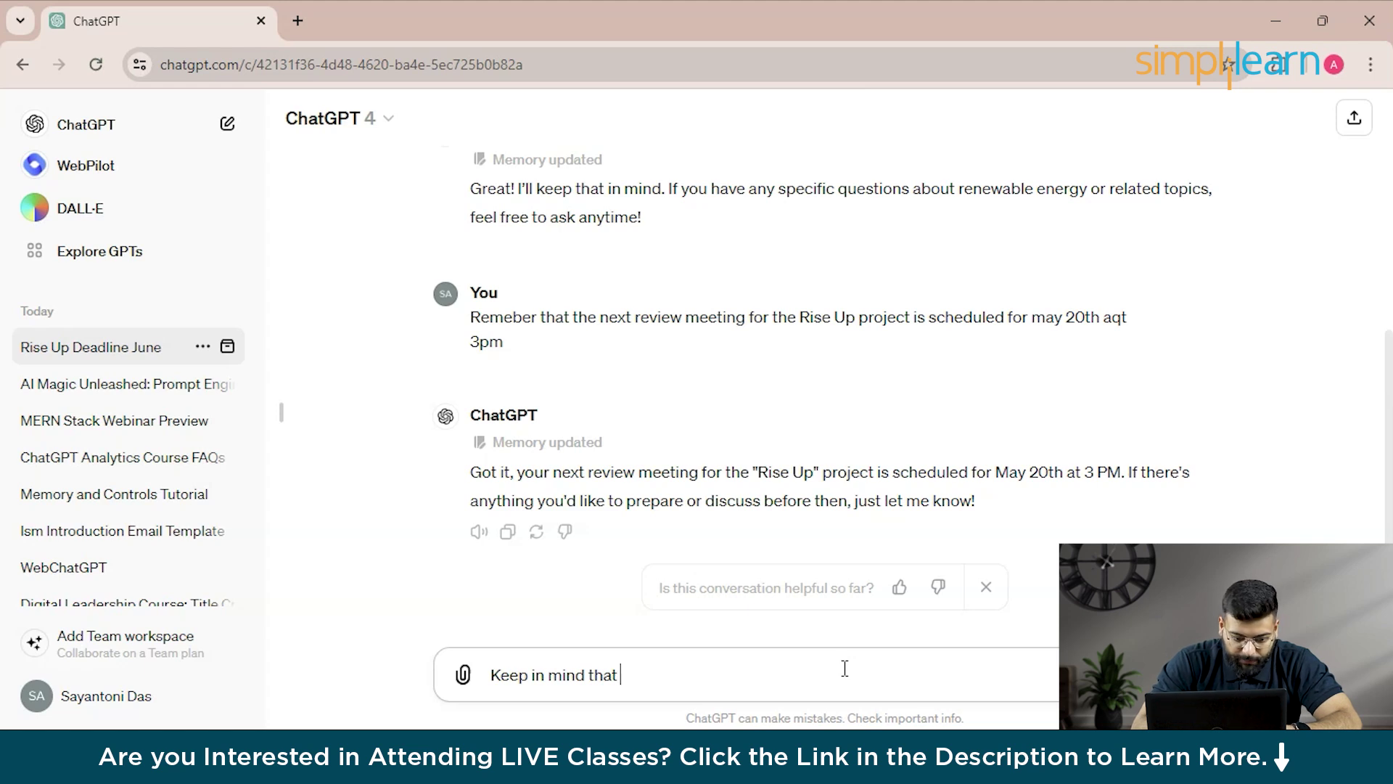
pyautogui.write('Sara is th')
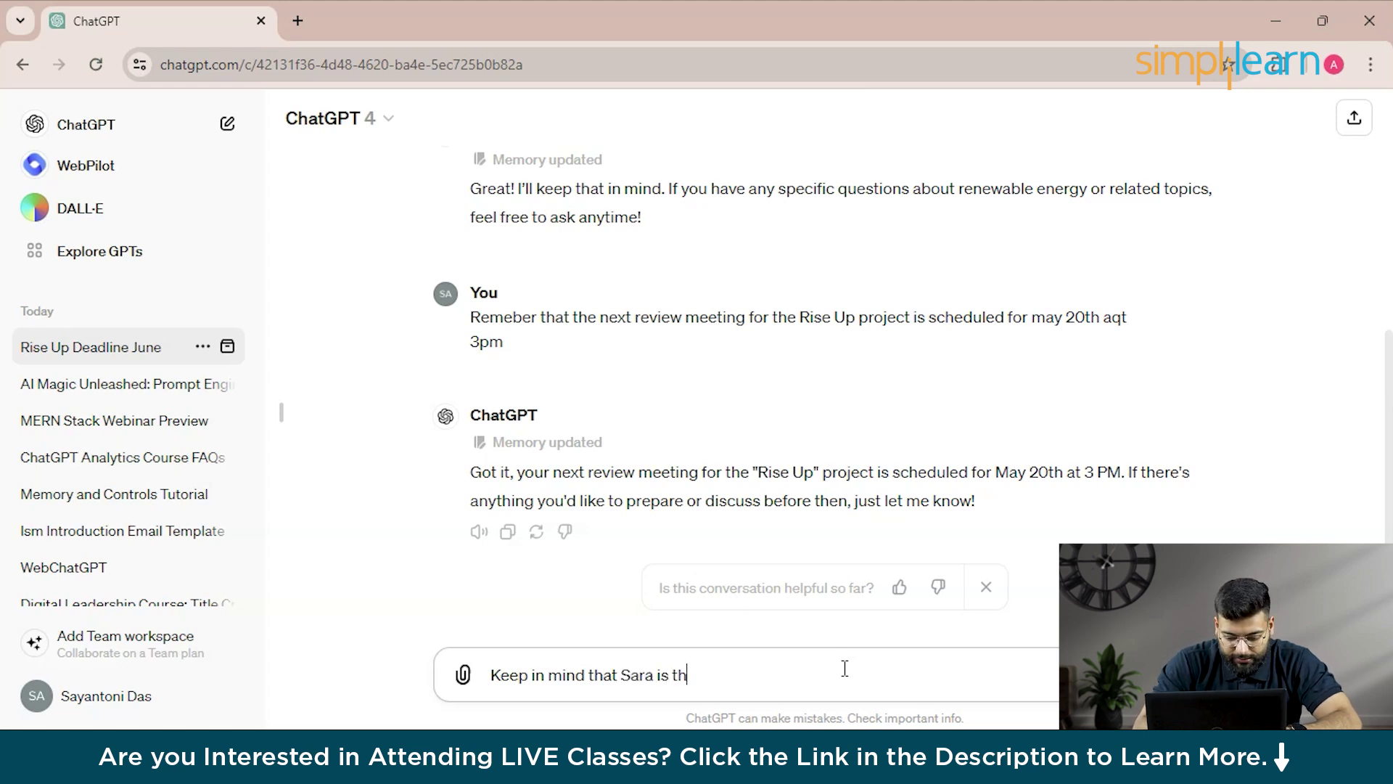
pyautogui.write('e lead designer ')
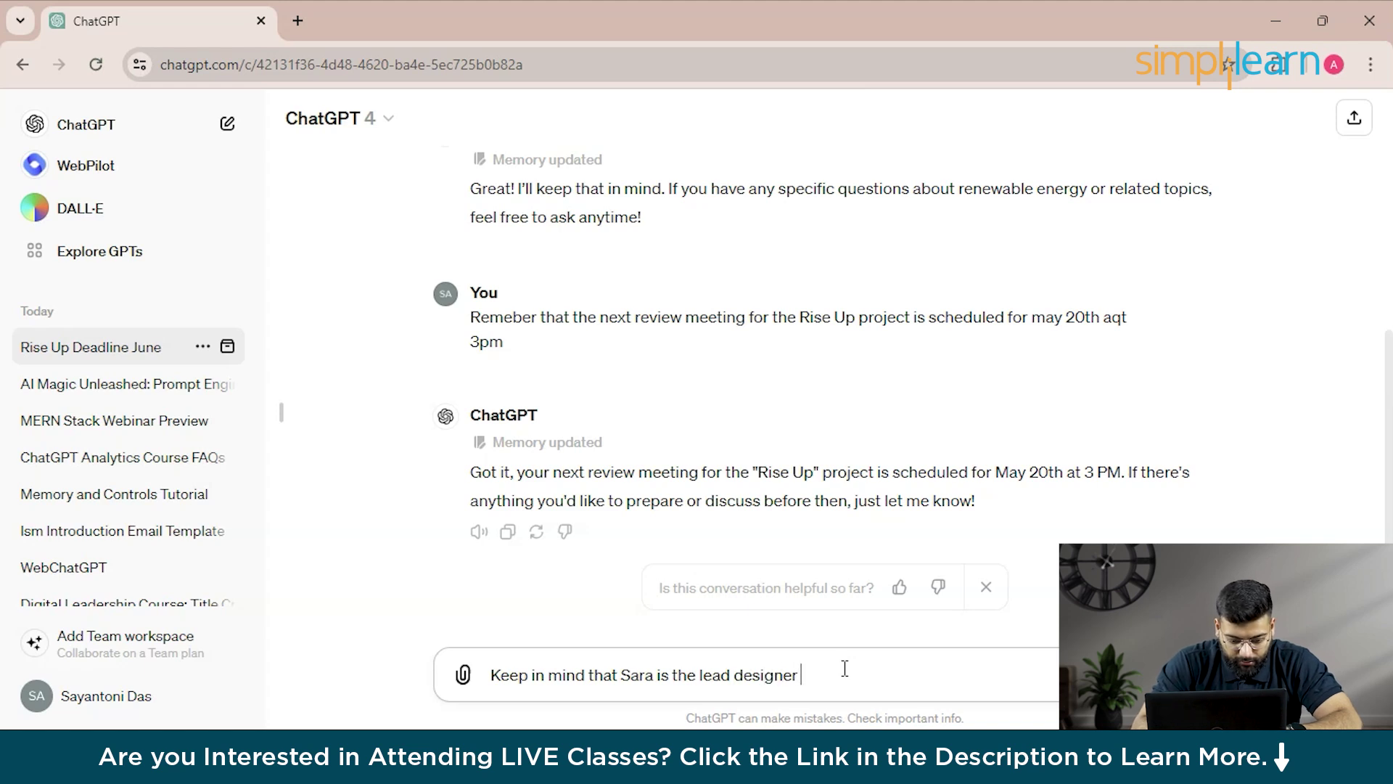
pyautogui.write('on this')
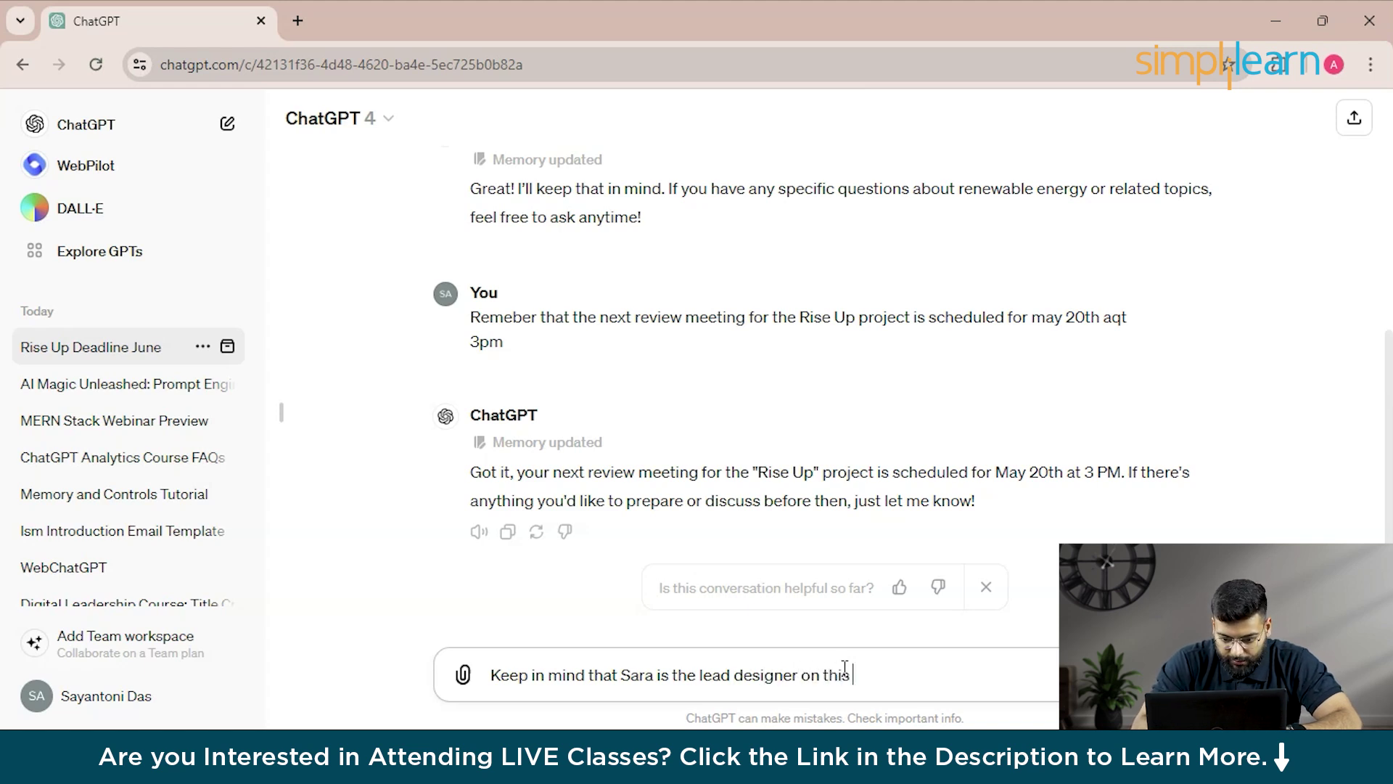
pyautogui.press('BackSpace')
pyautogui.press('BackSpace')
pyautogui.write('e')
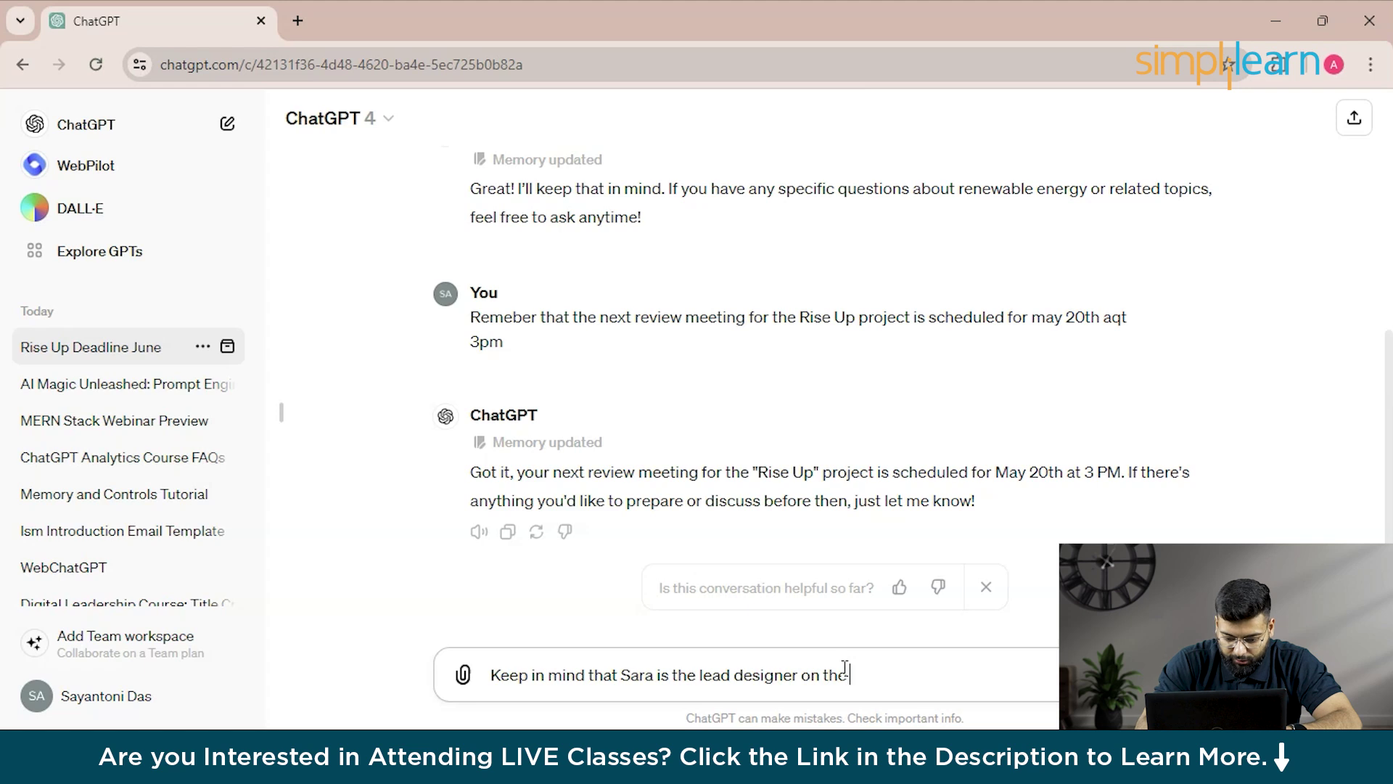
pyautogui.write(' "Rise Up')
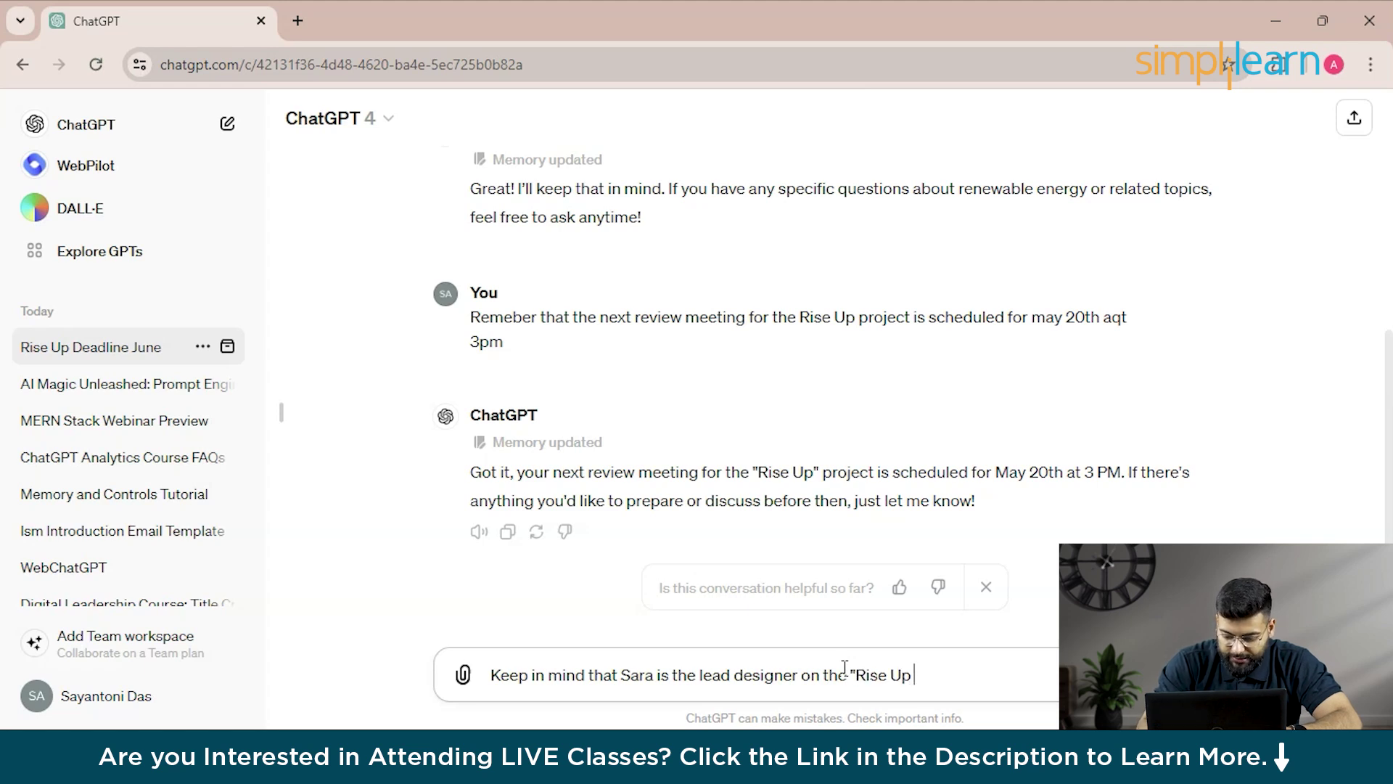
pyautogui.write('" Proj')
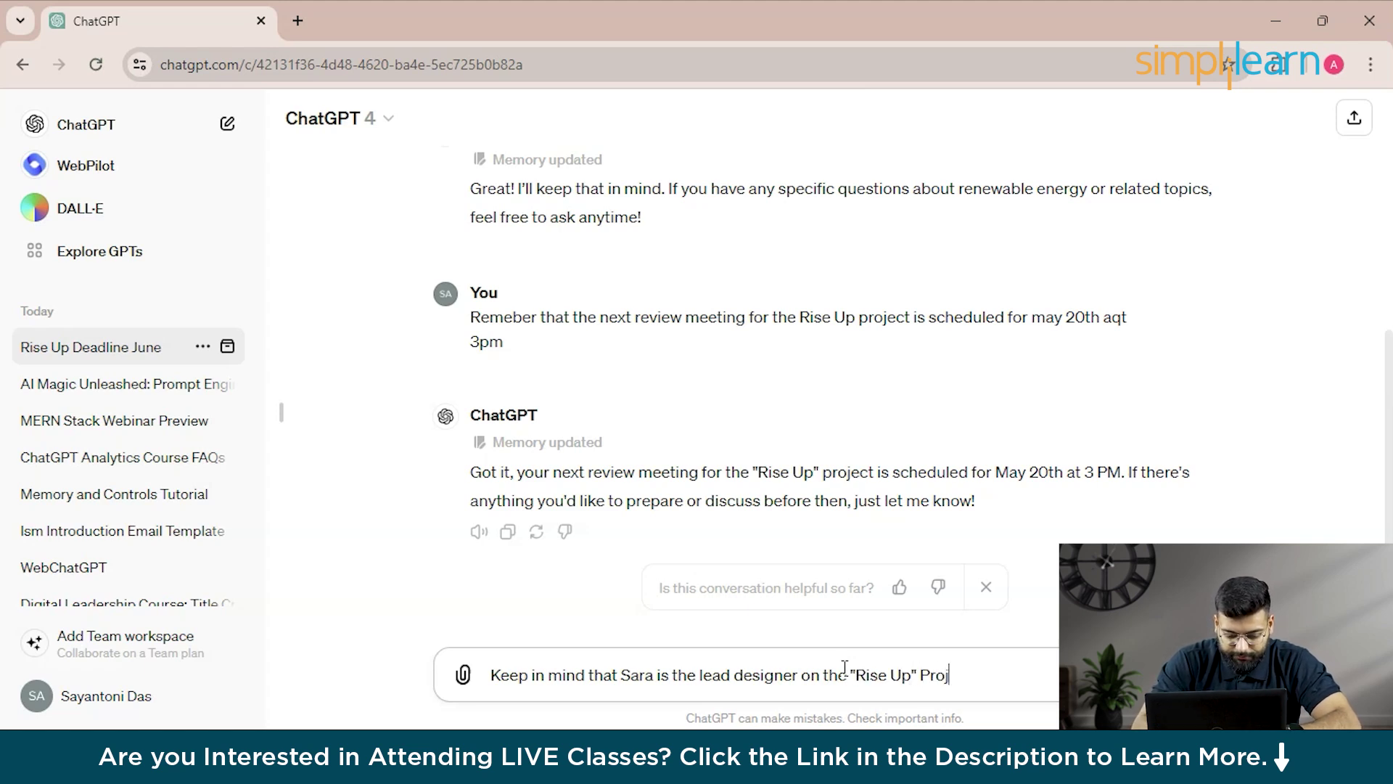
# Step: Complete the message with ", Make sure to include her in relevant updates" and send it
pyautogui.write('ect, Make sure')
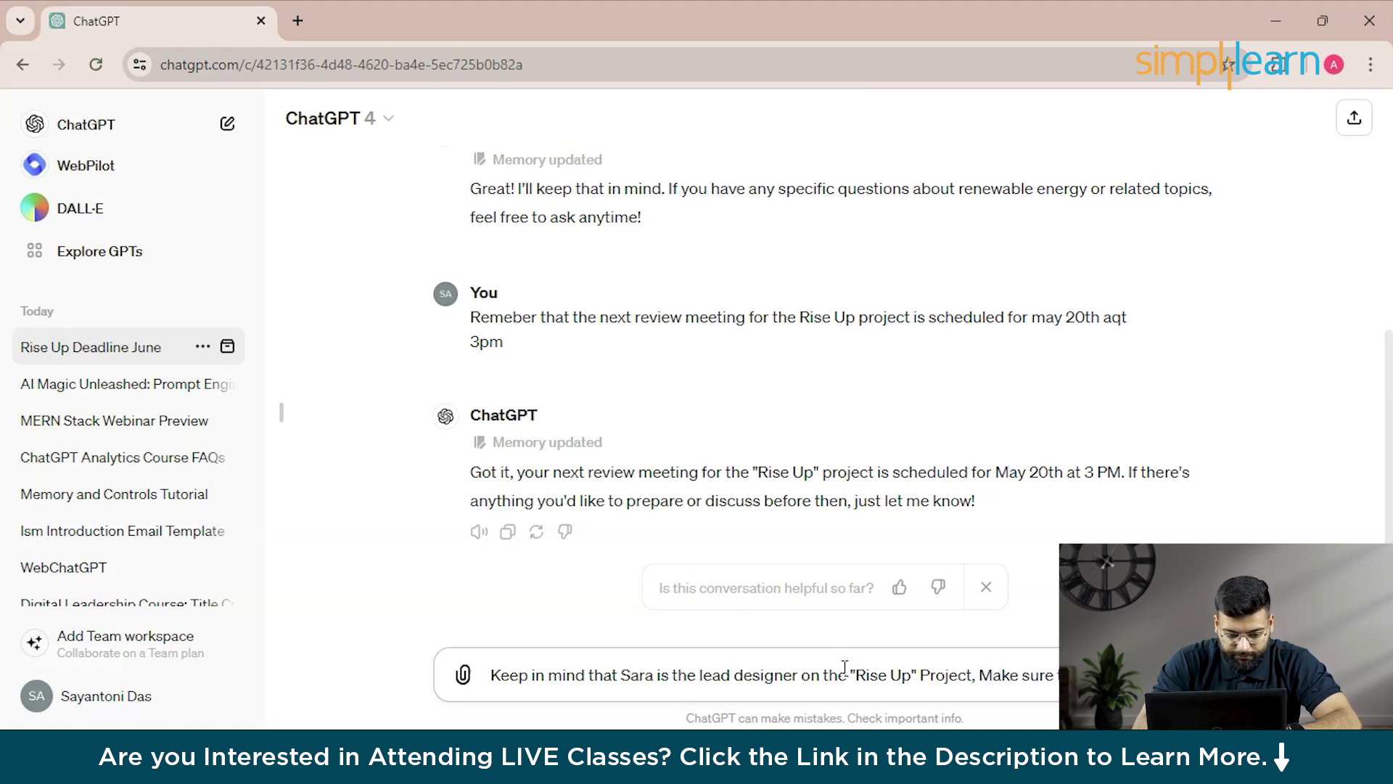
pyautogui.write(' to in')
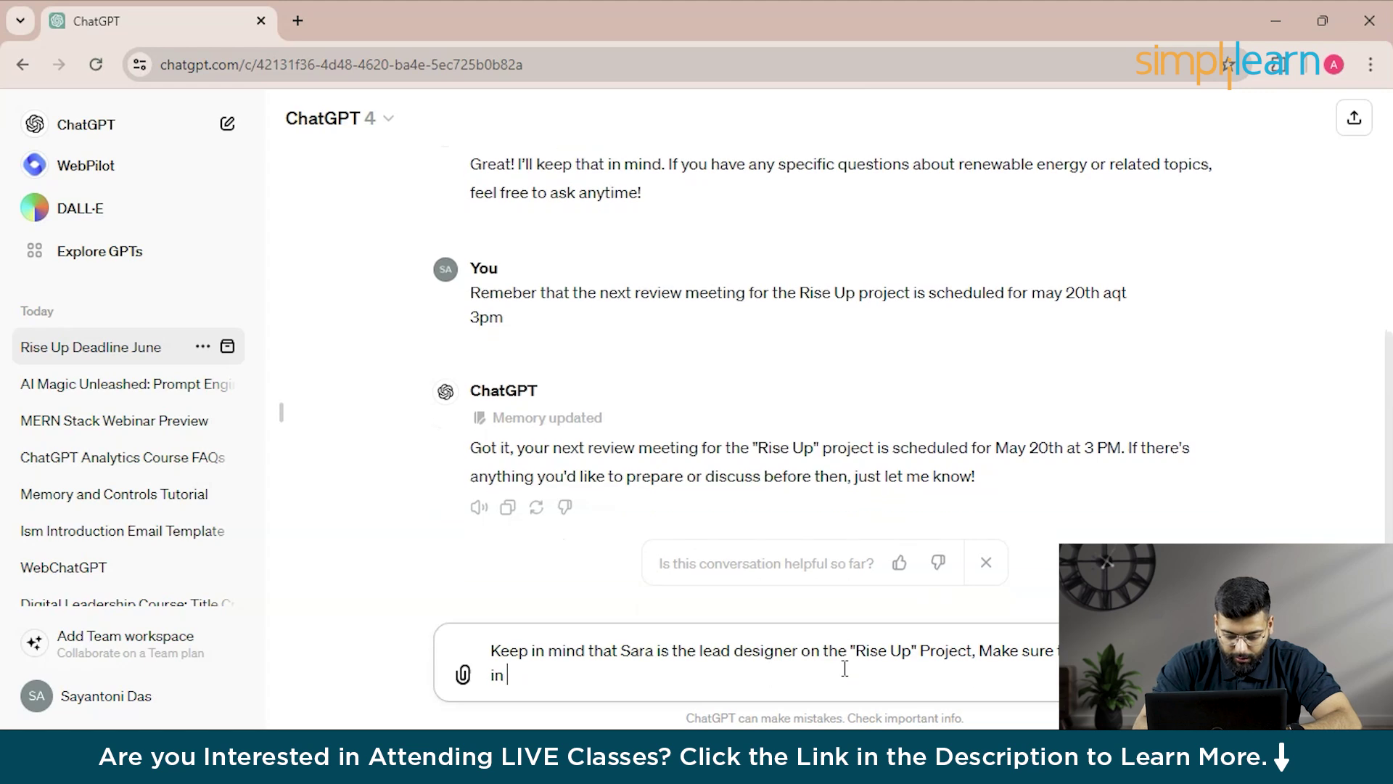
pyautogui.write('clude her in relevant')
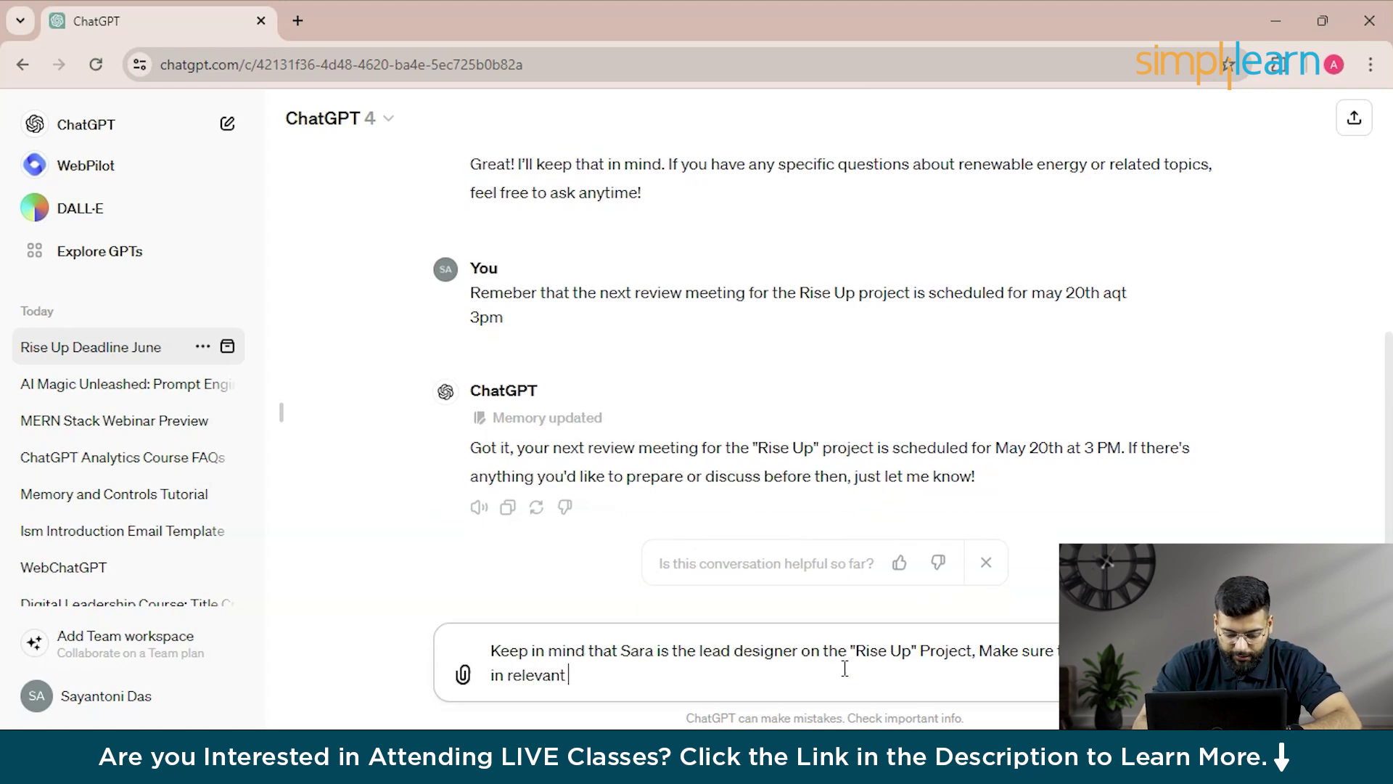
pyautogui.write(' updates')
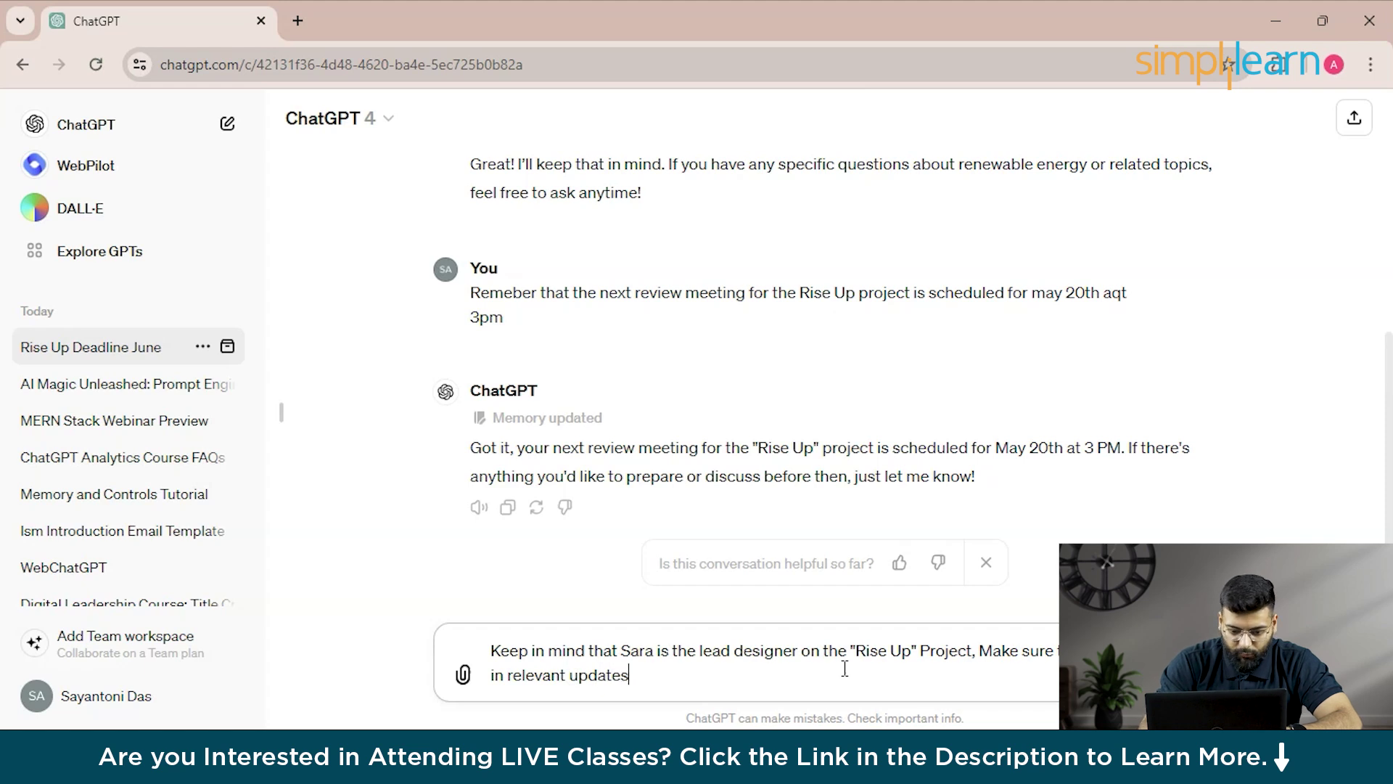
pyautogui.press('Return')
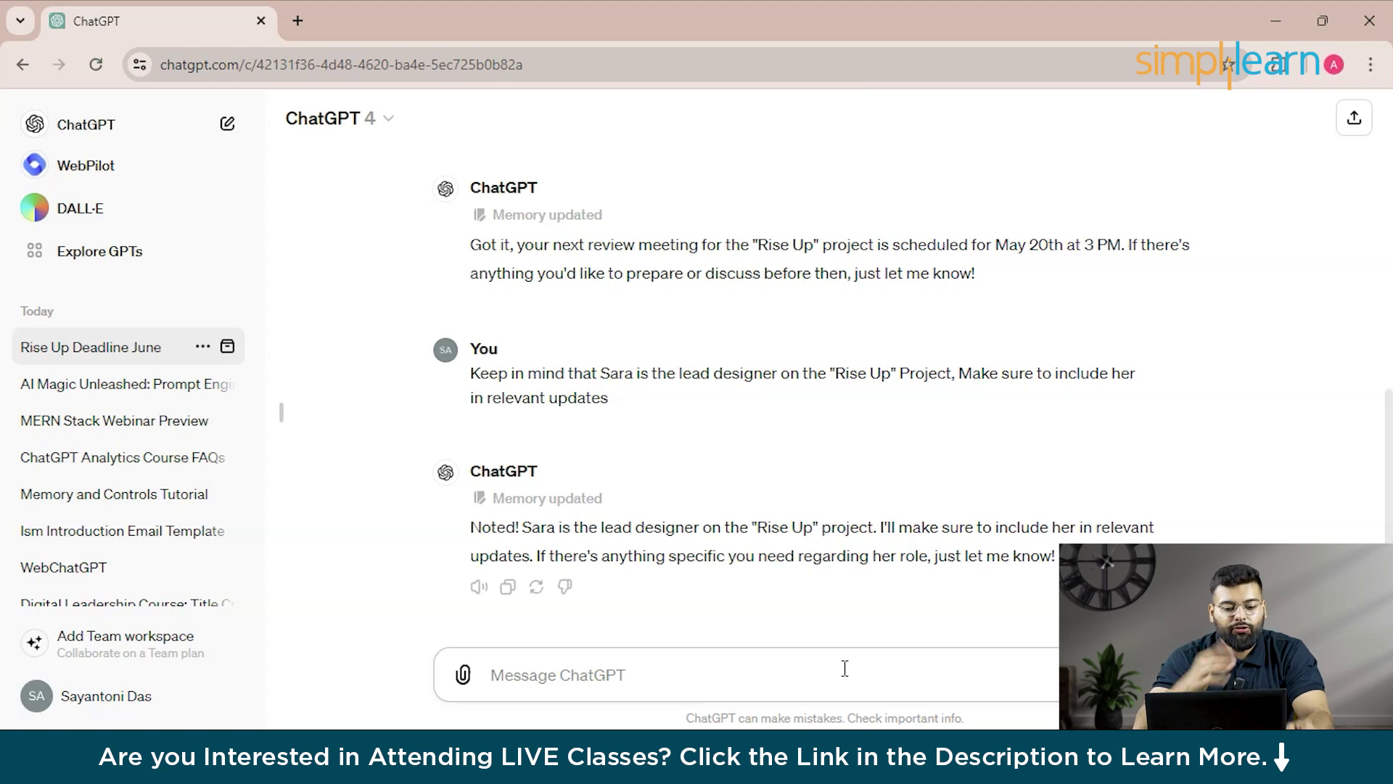
# Step: Start a new message with "I need to submit the budget report for the sustainability initiatative for this project"
pyautogui.click(807, 666)
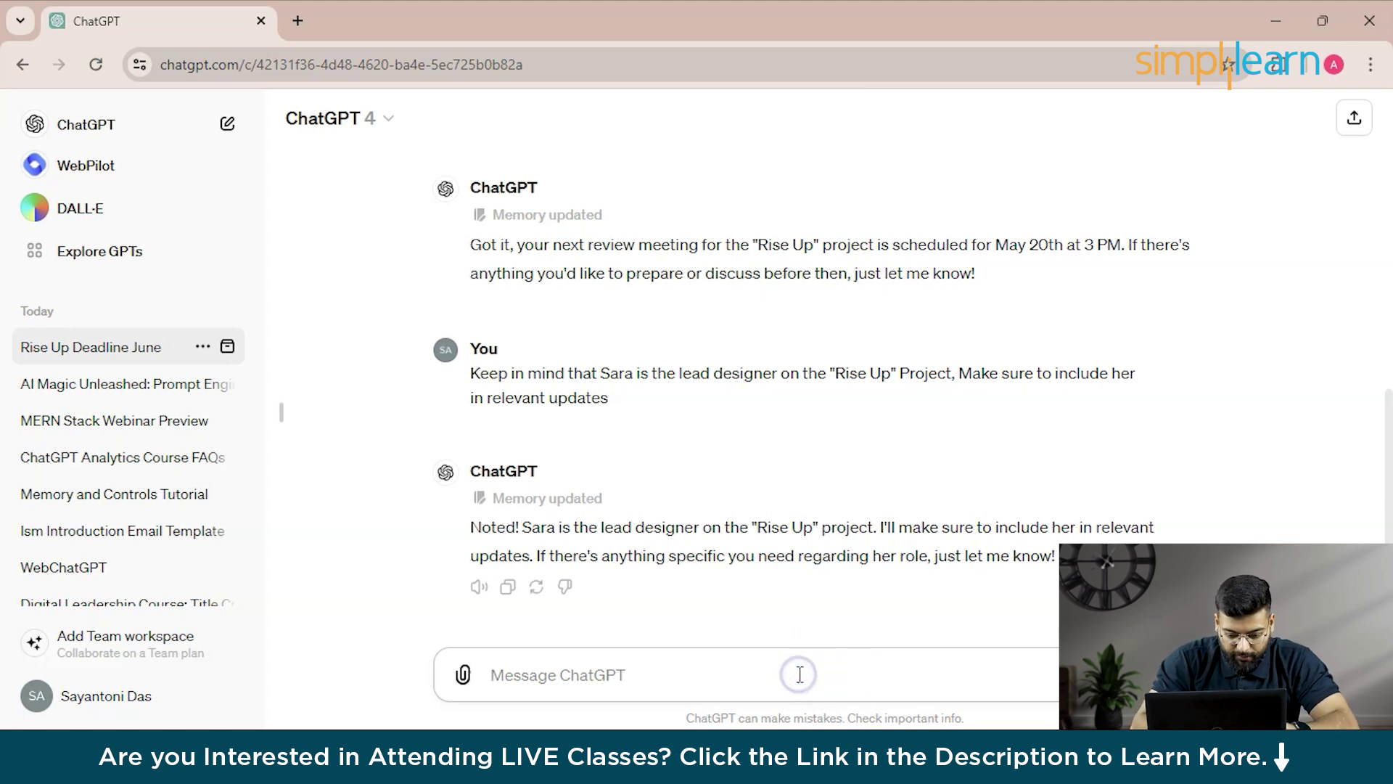
pyautogui.write('I need')
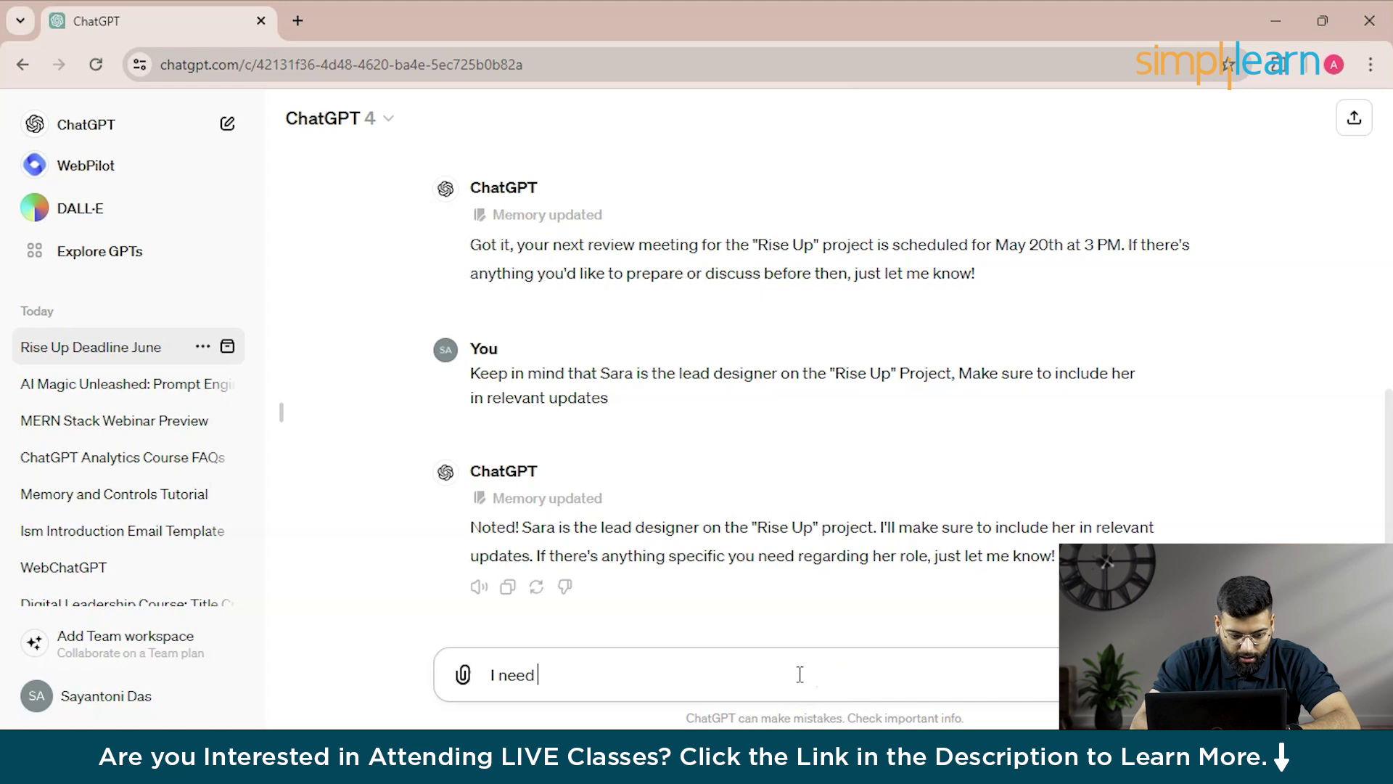
pyautogui.write(' to ')
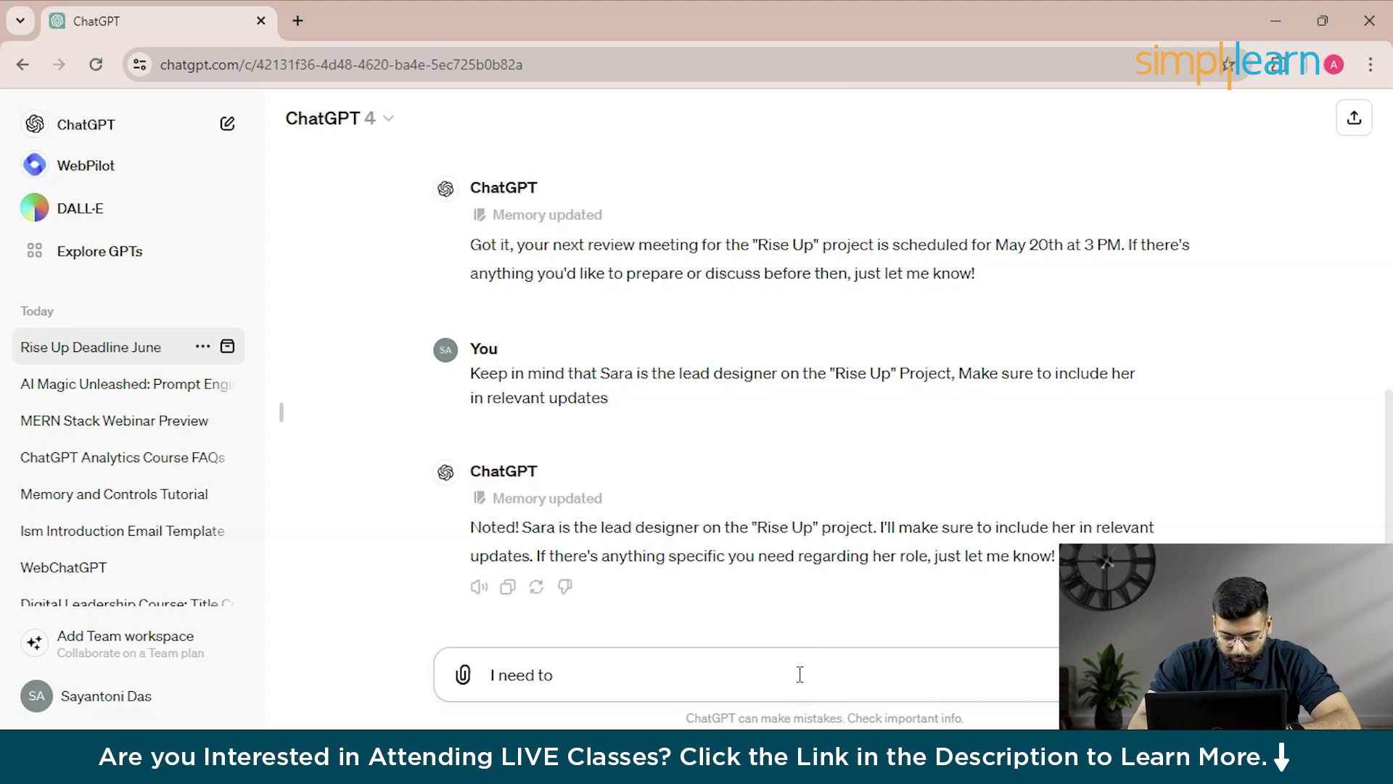
pyautogui.write('submit')
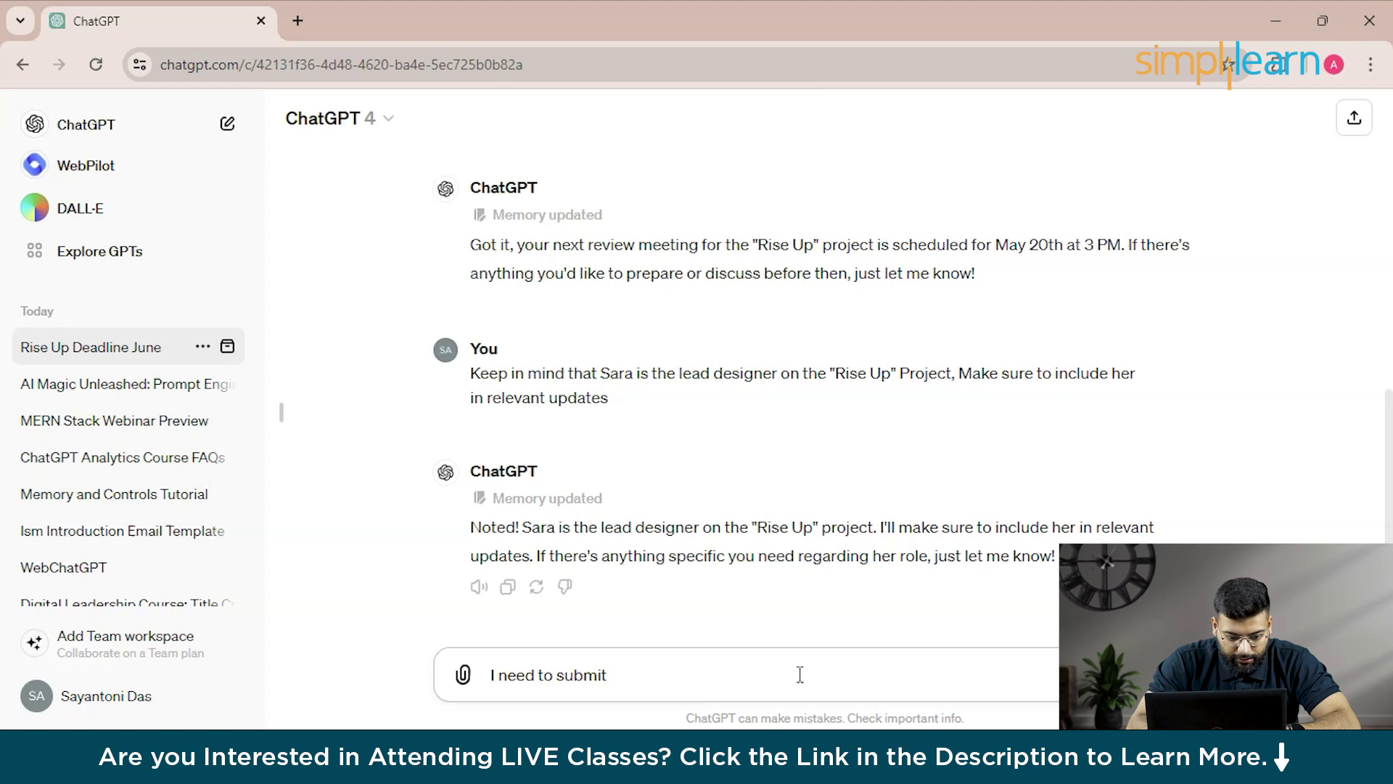
pyautogui.write(' t')
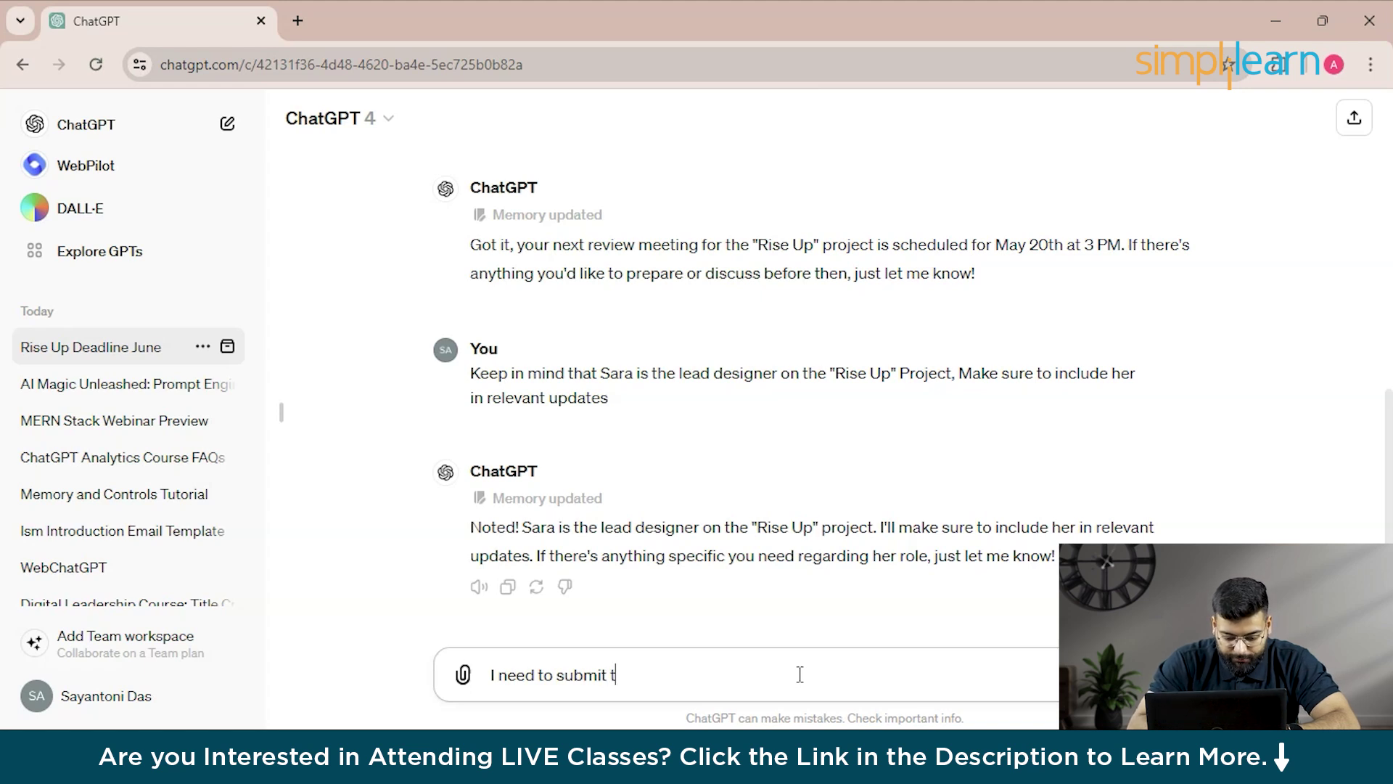
pyautogui.write('he budget report for the sustaina')
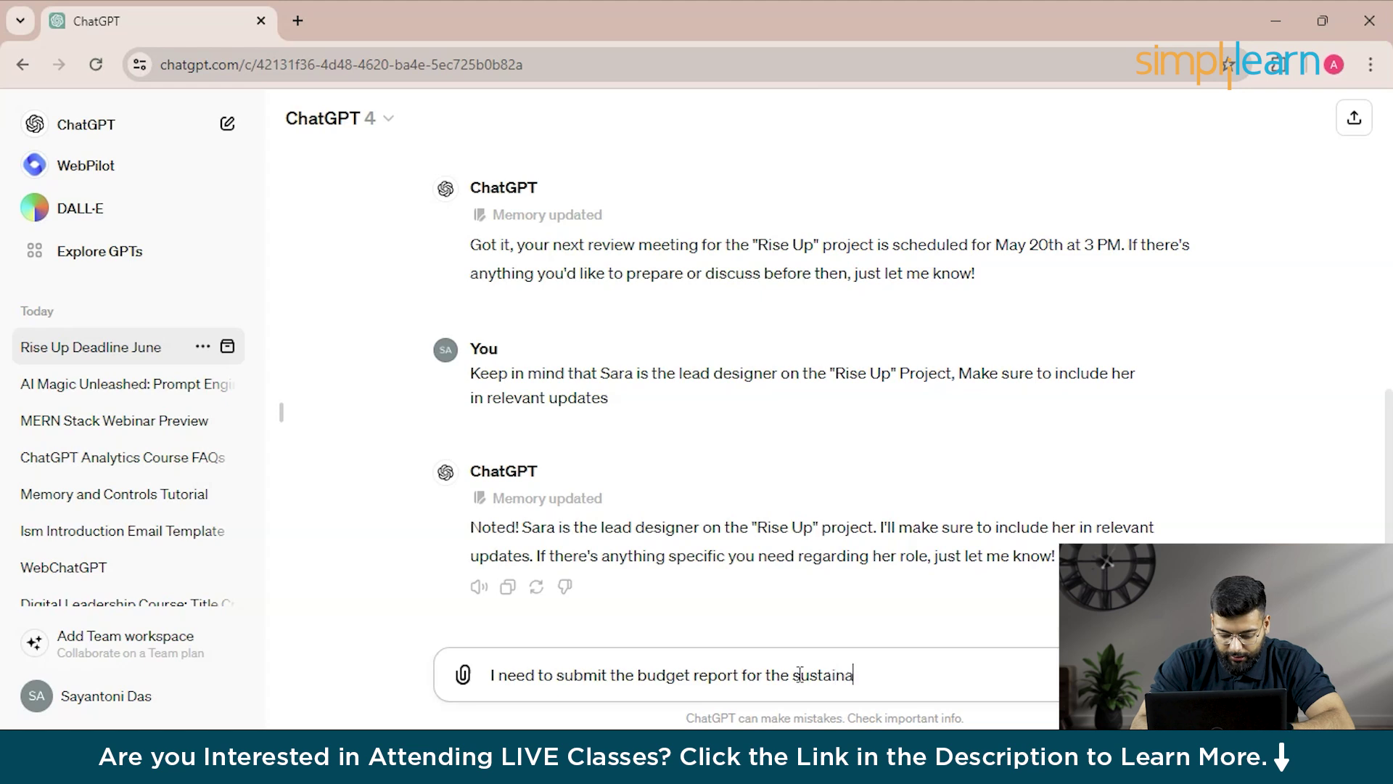
pyautogui.write('bility initiatative')
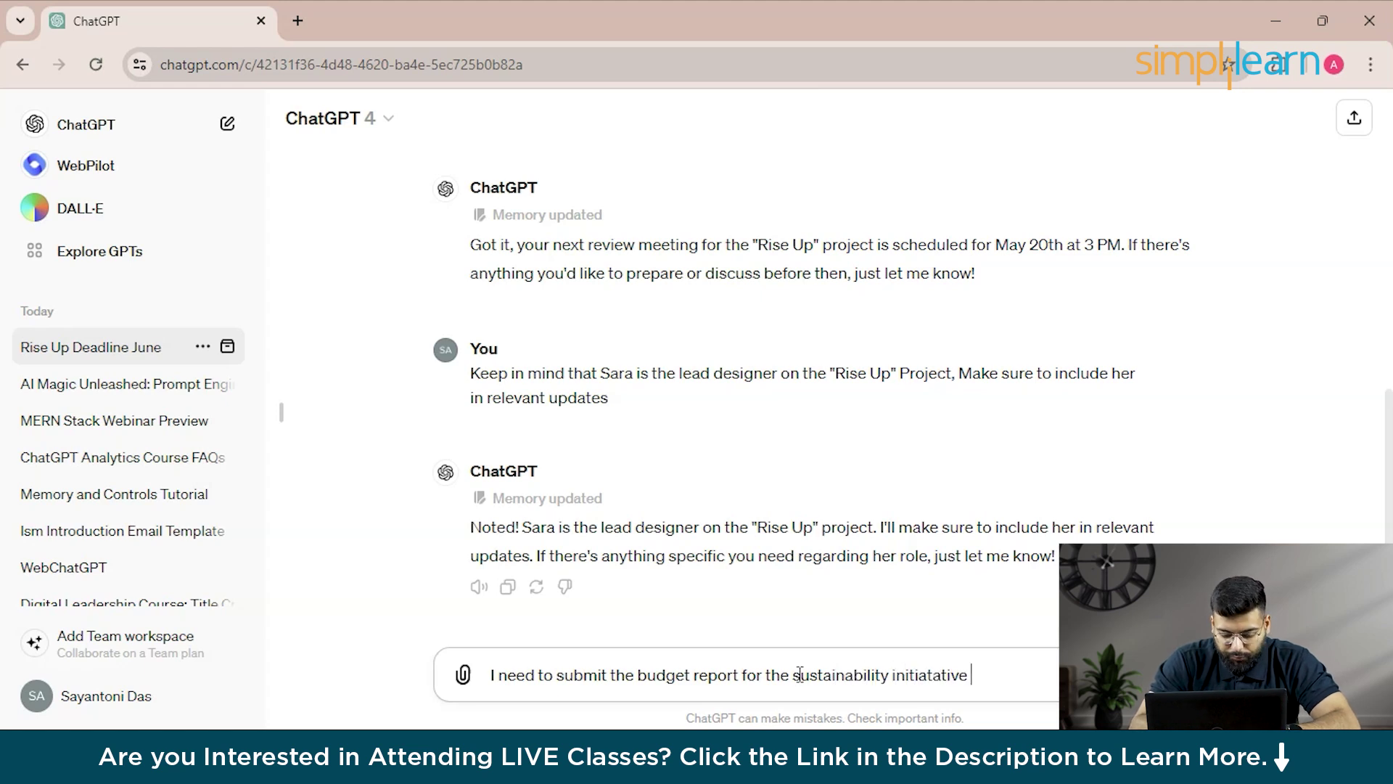
pyautogui.write(' for ')
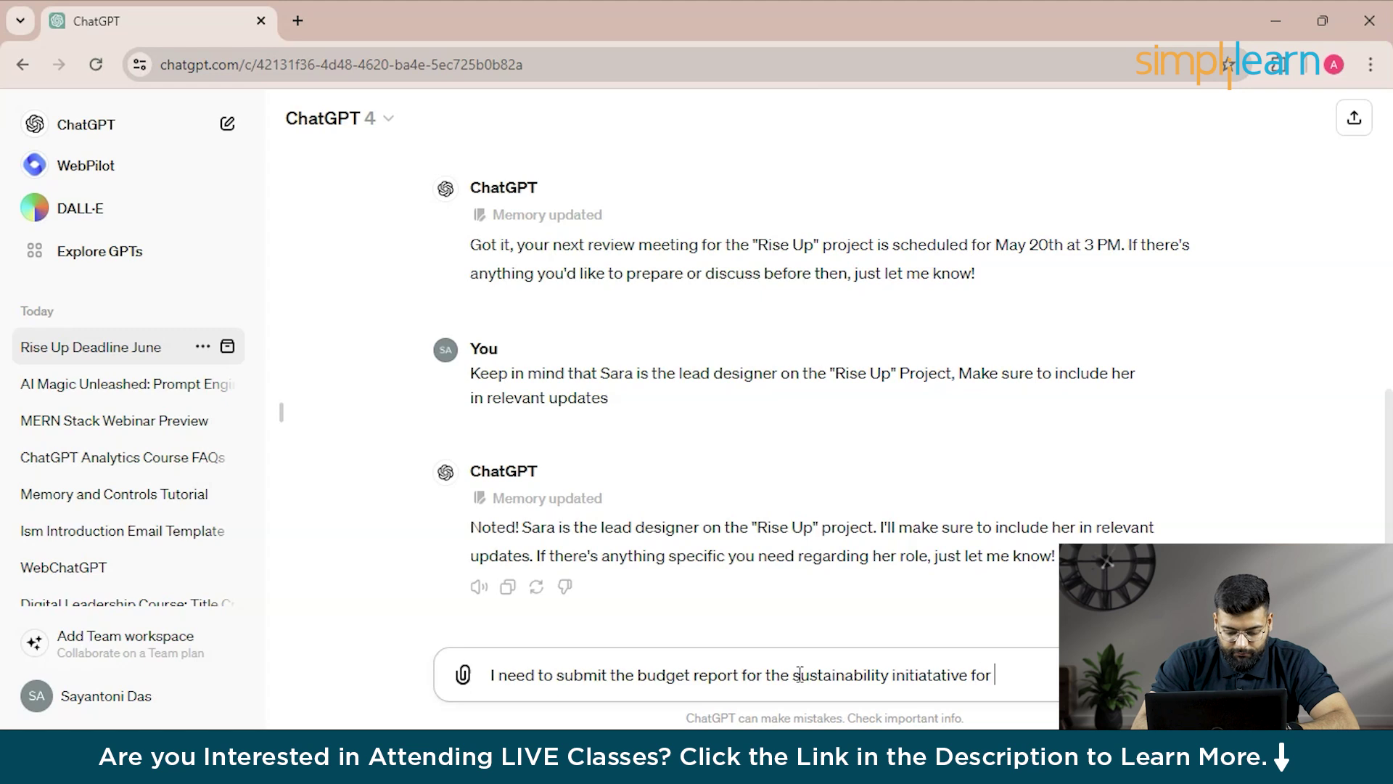
pyautogui.write('this proje ')
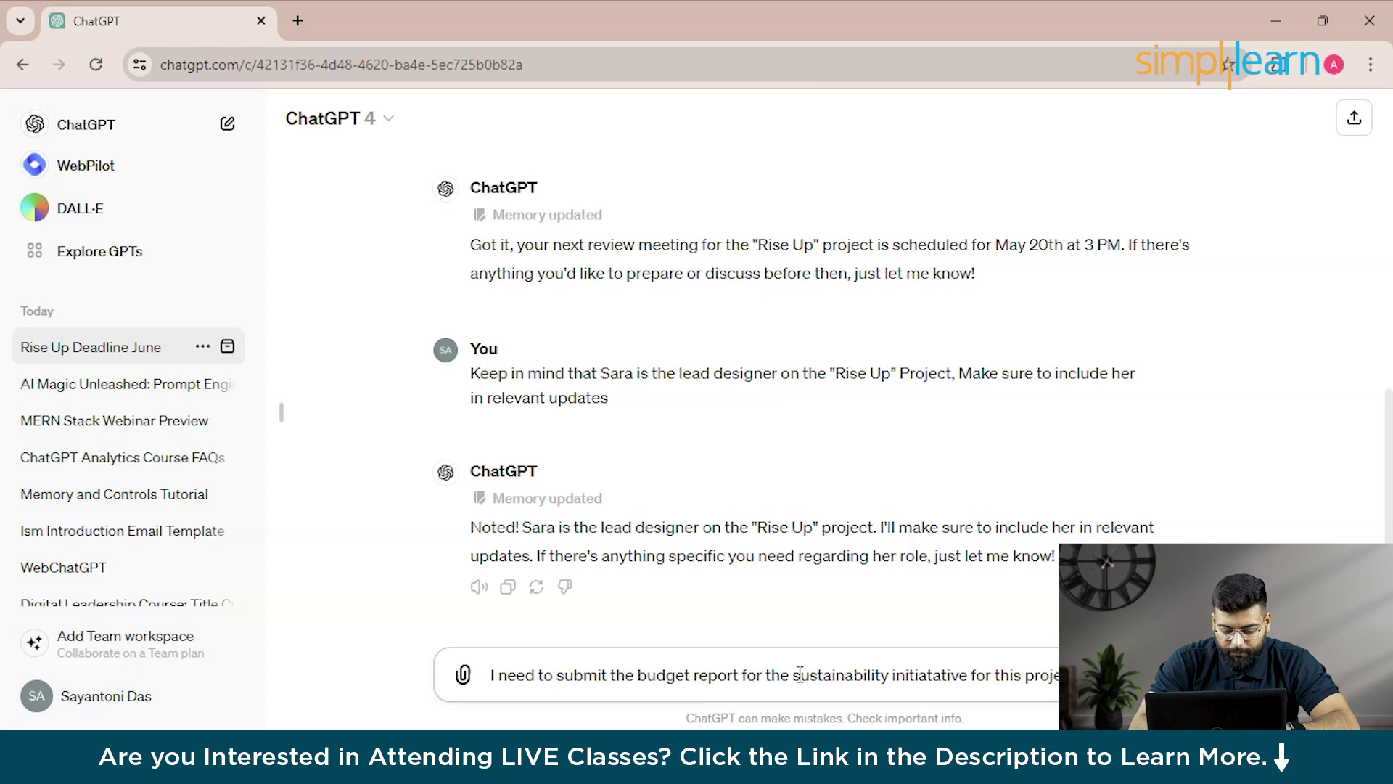
# Step: Complete the message with "and that too at may 15th. We should discuss this in the upcoming chats" and send it
pyautogui.write('at')
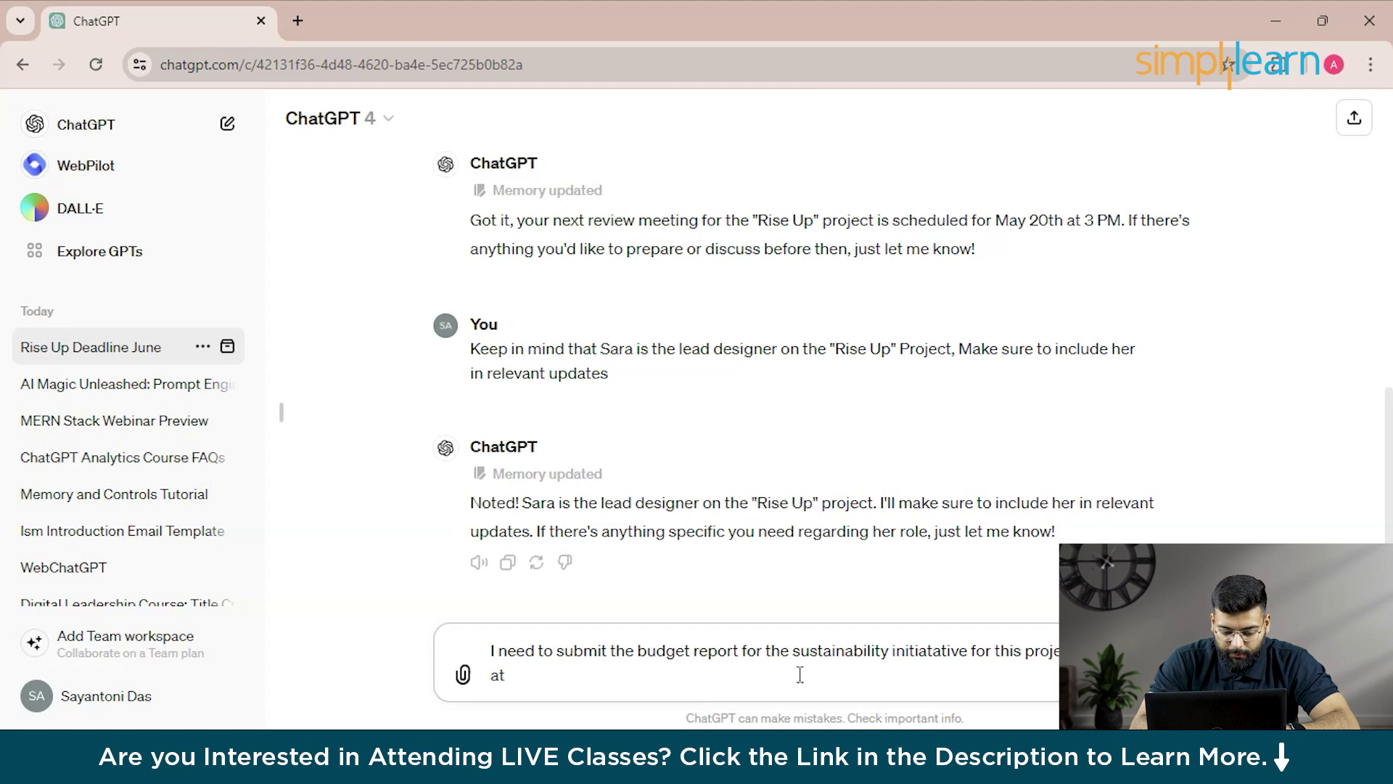
pyautogui.write('may 15t')
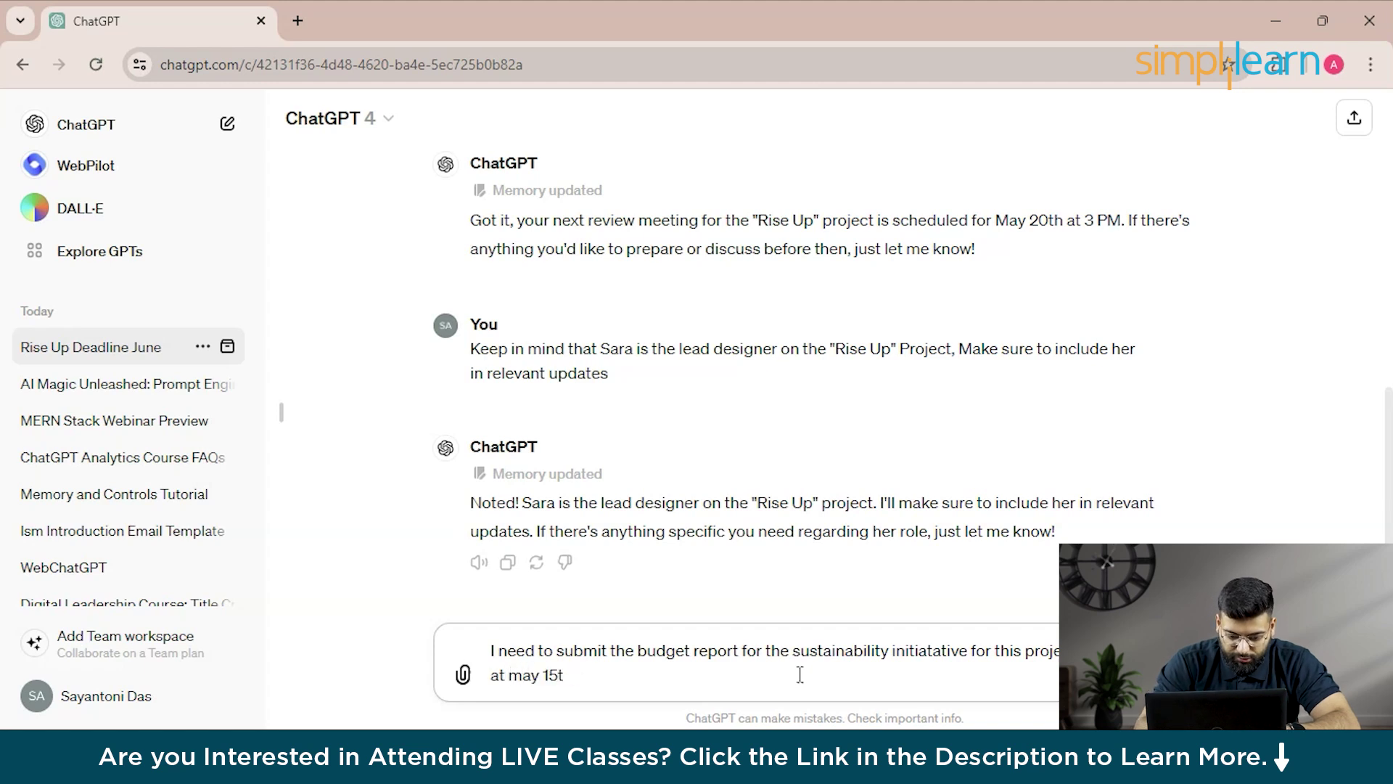
pyautogui.write('h')
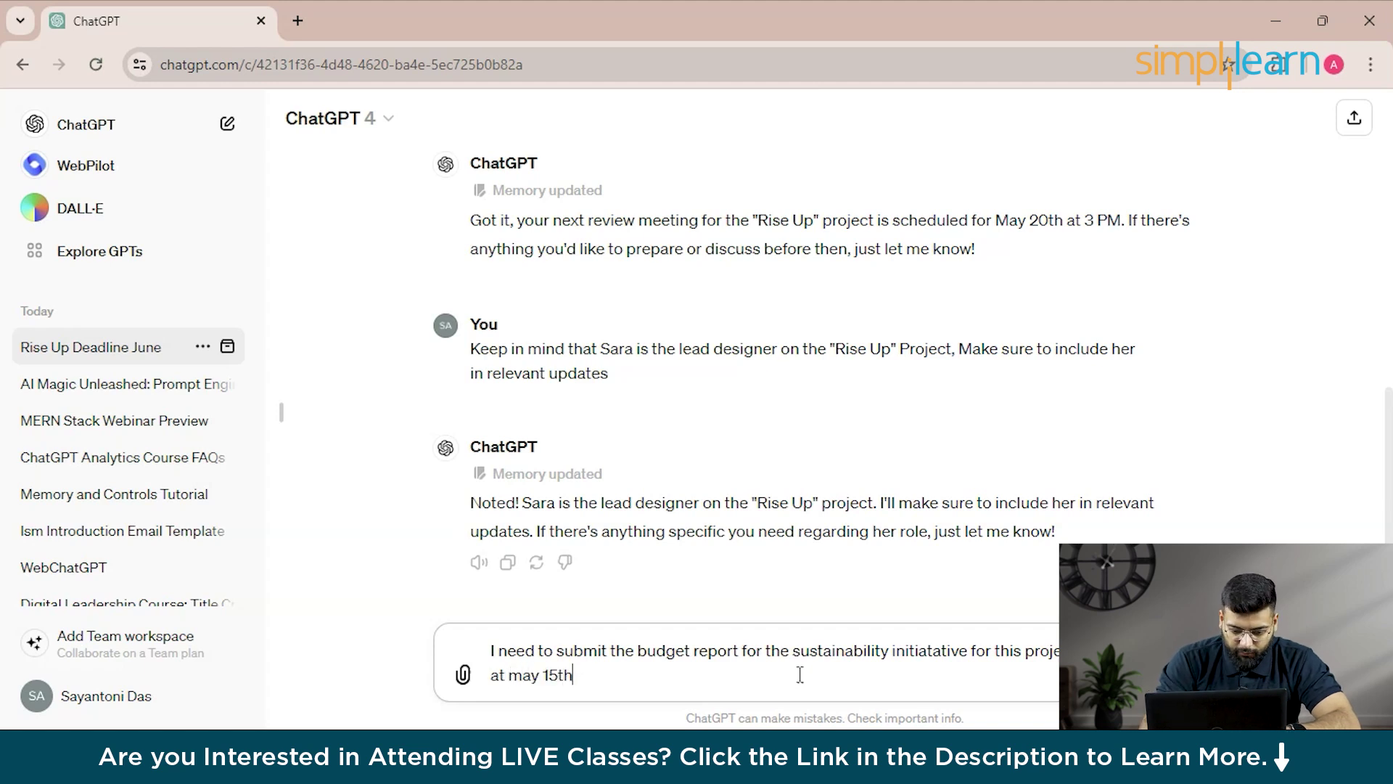
pyautogui.write('.')
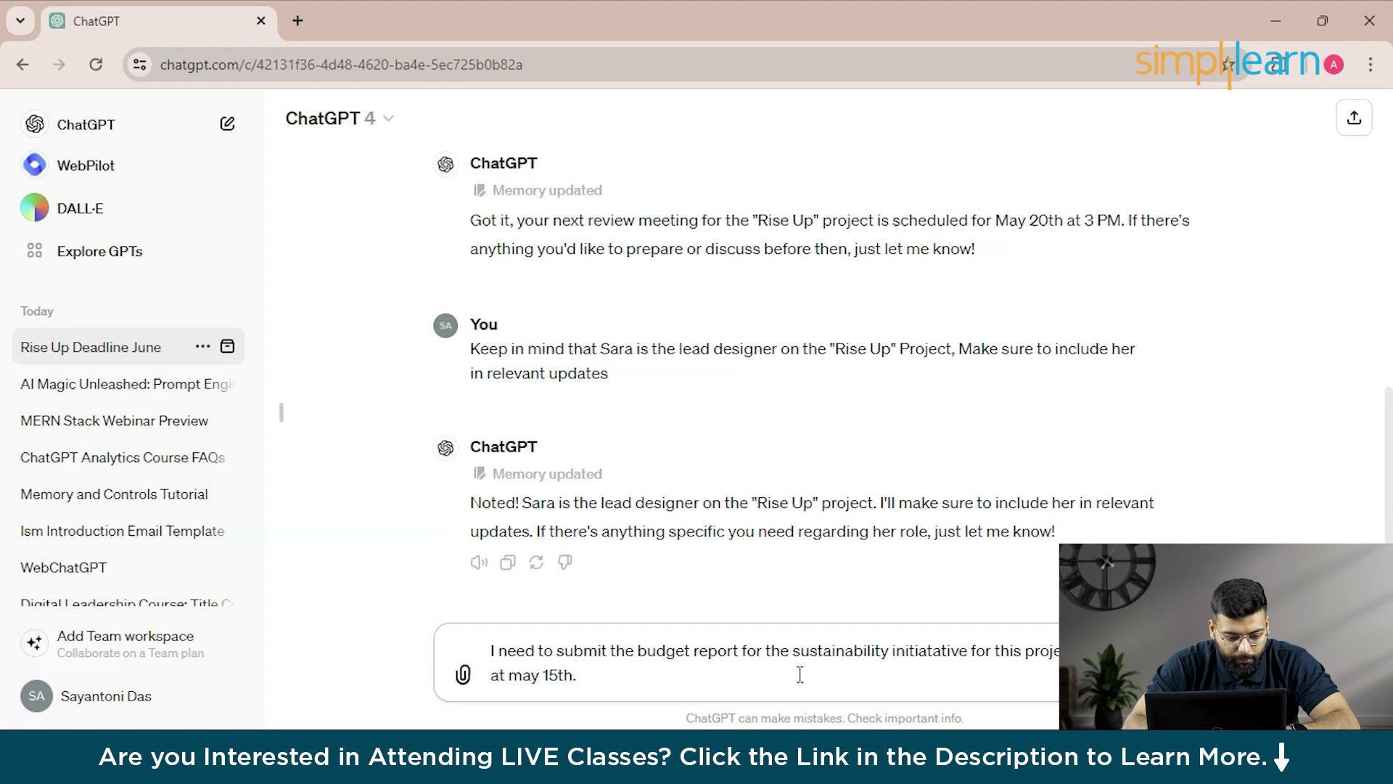
pyautogui.write(' We should discuss this in the upcoming chats')
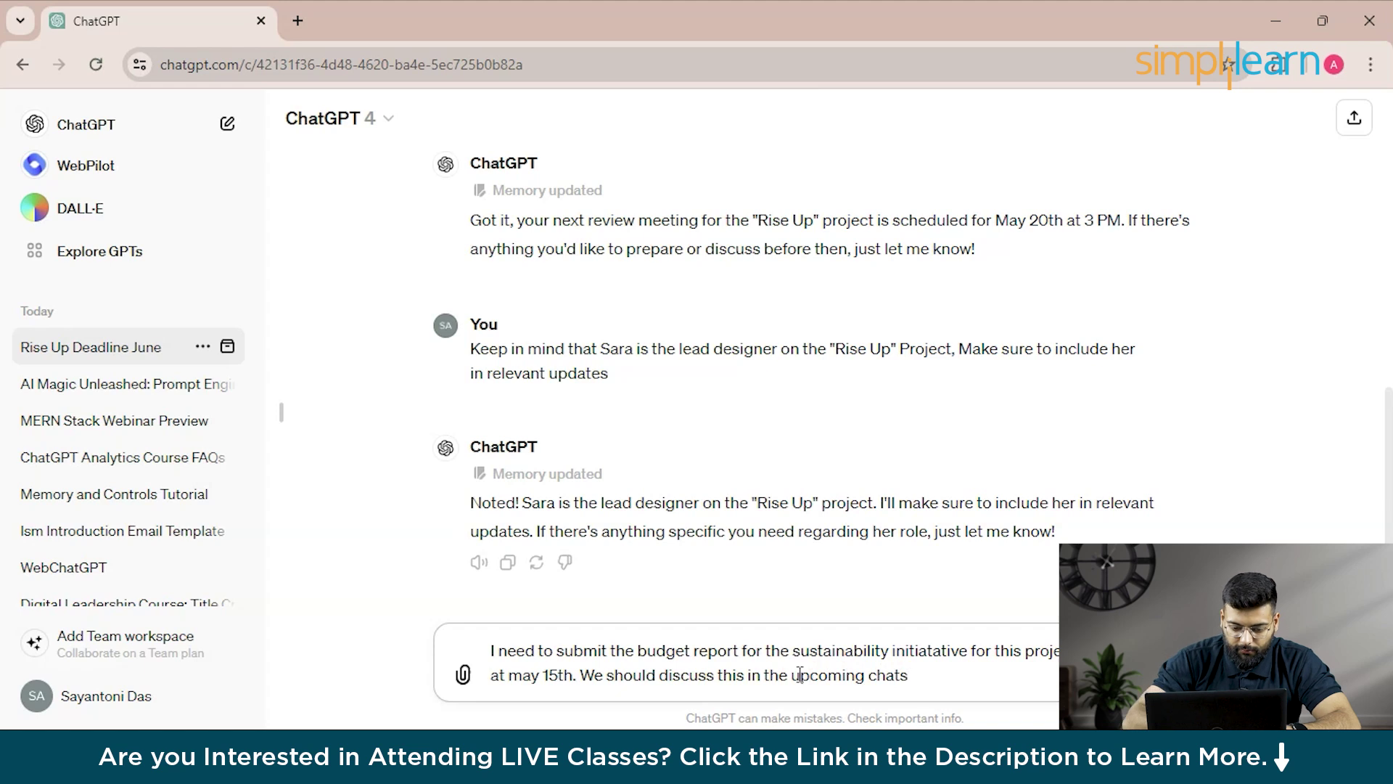
pyautogui.press('Return')
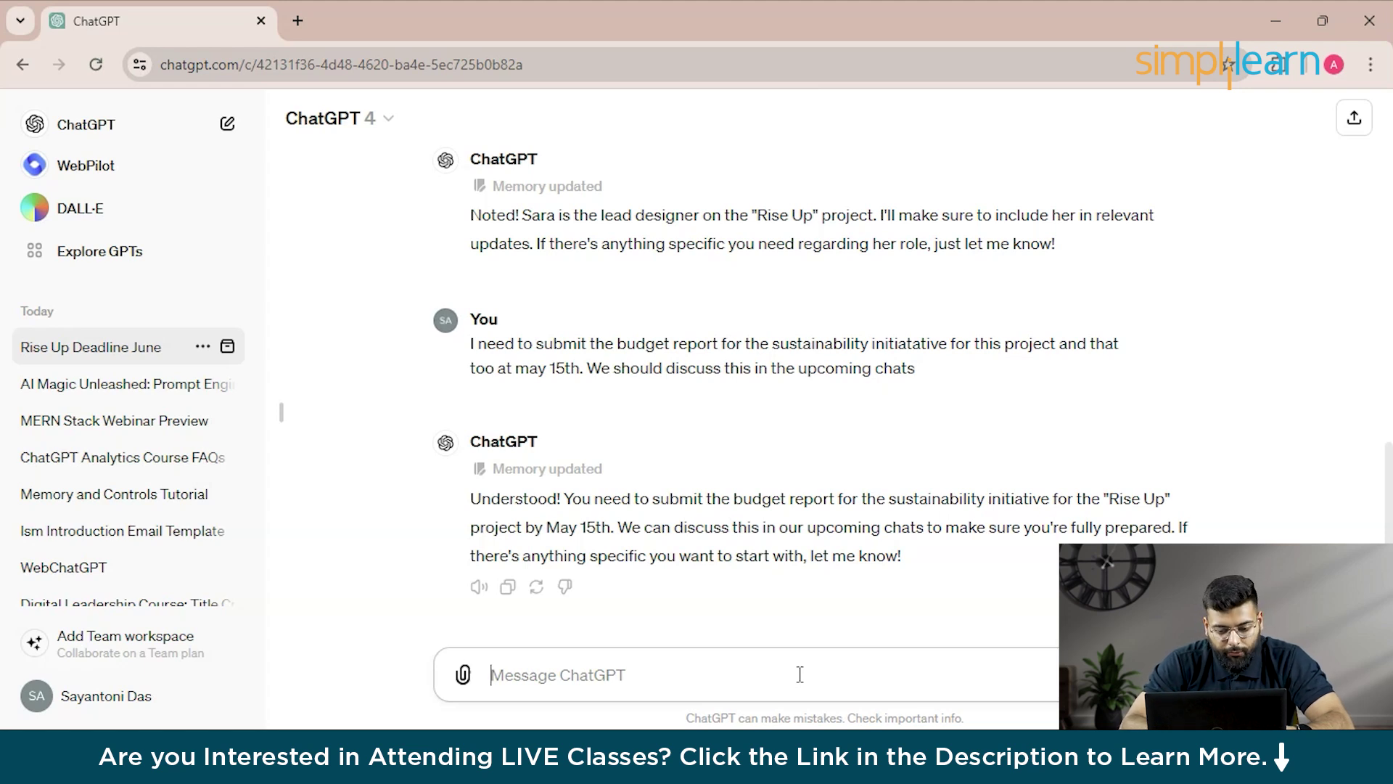
# Step: Send "So lets start with budget report and have a roadmap to complete it till the deadline" and read through the reply
pyautogui.write('So le')
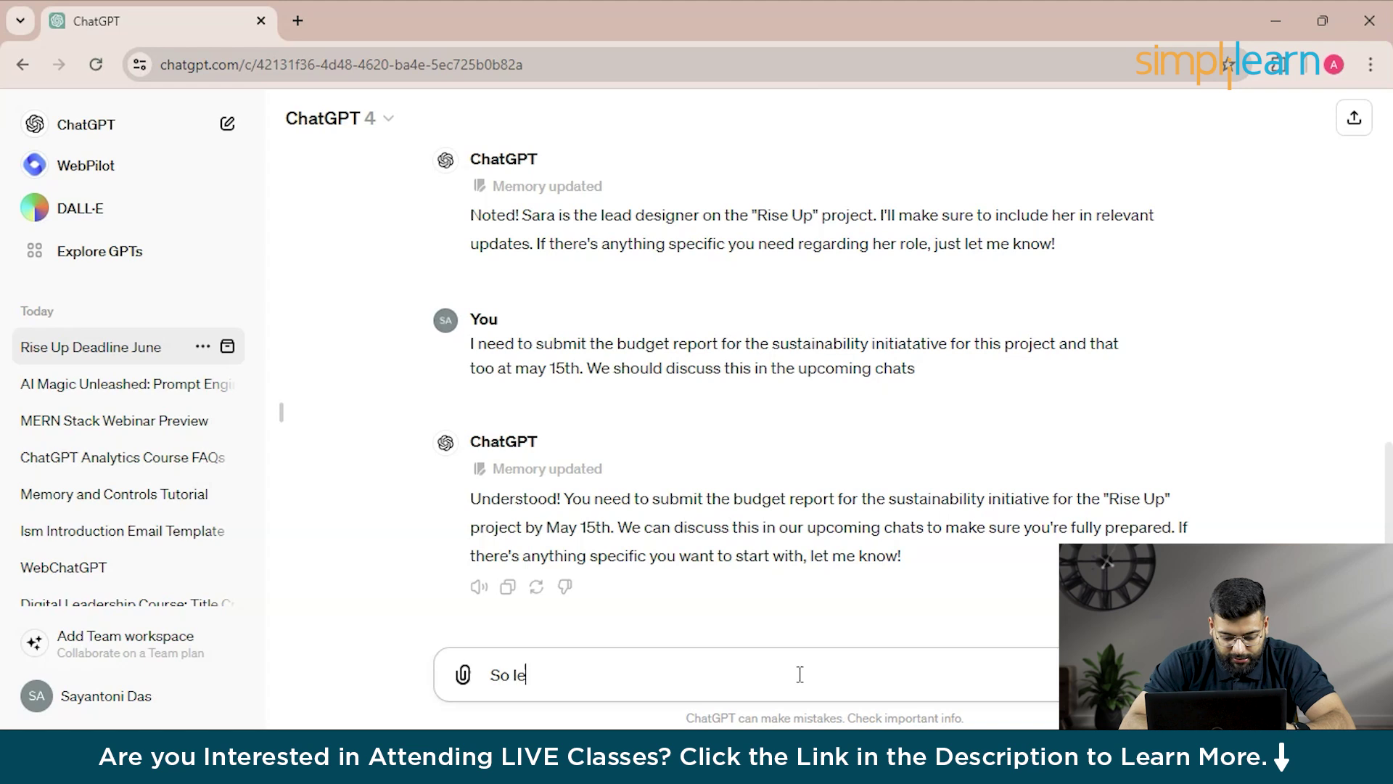
pyautogui.write('ts start with')
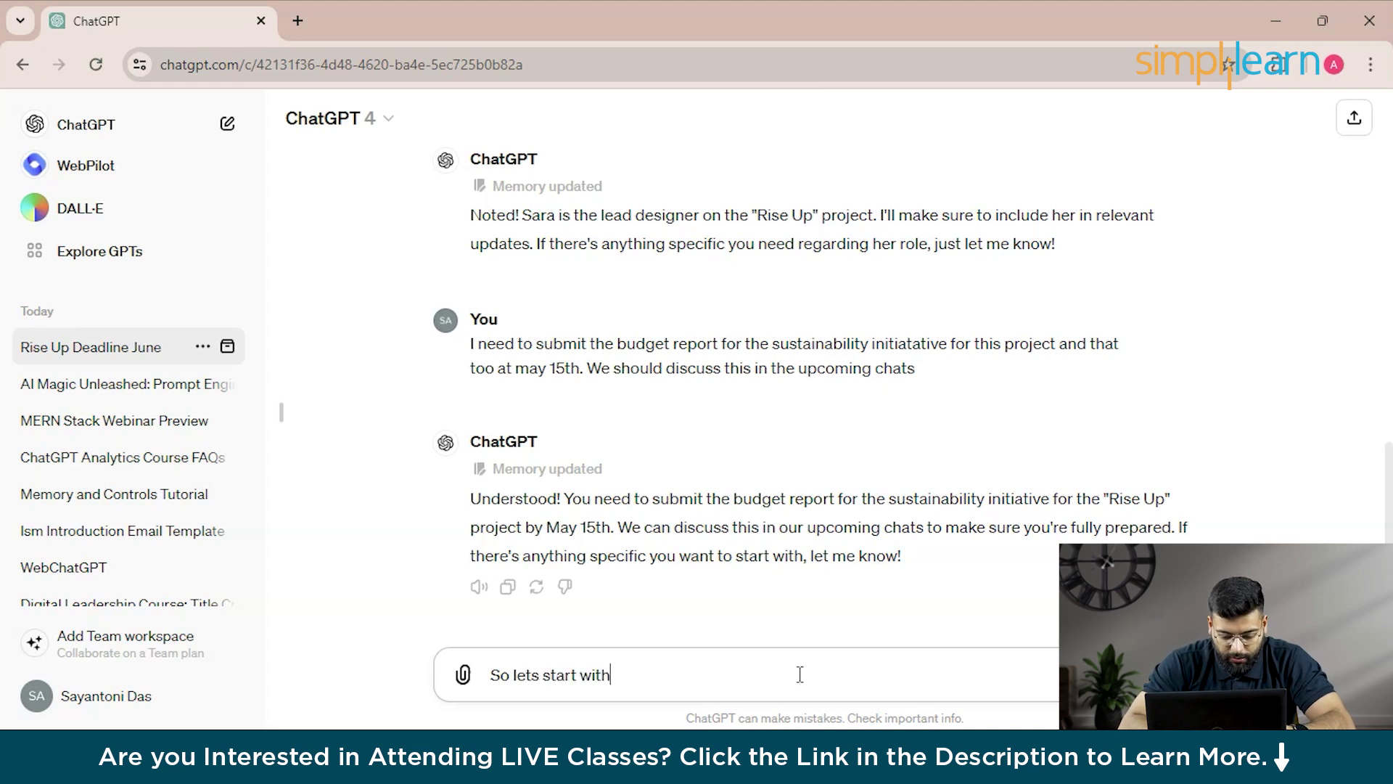
pyautogui.write(' budget ')
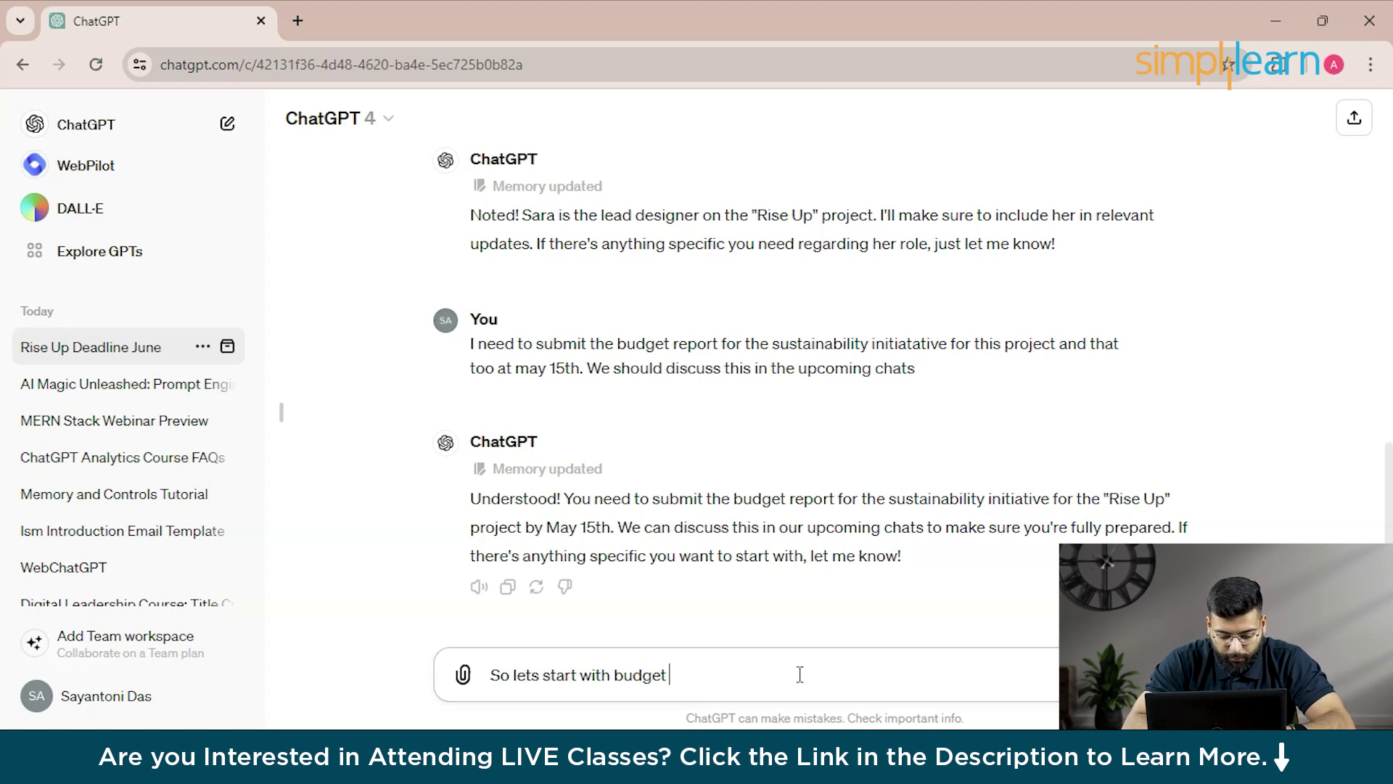
pyautogui.write('report an')
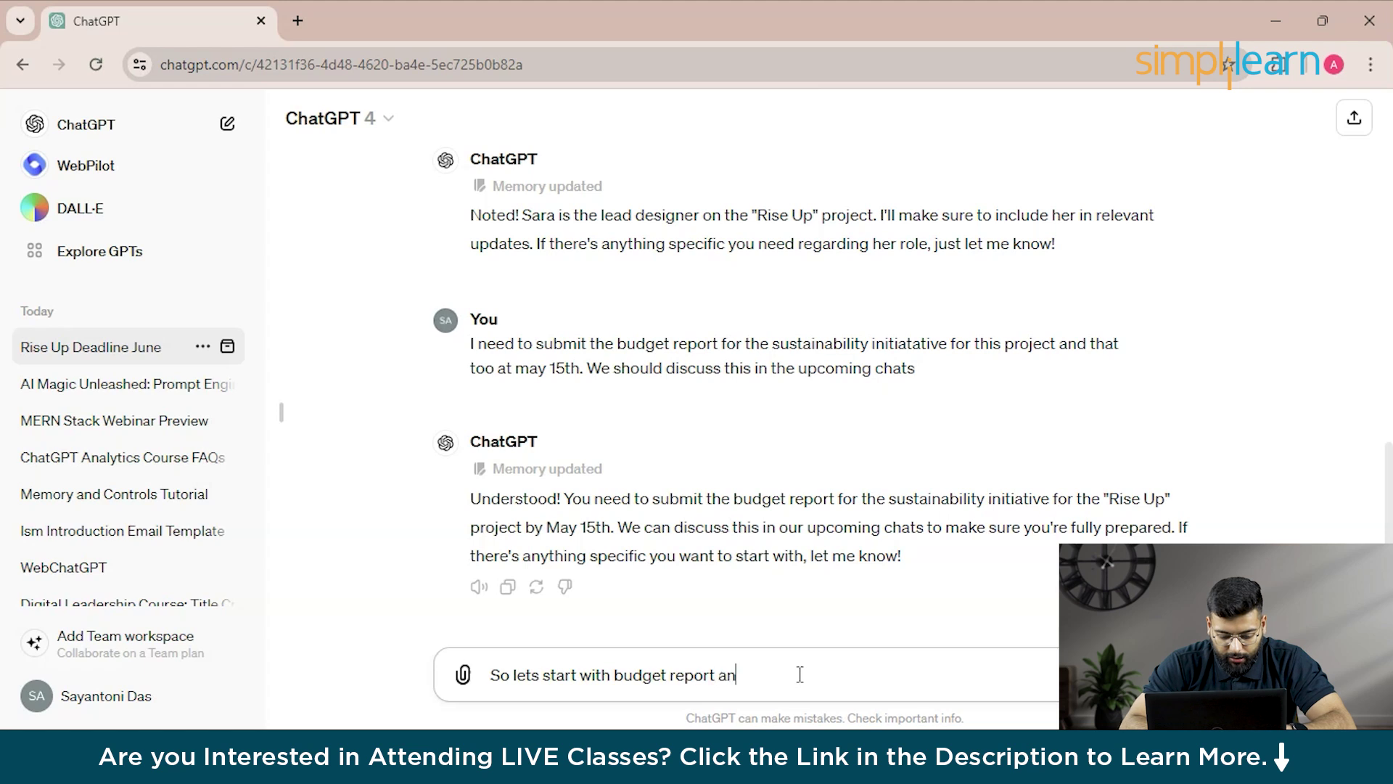
pyautogui.write('d have ')
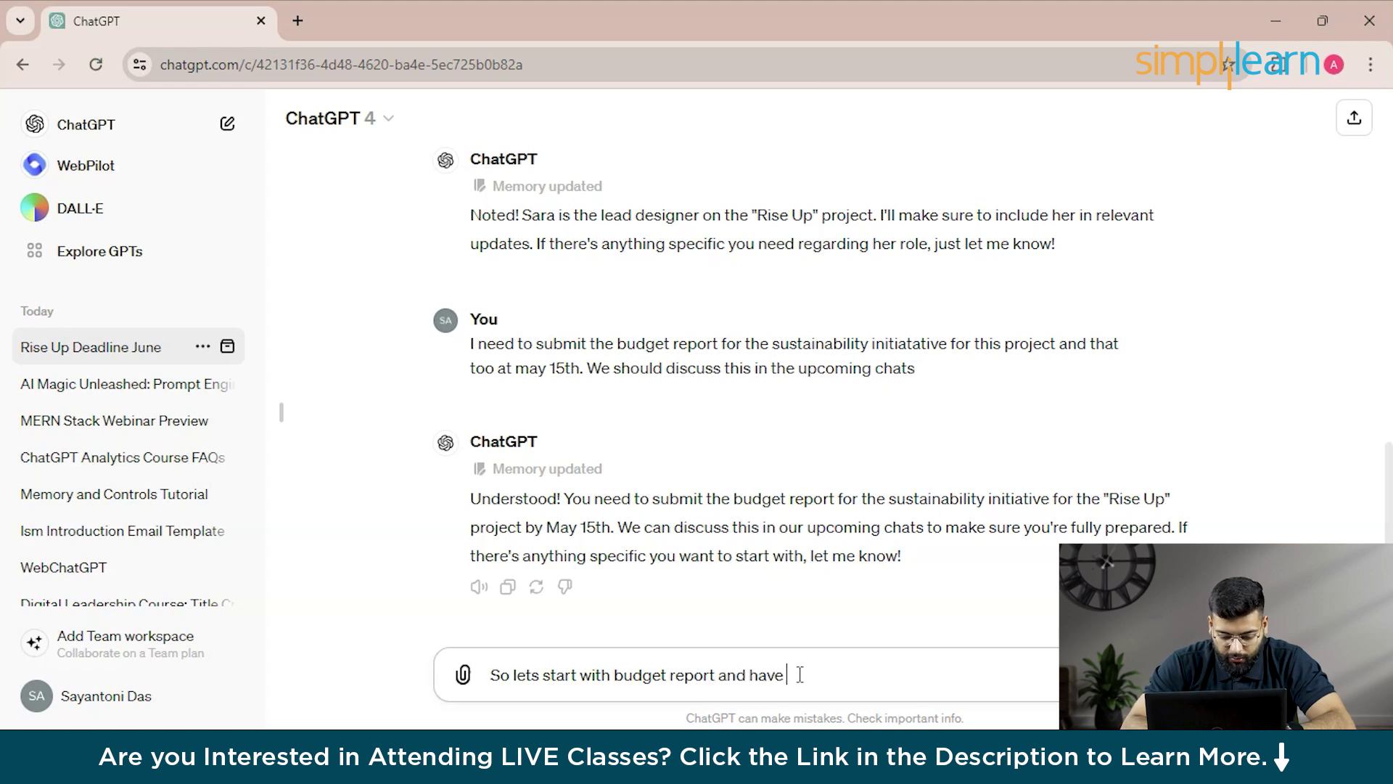
pyautogui.write('a roadmap ')
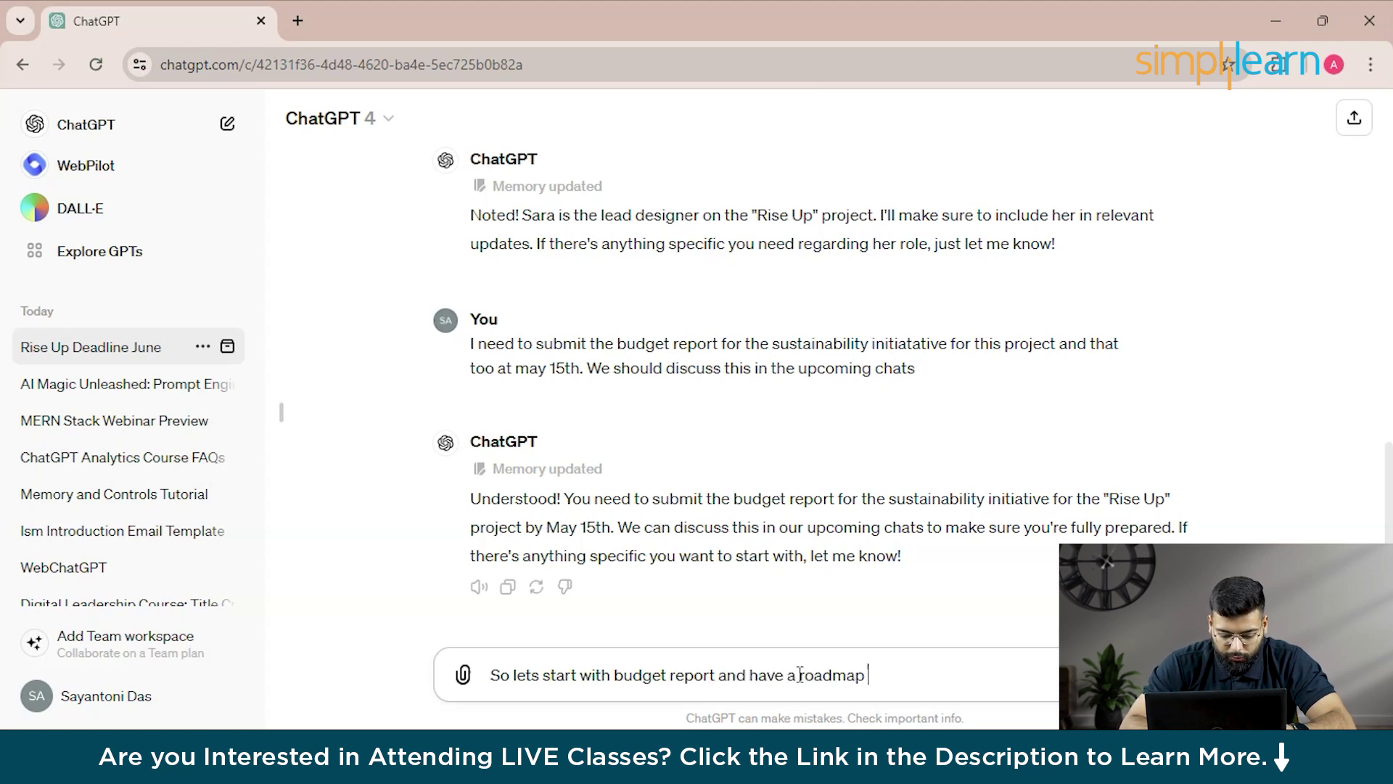
pyautogui.write('to complete i')
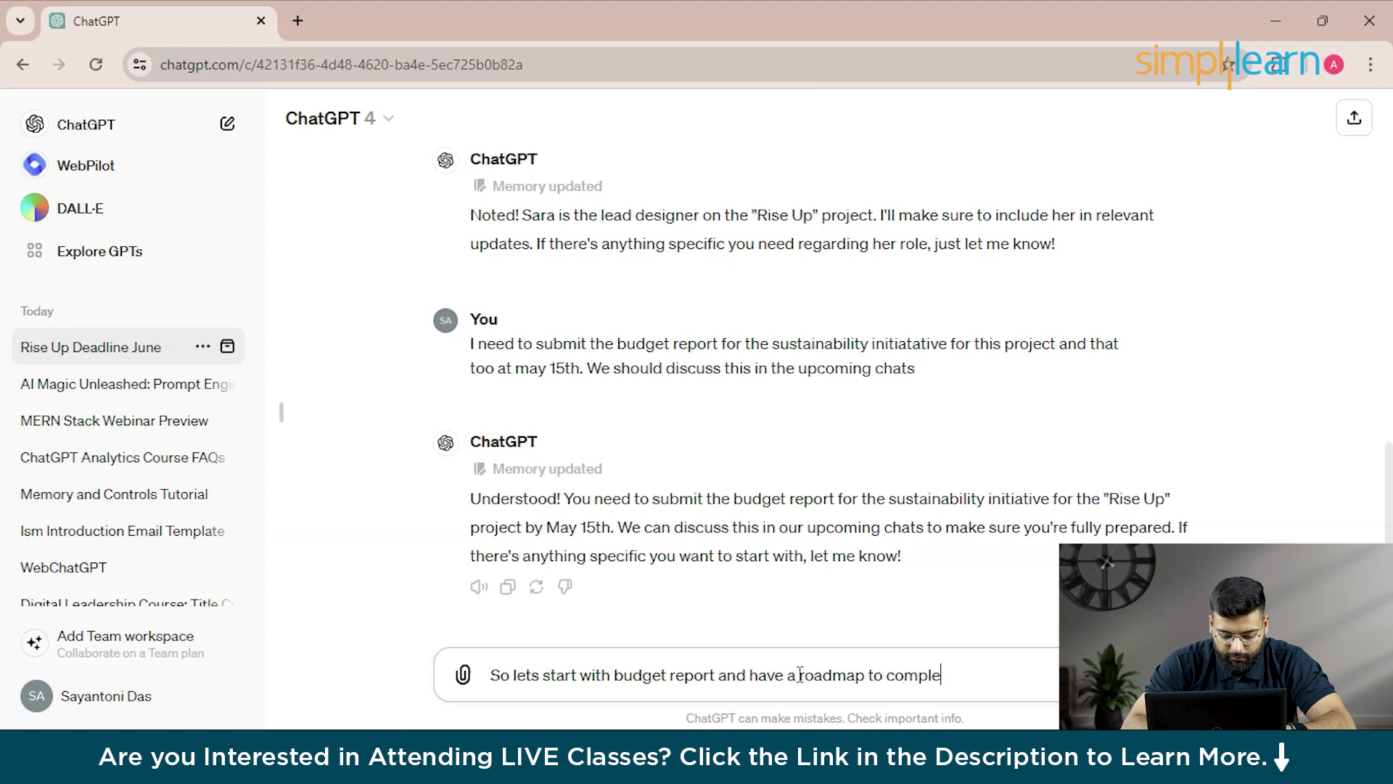
pyautogui.write('il')
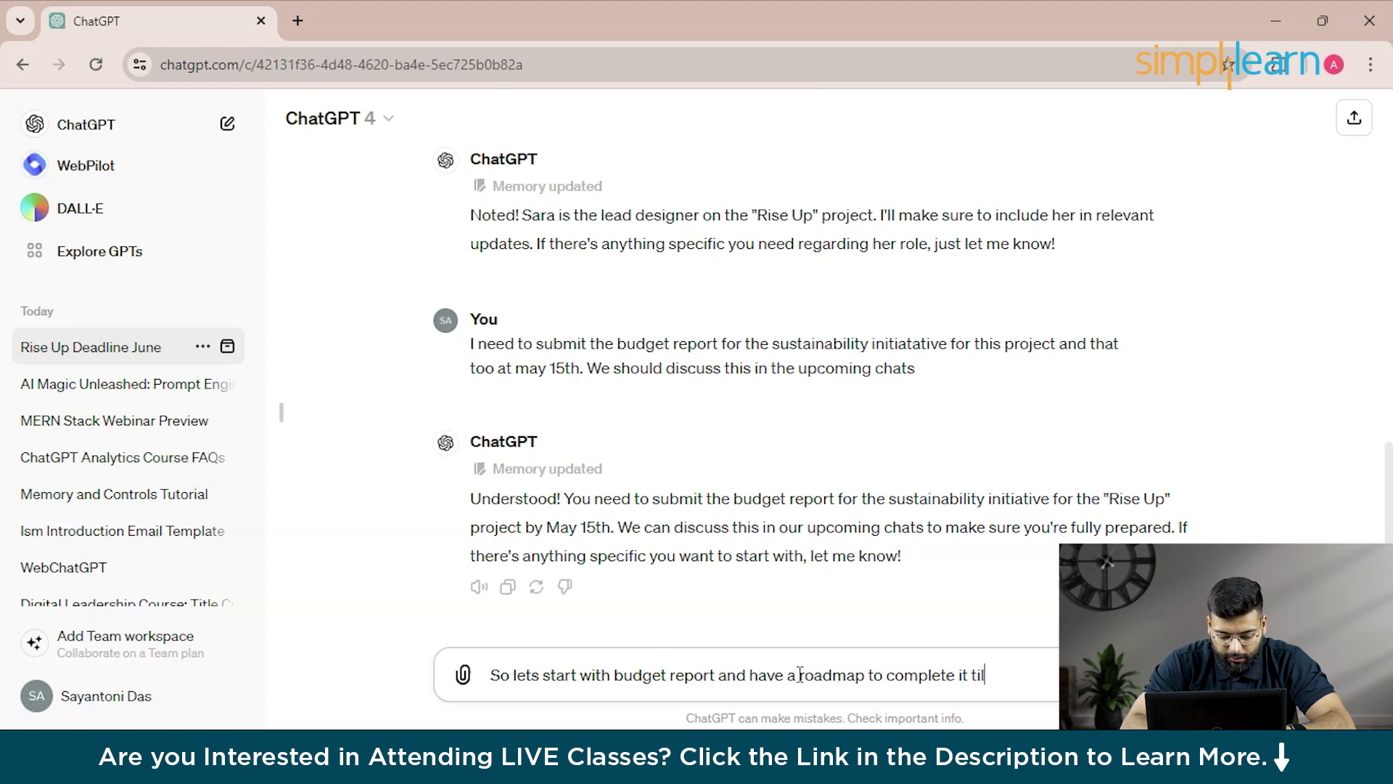
pyautogui.write('l the deadl')
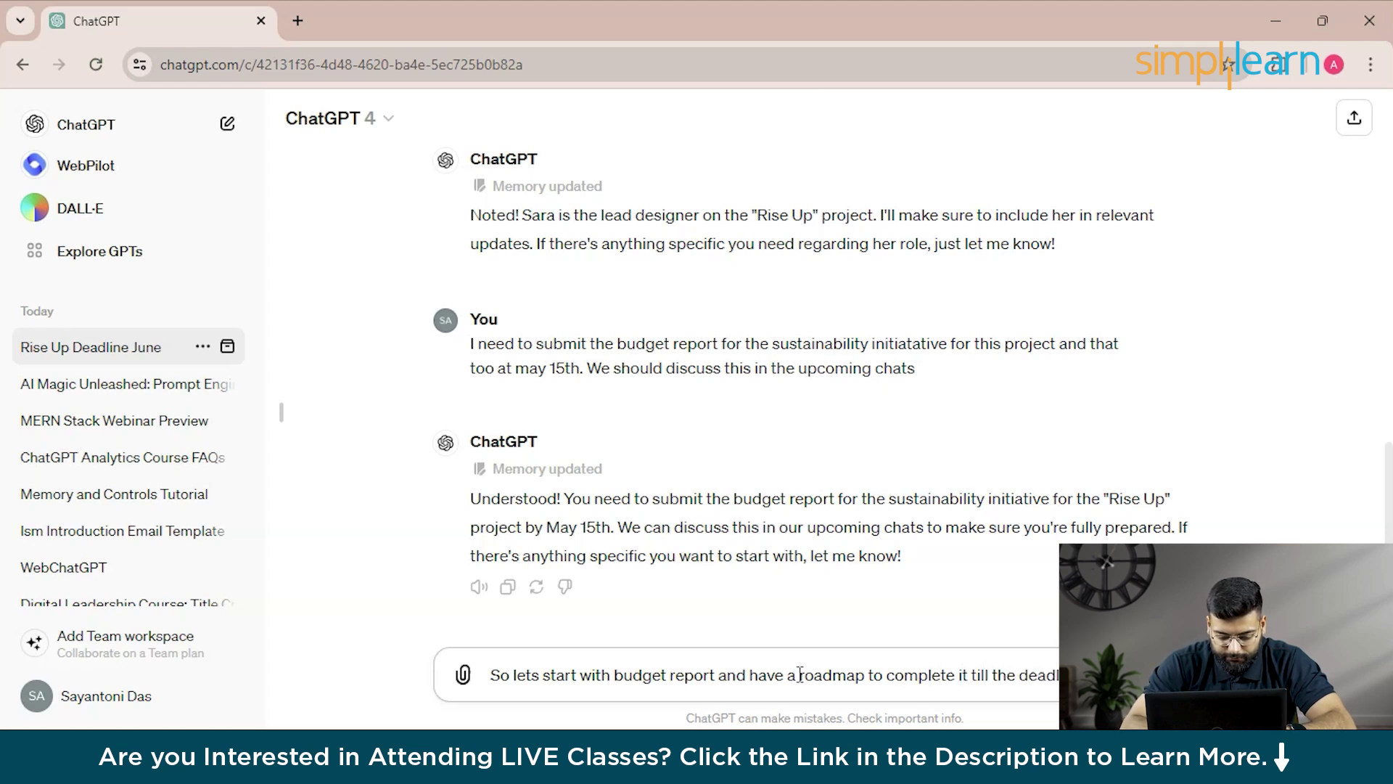
pyautogui.press('Return')
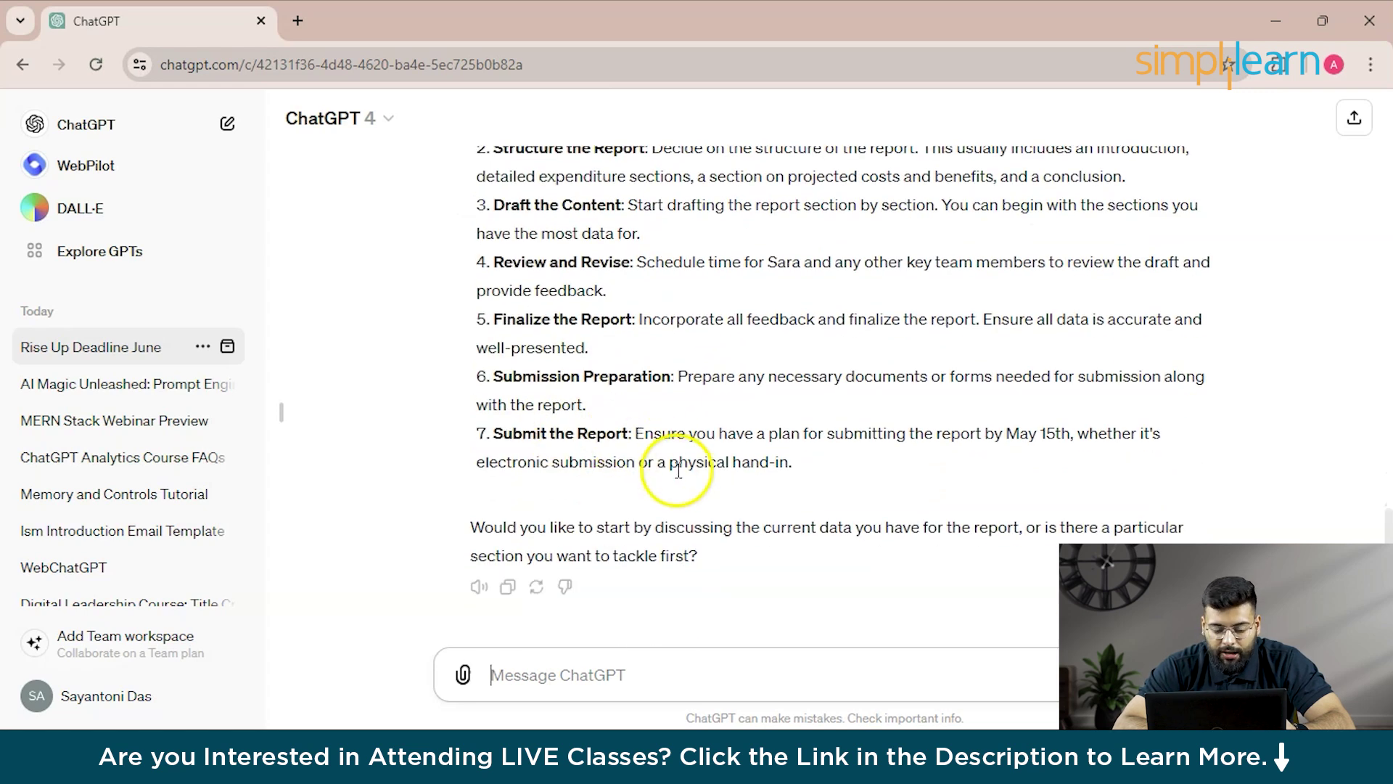
pyautogui.scroll(4, 589, 495)
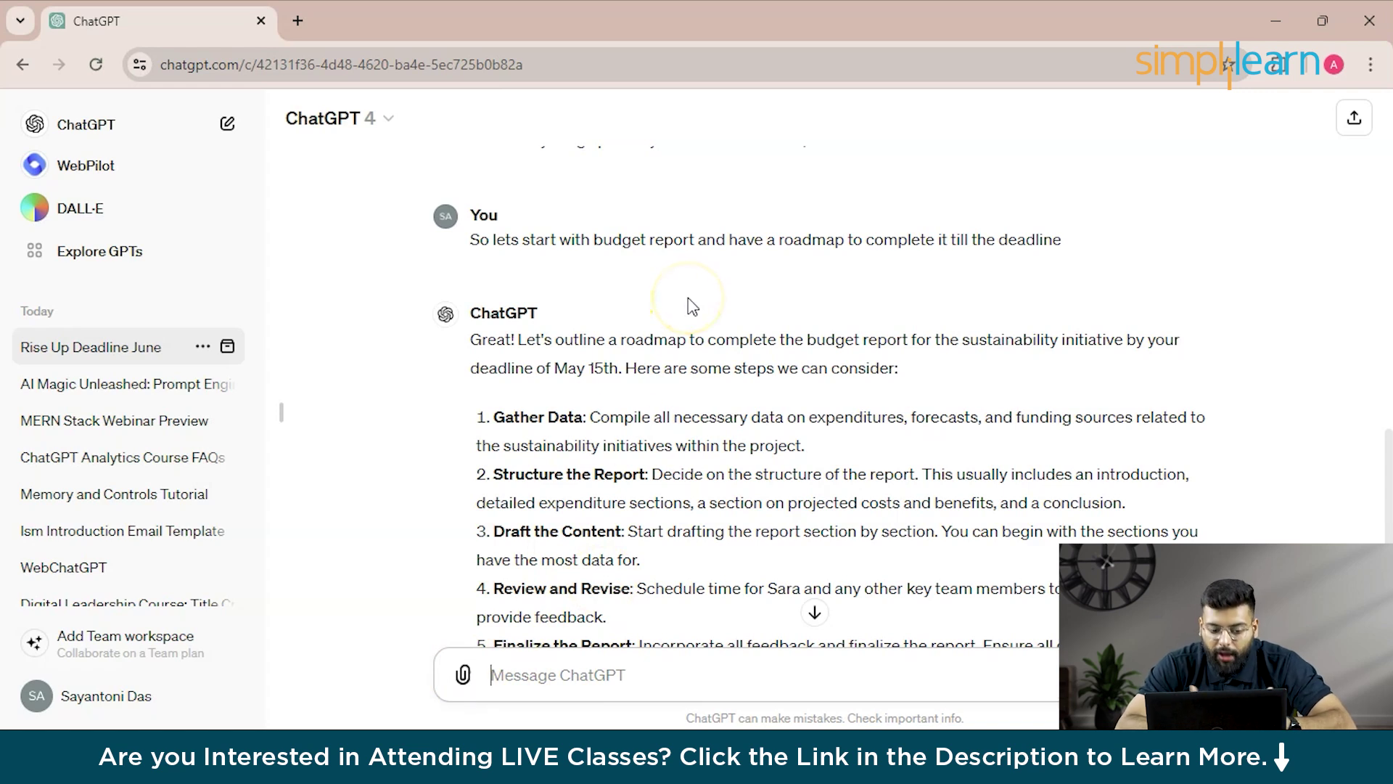
pyautogui.scroll(-1, 709, 446)
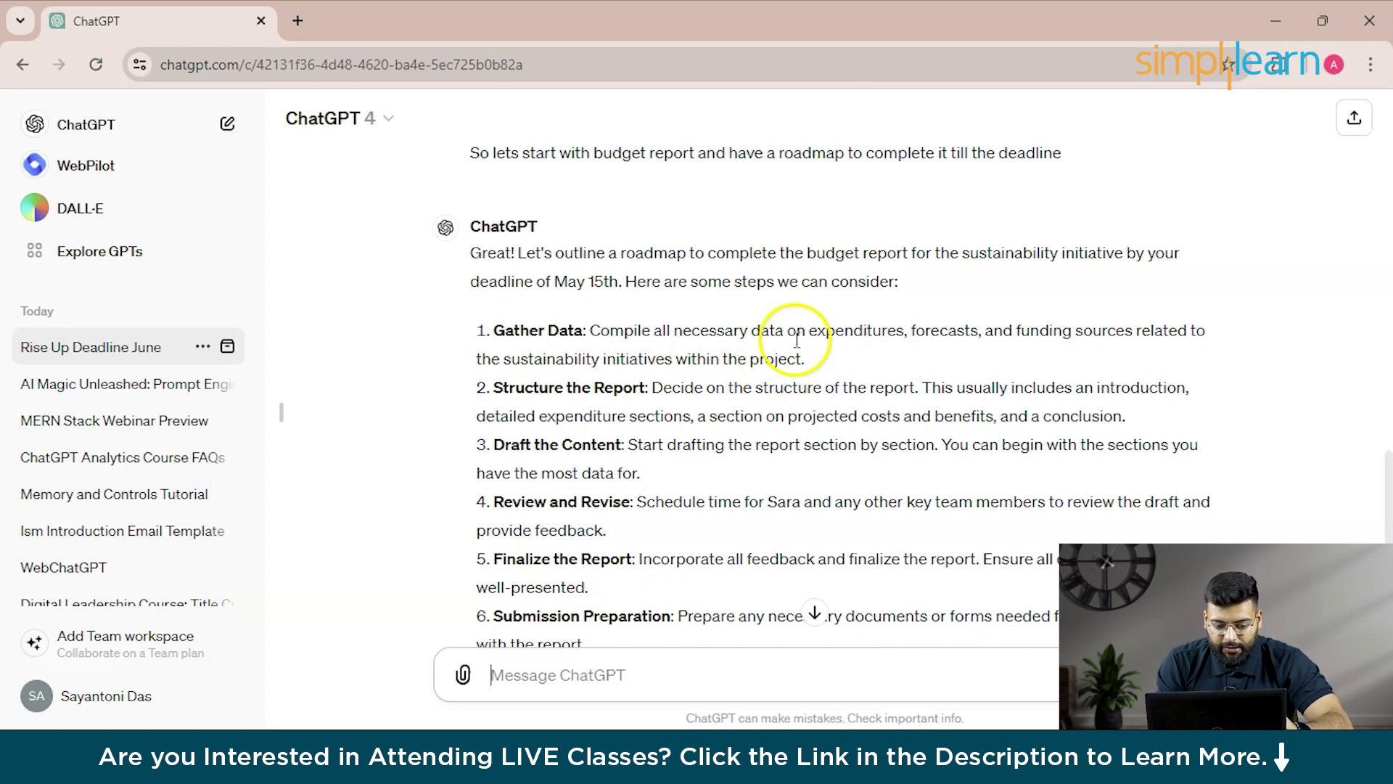
# Step: Begin a new chat and start its message with "I want tsome healthy receipes, as i have started working out."
pyautogui.click(580, 690)
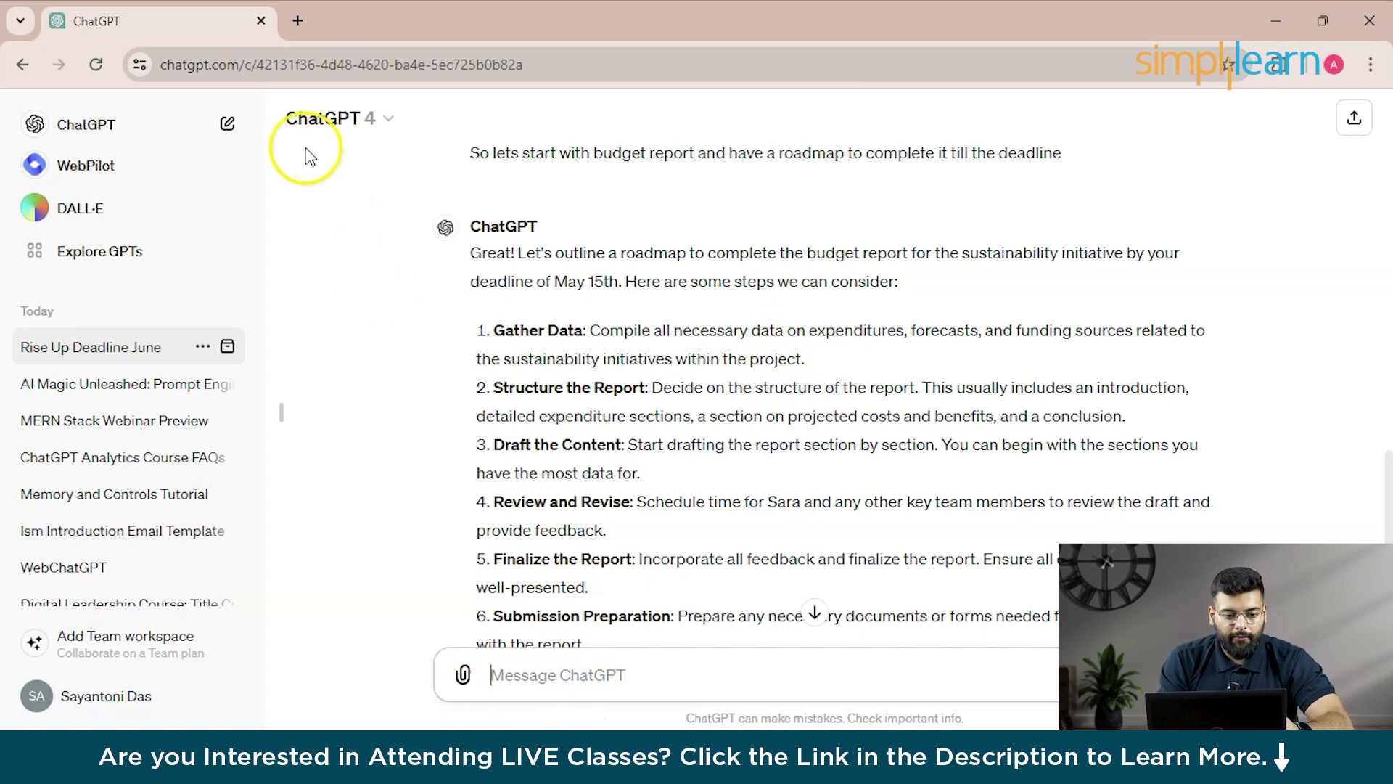
pyautogui.click(225, 129)
pyautogui.click(591, 673)
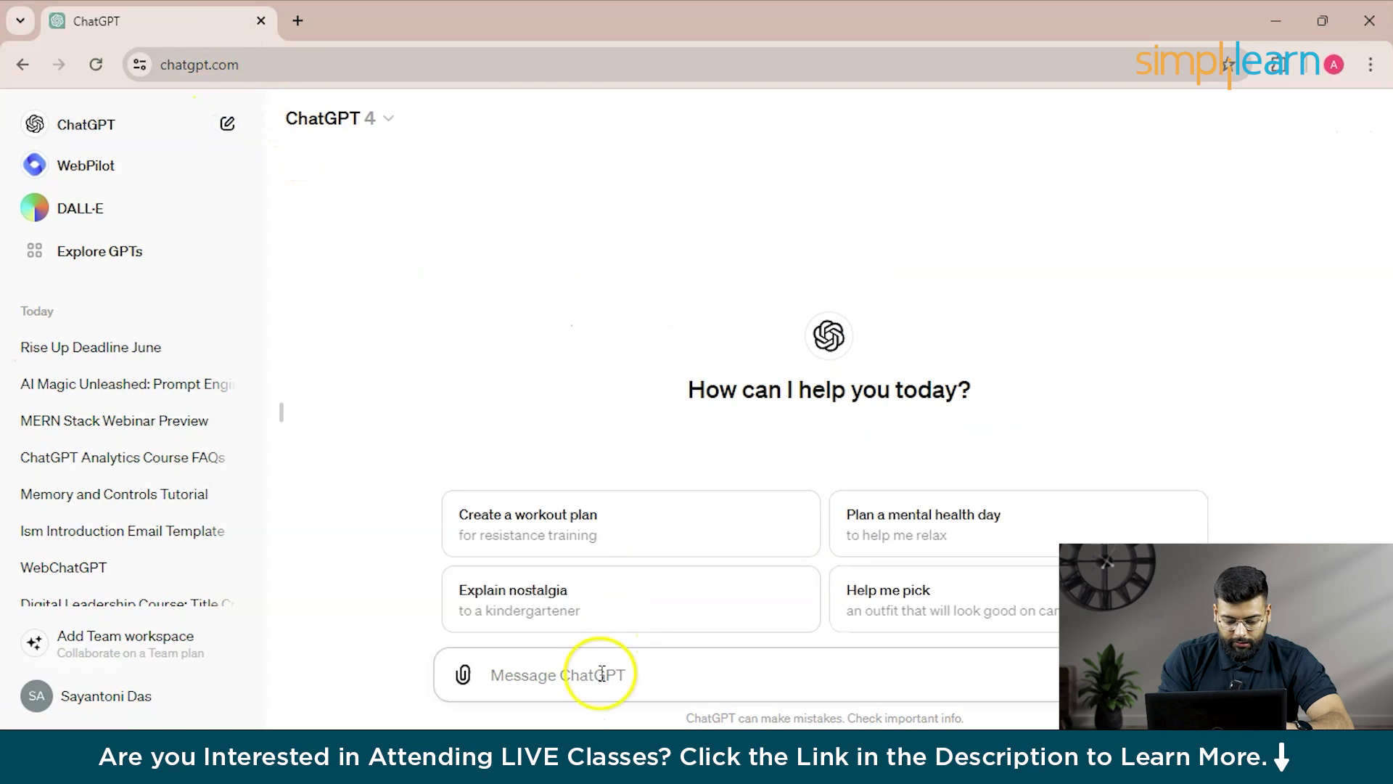
pyautogui.write('I wa')
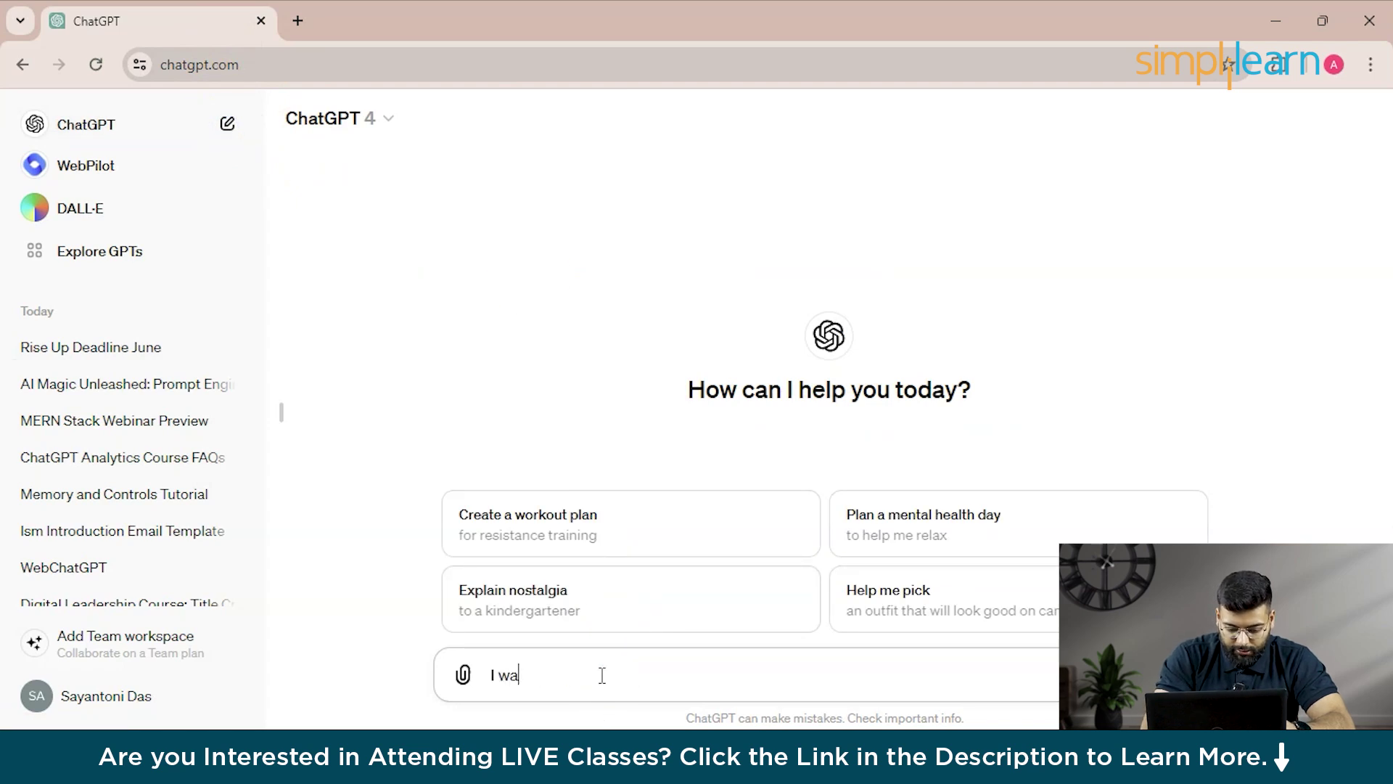
pyautogui.write('nt tsome healthy receip')
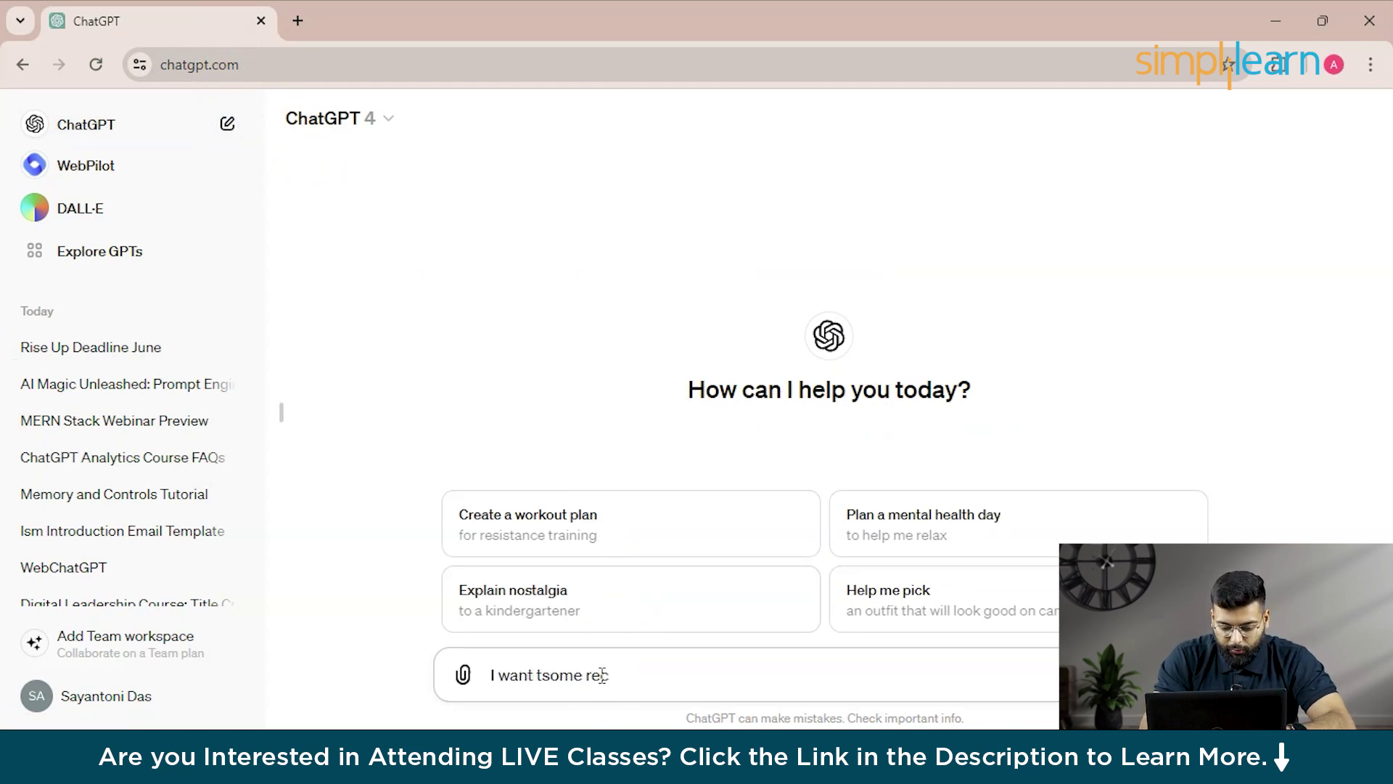
pyautogui.write('es')
pyautogui.hotkey('ctrl', 'Left')
pyautogui.write('healthy')
pyautogui.press('End')
pyautogui.press('BackSpace')
pyautogui.write(', as i have started working out. And r')
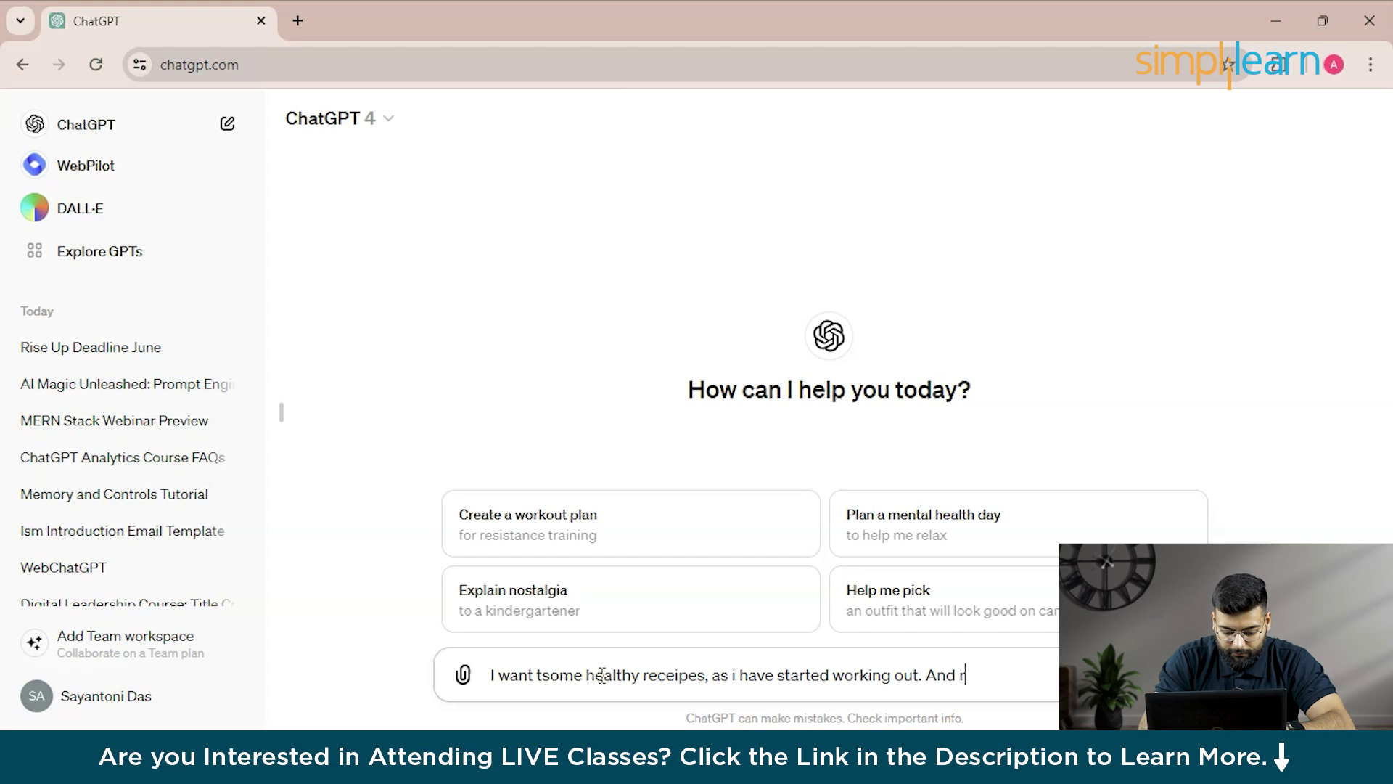
# Step: Complete the message with "And remember that i am allergic to peanuts" and send it
pyautogui.write('emember tha ')
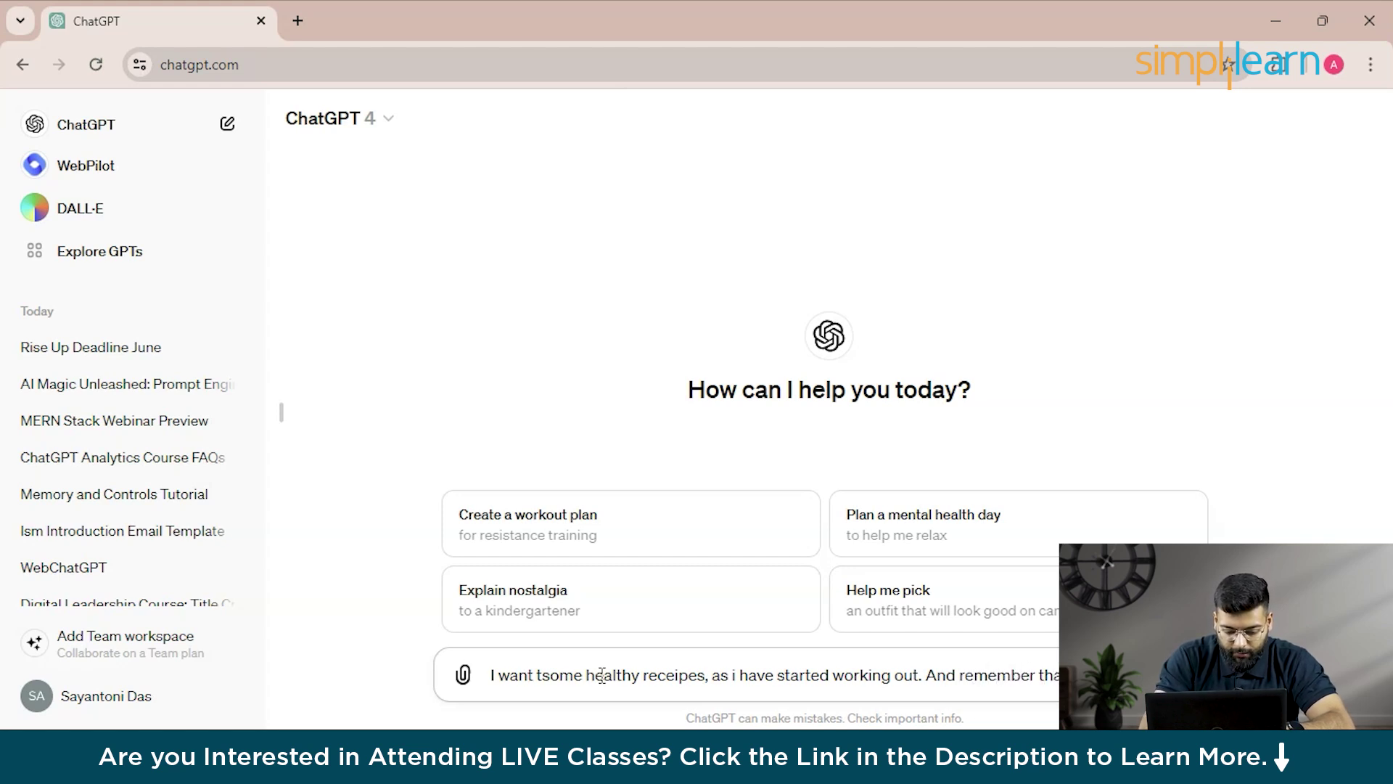
pyautogui.write('to p')
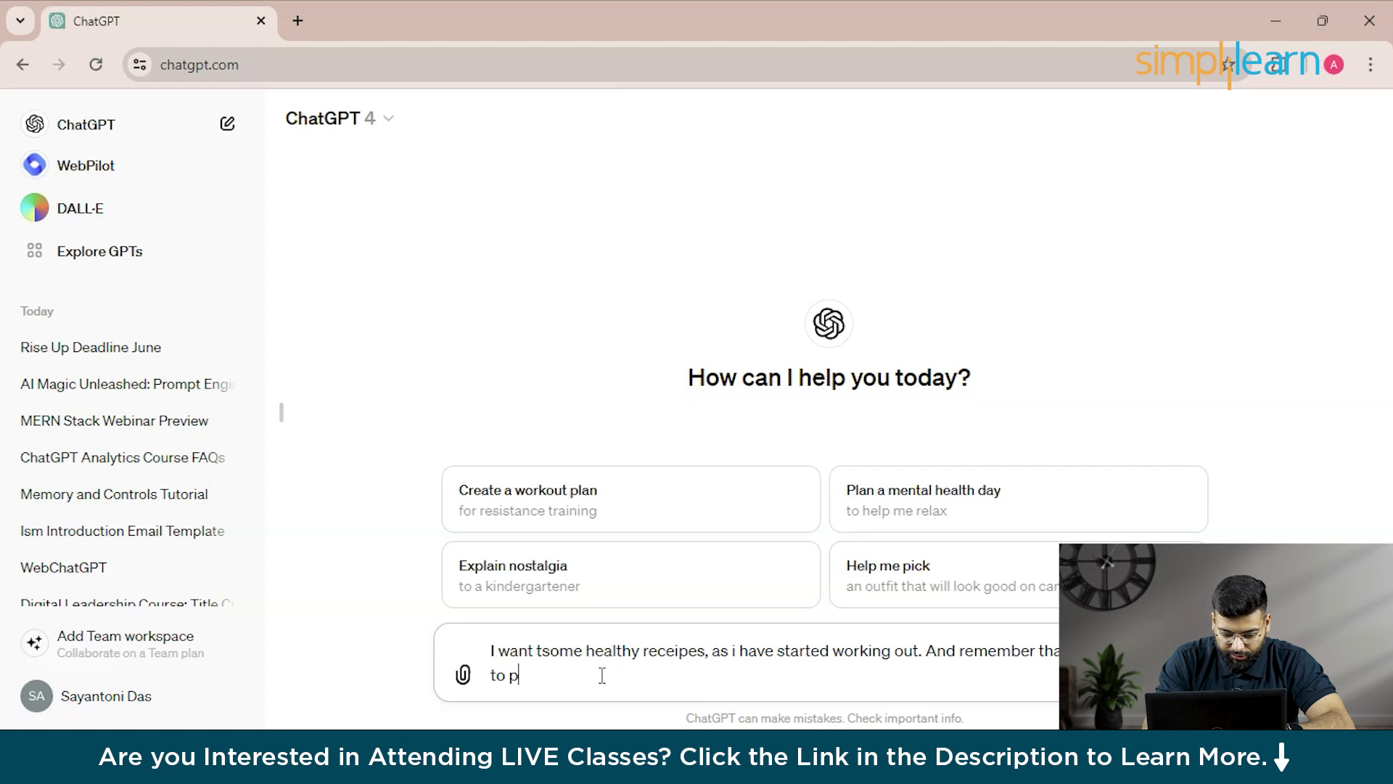
pyautogui.write('eanuts')
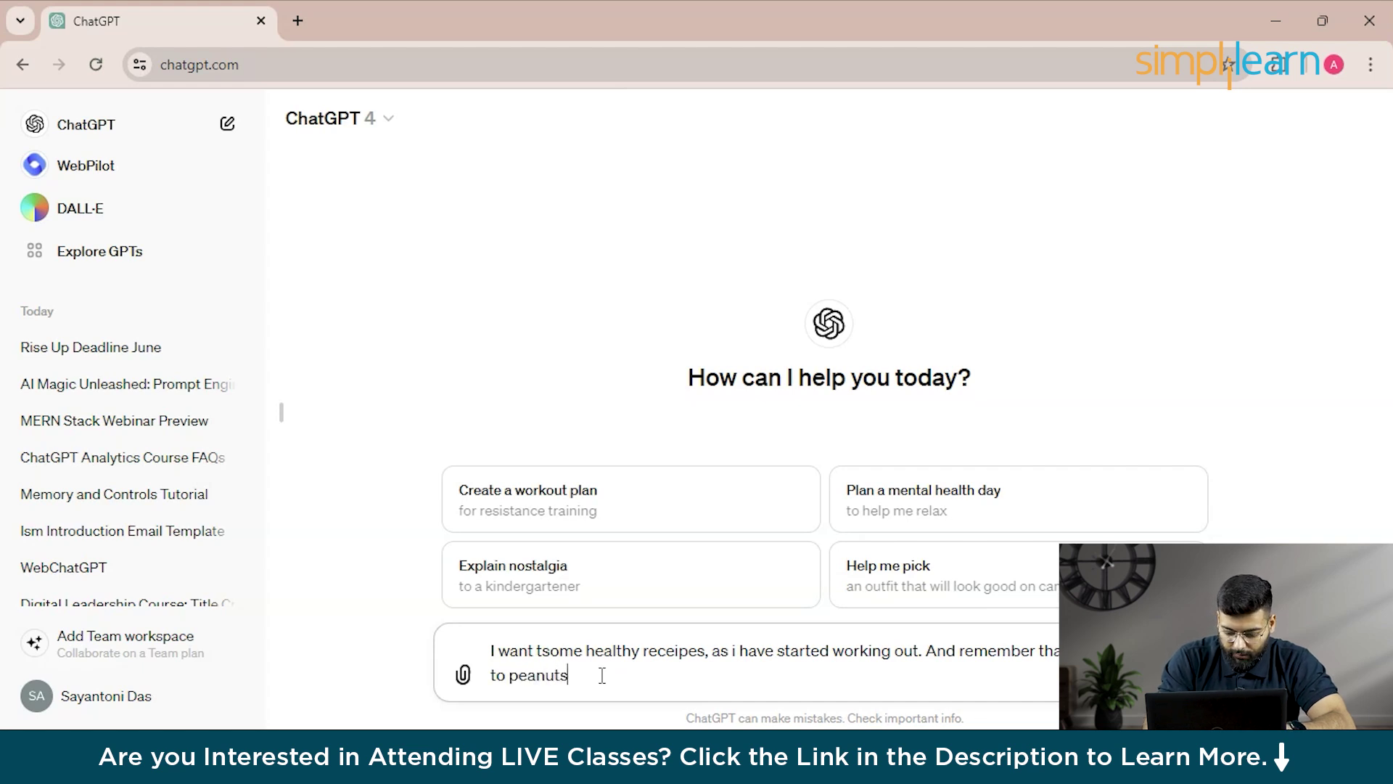
pyautogui.press('Return')
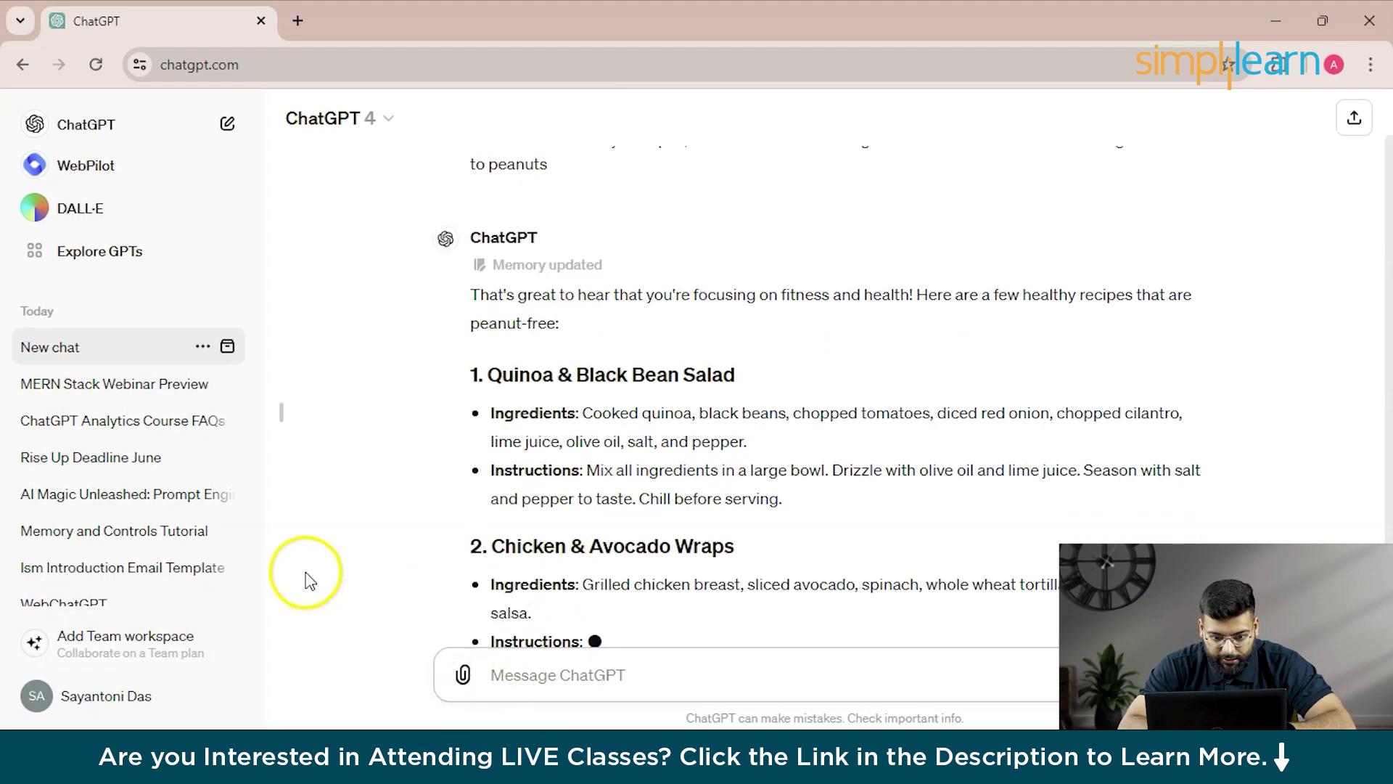
# Step: Read through the recipes in the reply and check that they respect the peanut allergy
pyautogui.scroll(2, 667, 355)
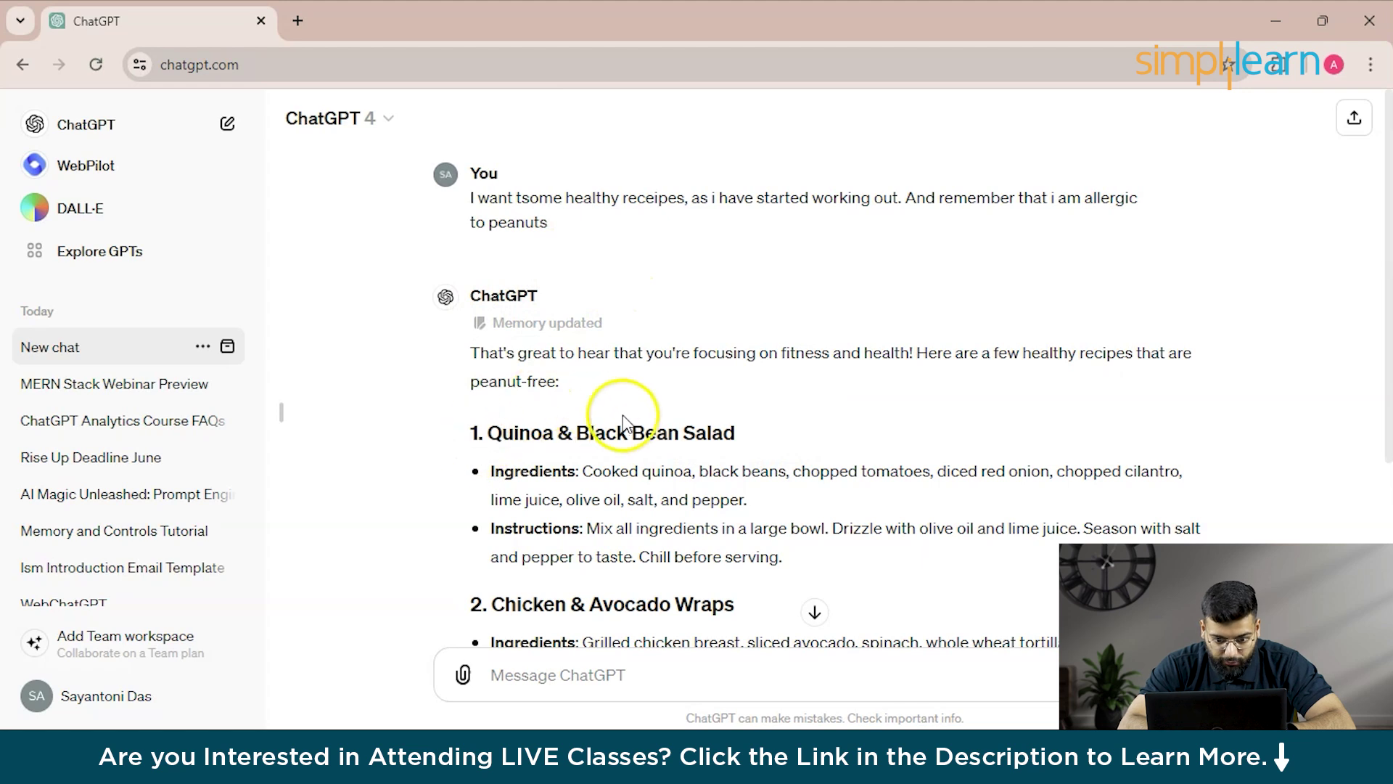
pyautogui.scroll(-2, 917, 367)
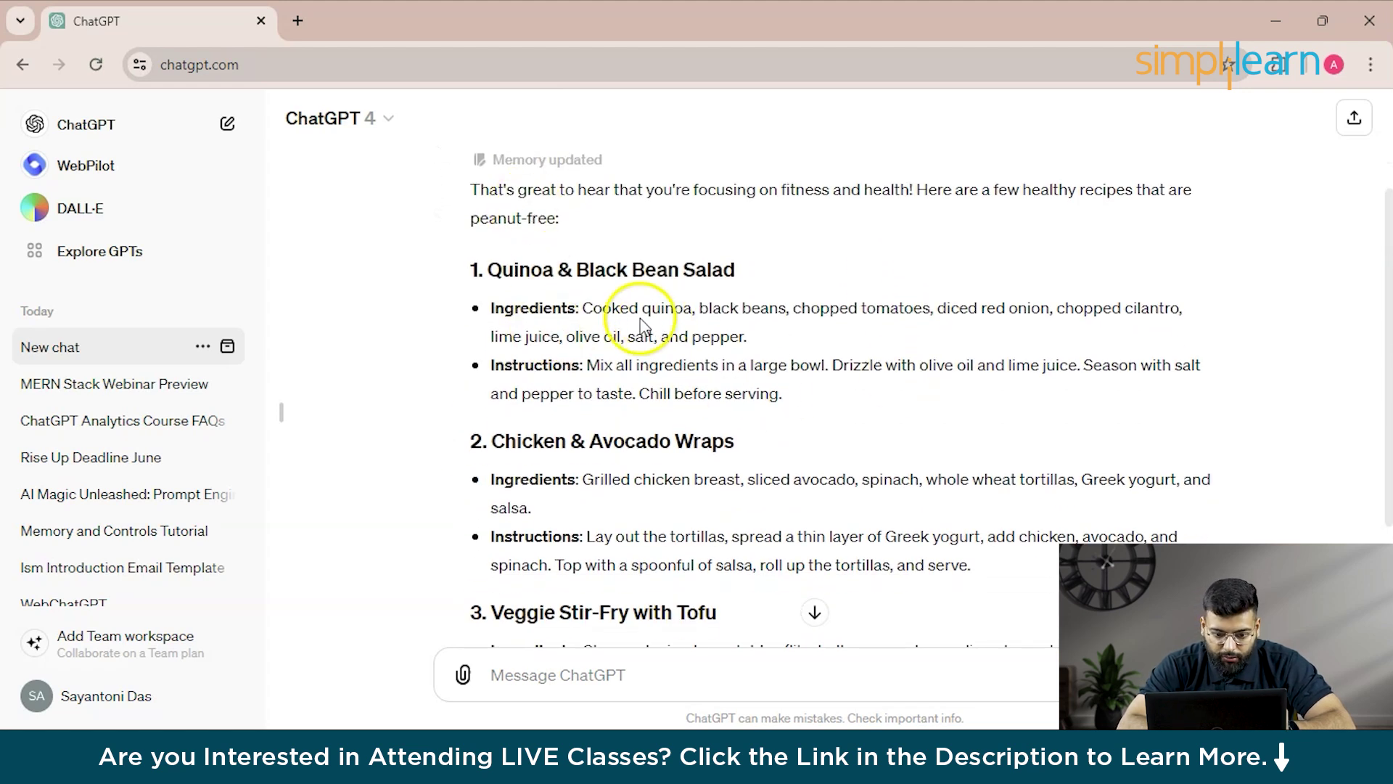
pyautogui.scroll(-1, 682, 294)
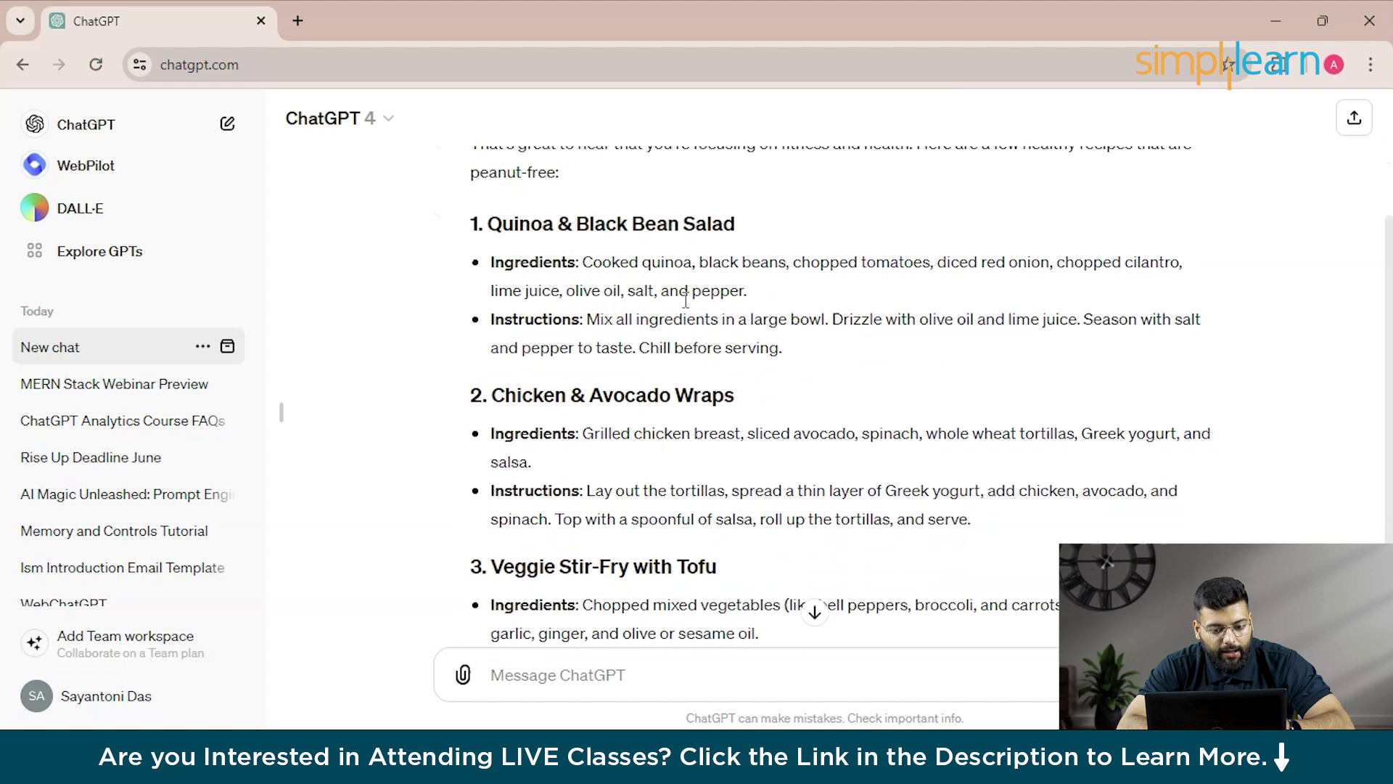
pyautogui.scroll(-2, 686, 299)
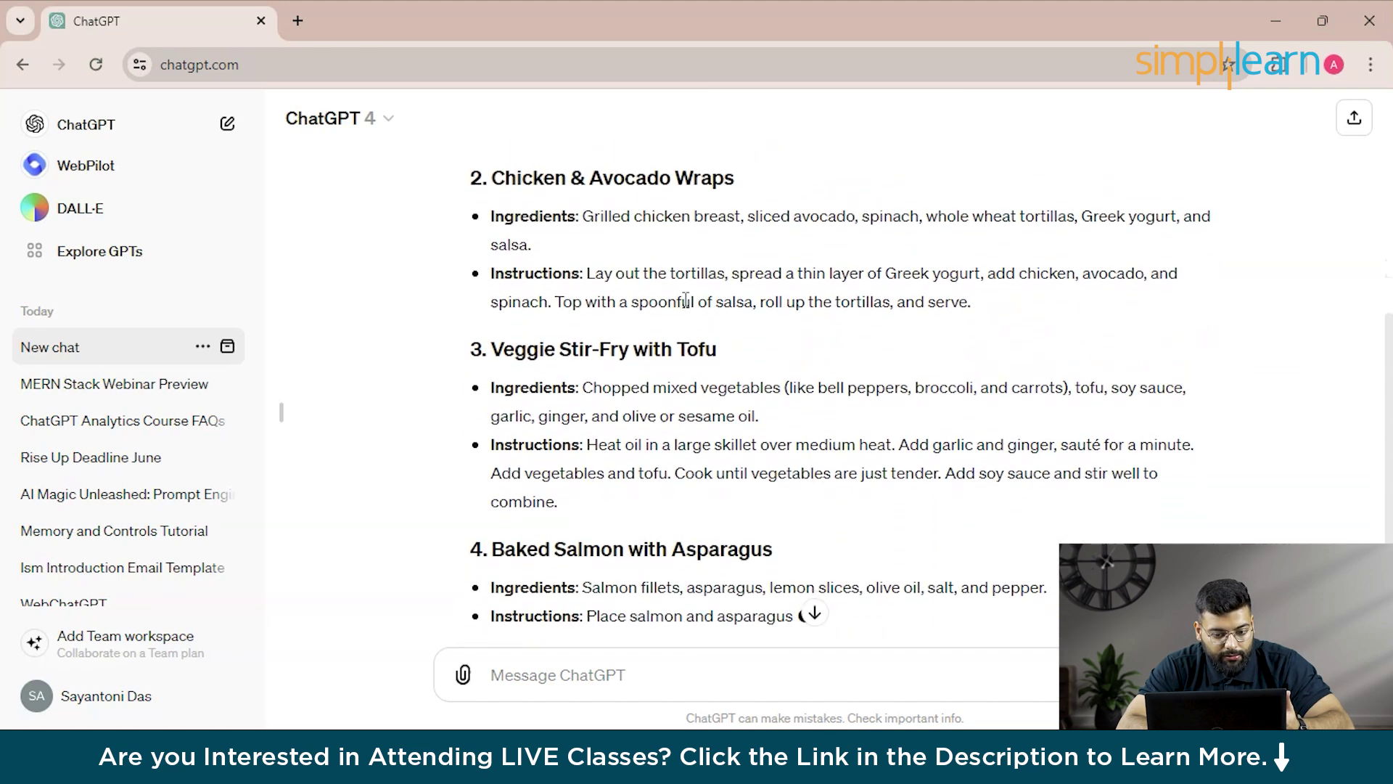
pyautogui.scroll(-1, 686, 299)
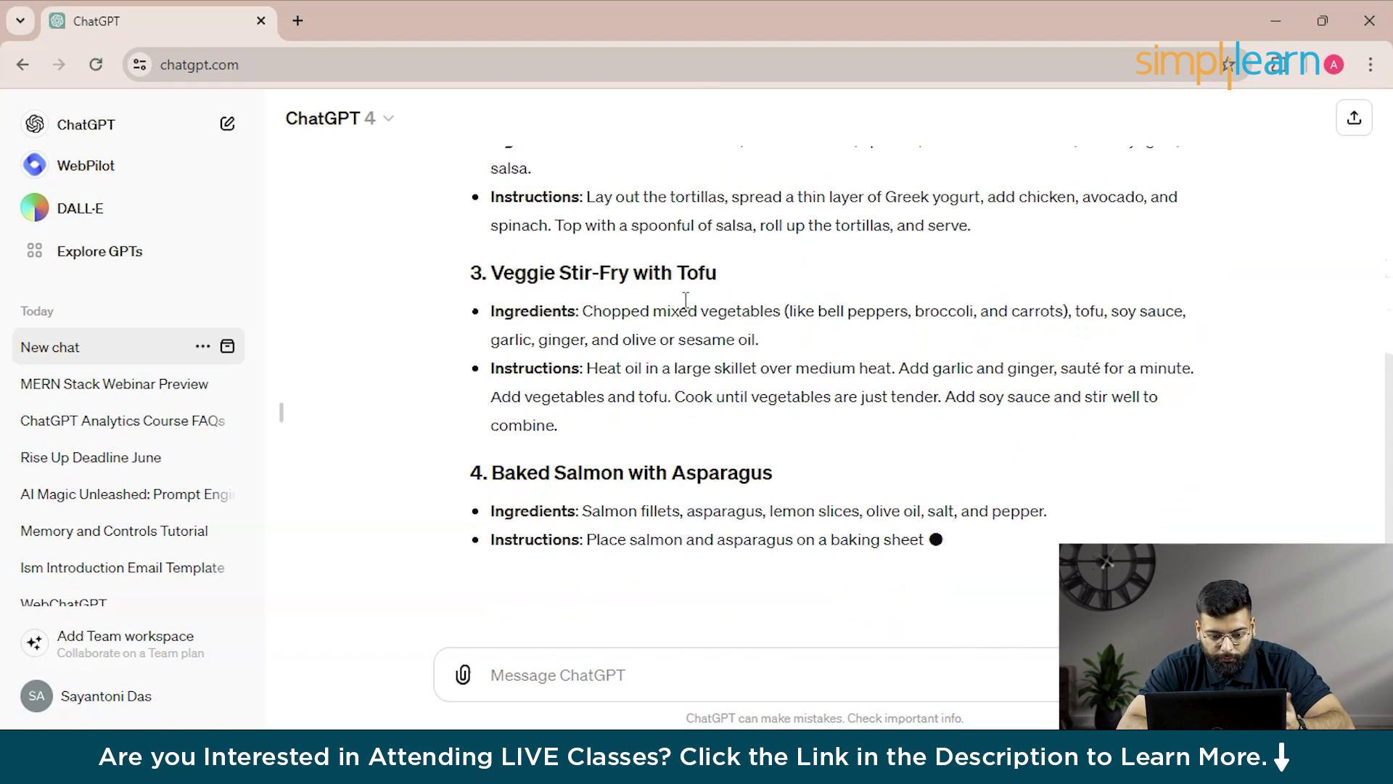
pyautogui.scroll(1, 686, 299)
pyautogui.scroll(-3, 623, 425)
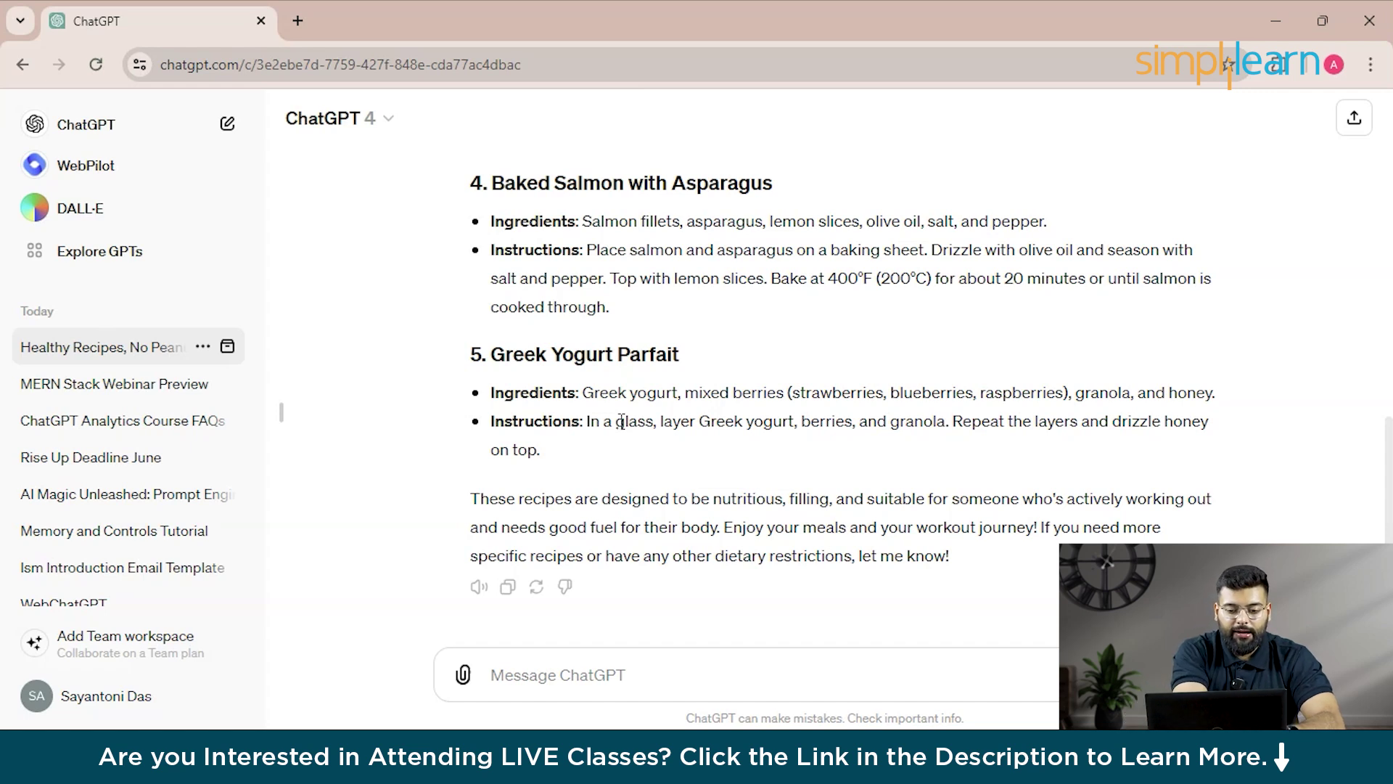
# Step: Review the list of stored memories in the Personalization settings and close the settings
pyautogui.click(135, 256)
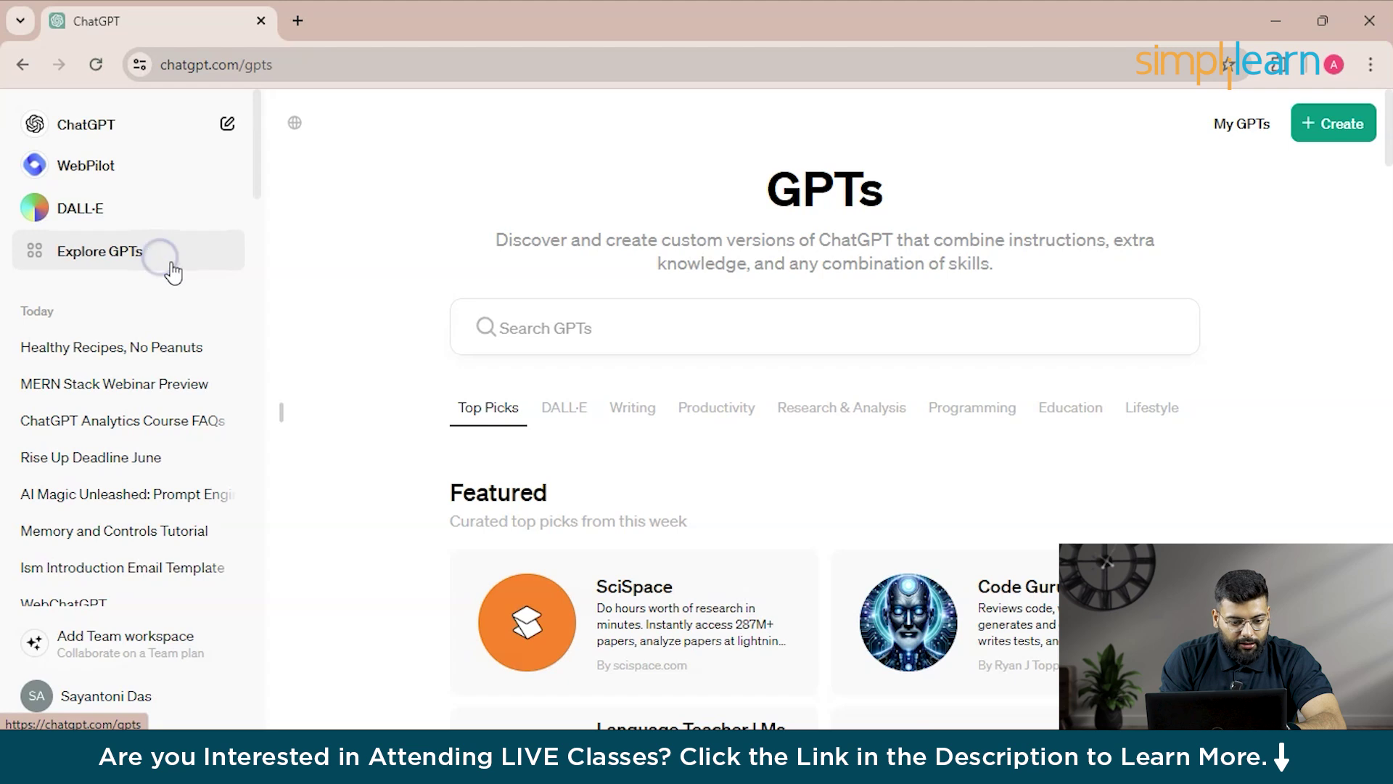
pyautogui.click(151, 259)
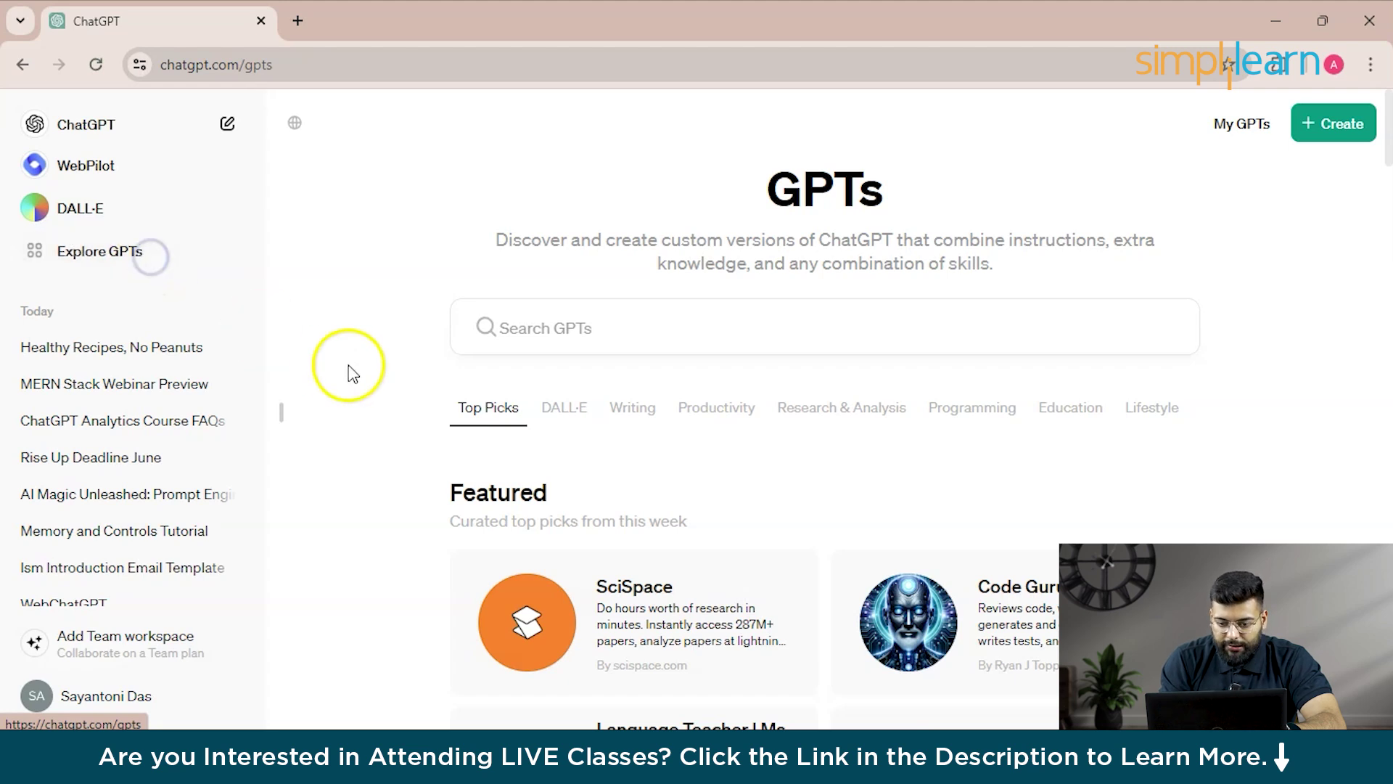
pyautogui.scroll(-5, 178, 461)
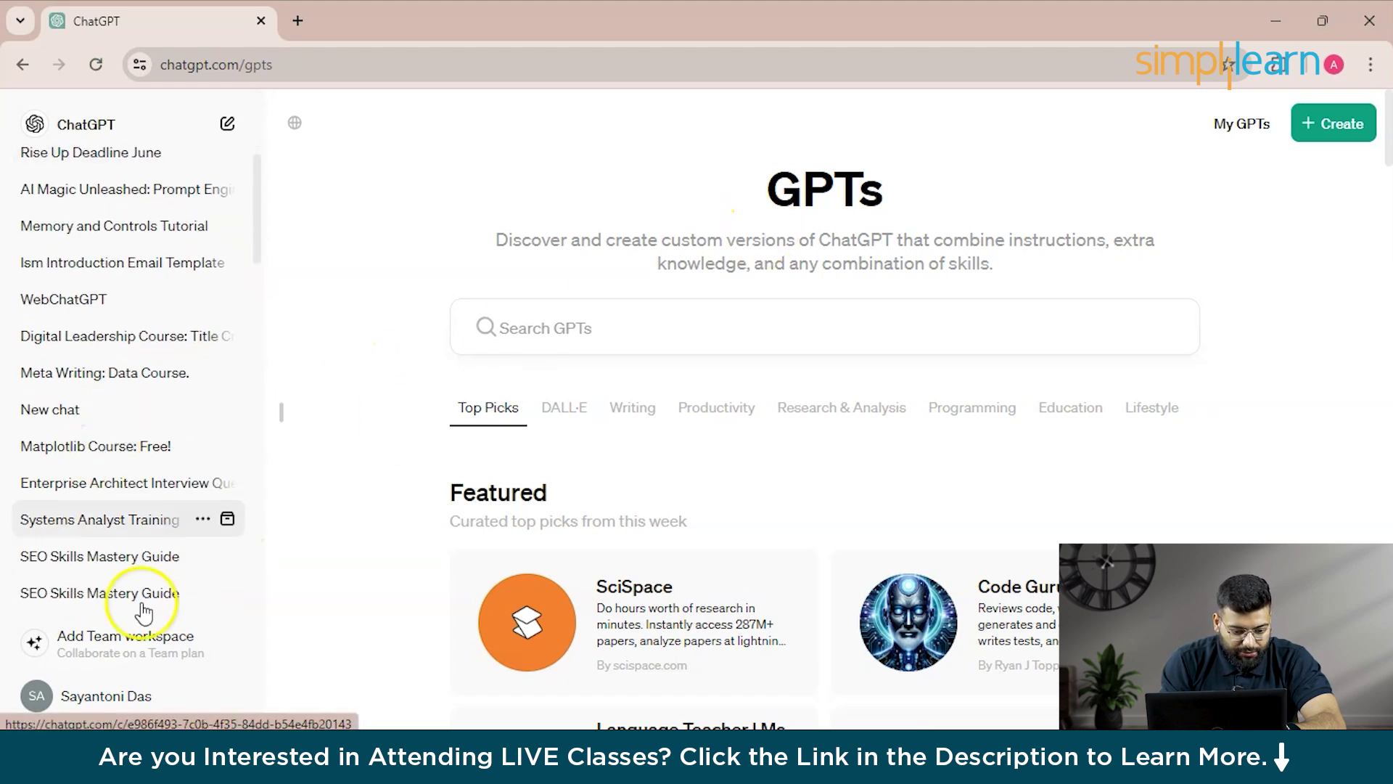
pyautogui.click(103, 699)
pyautogui.click(134, 588)
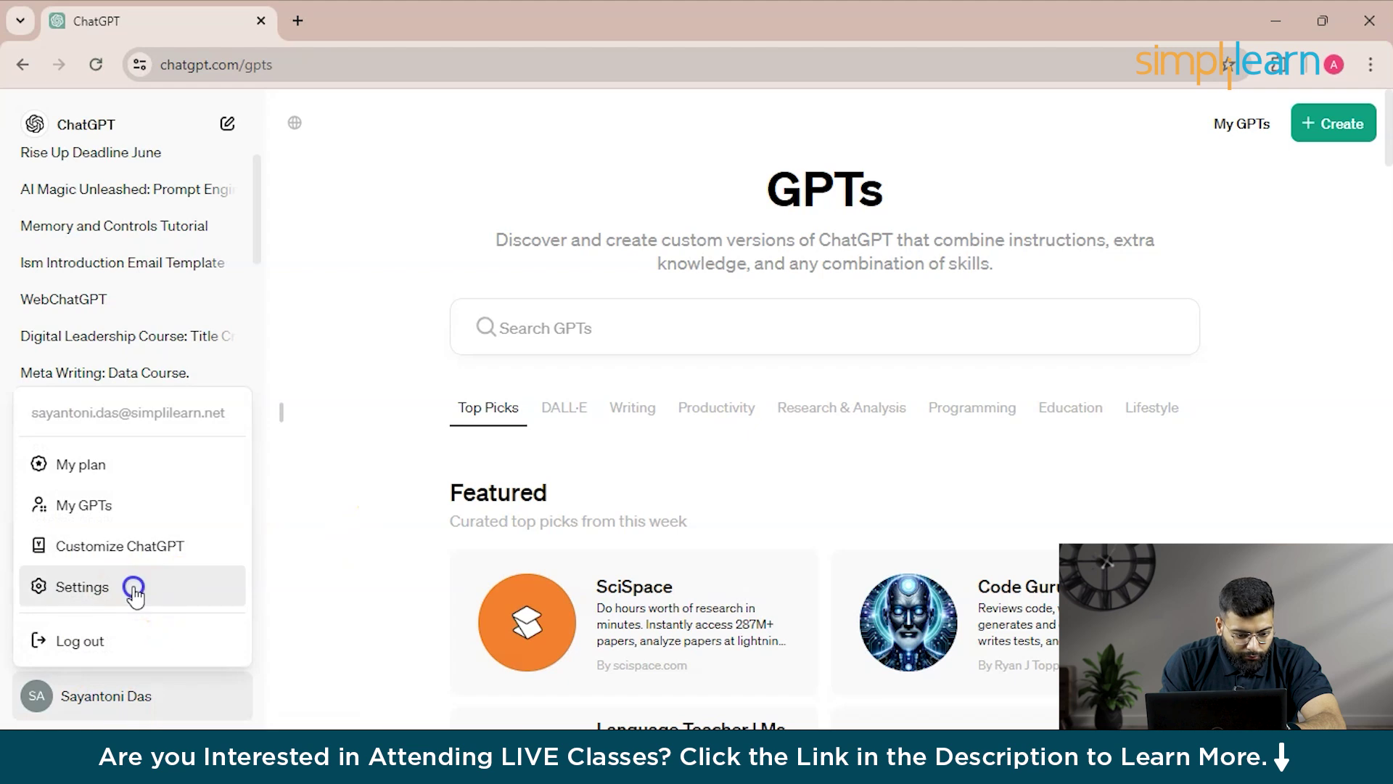
pyautogui.click(443, 334)
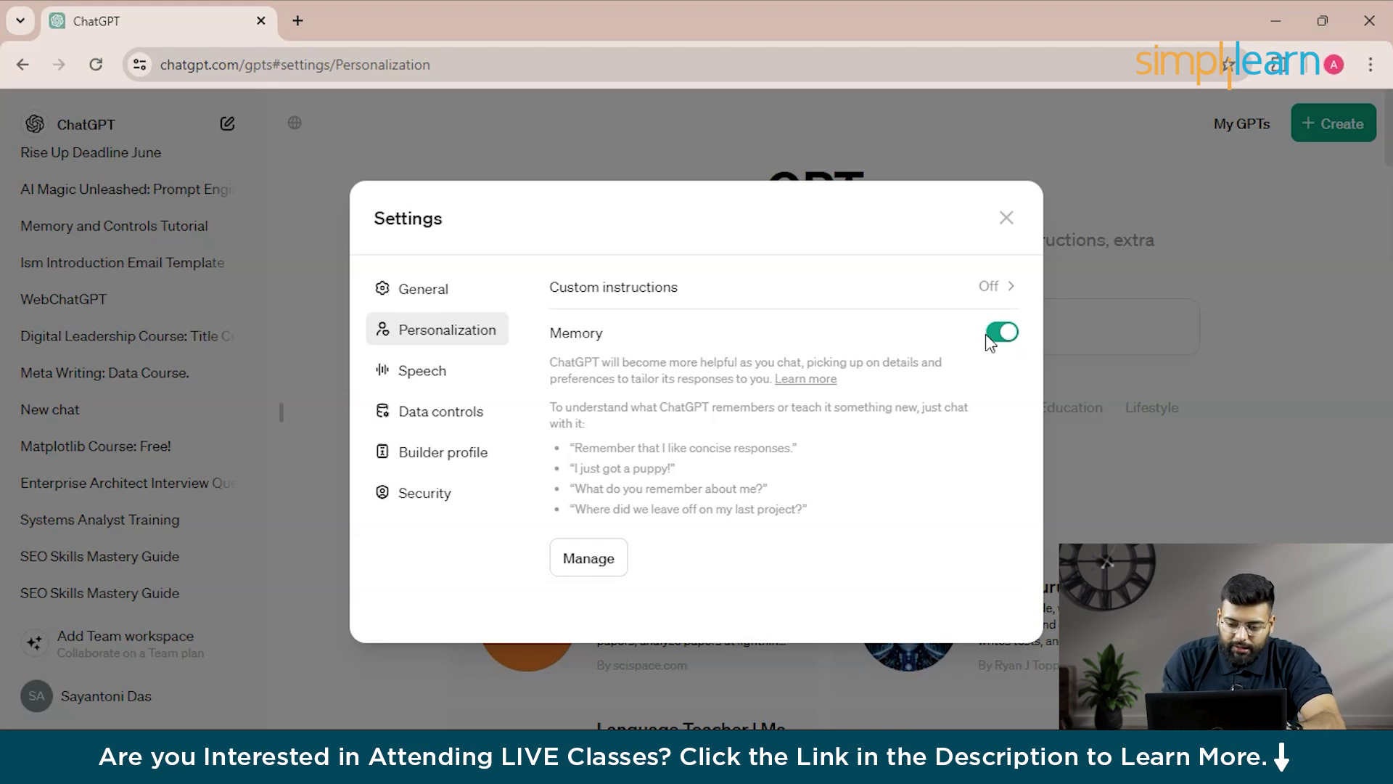
pyautogui.click(594, 559)
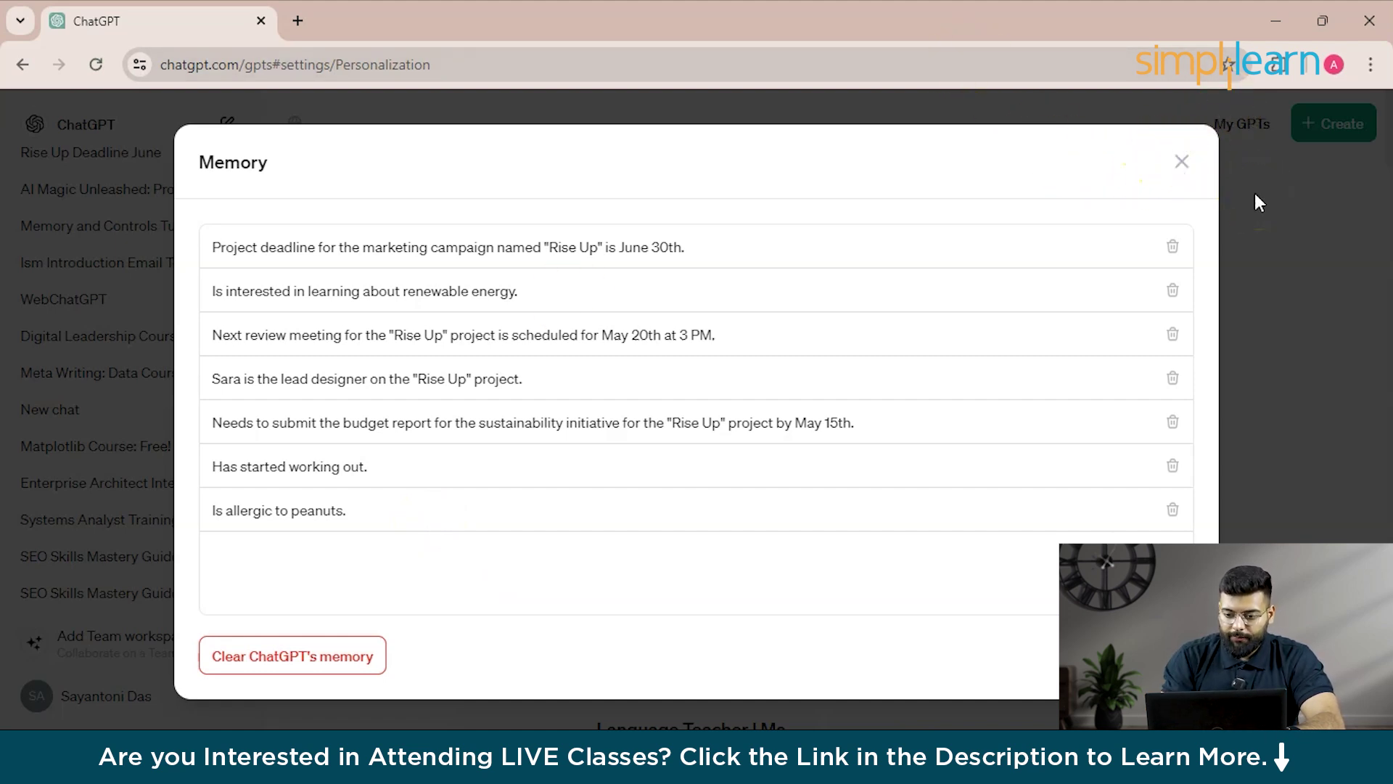
pyautogui.click(1180, 164)
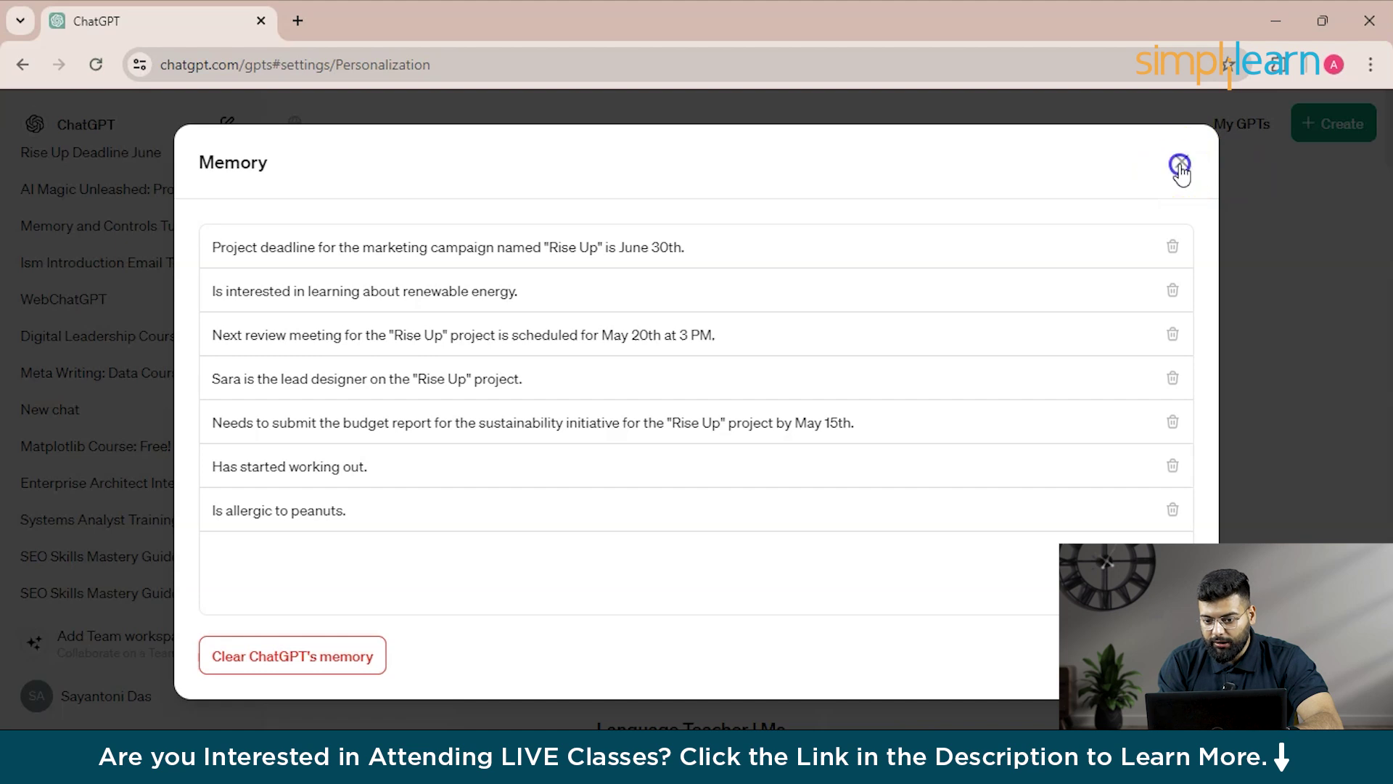
pyautogui.click(1004, 218)
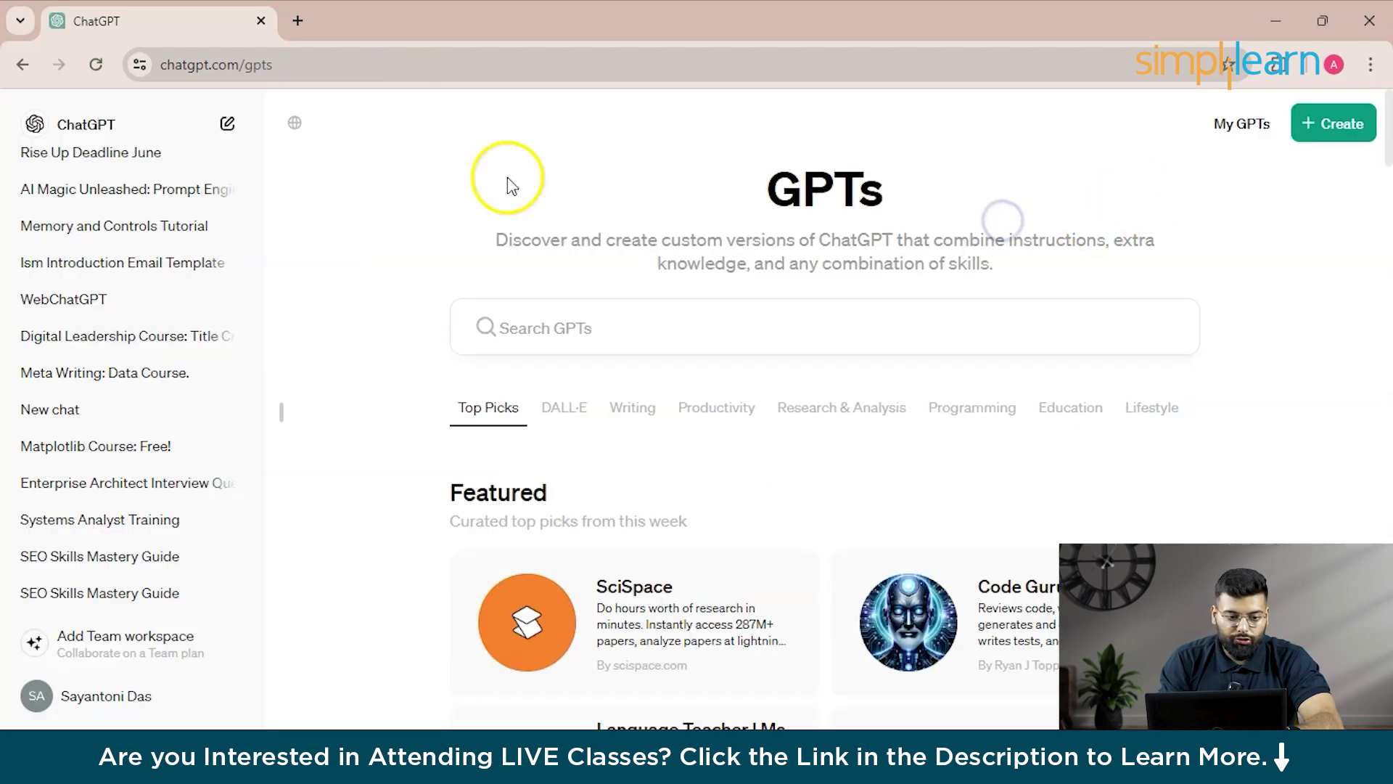
# Step: Start a new chat and switch on Temporary chat for it
pyautogui.click(226, 125)
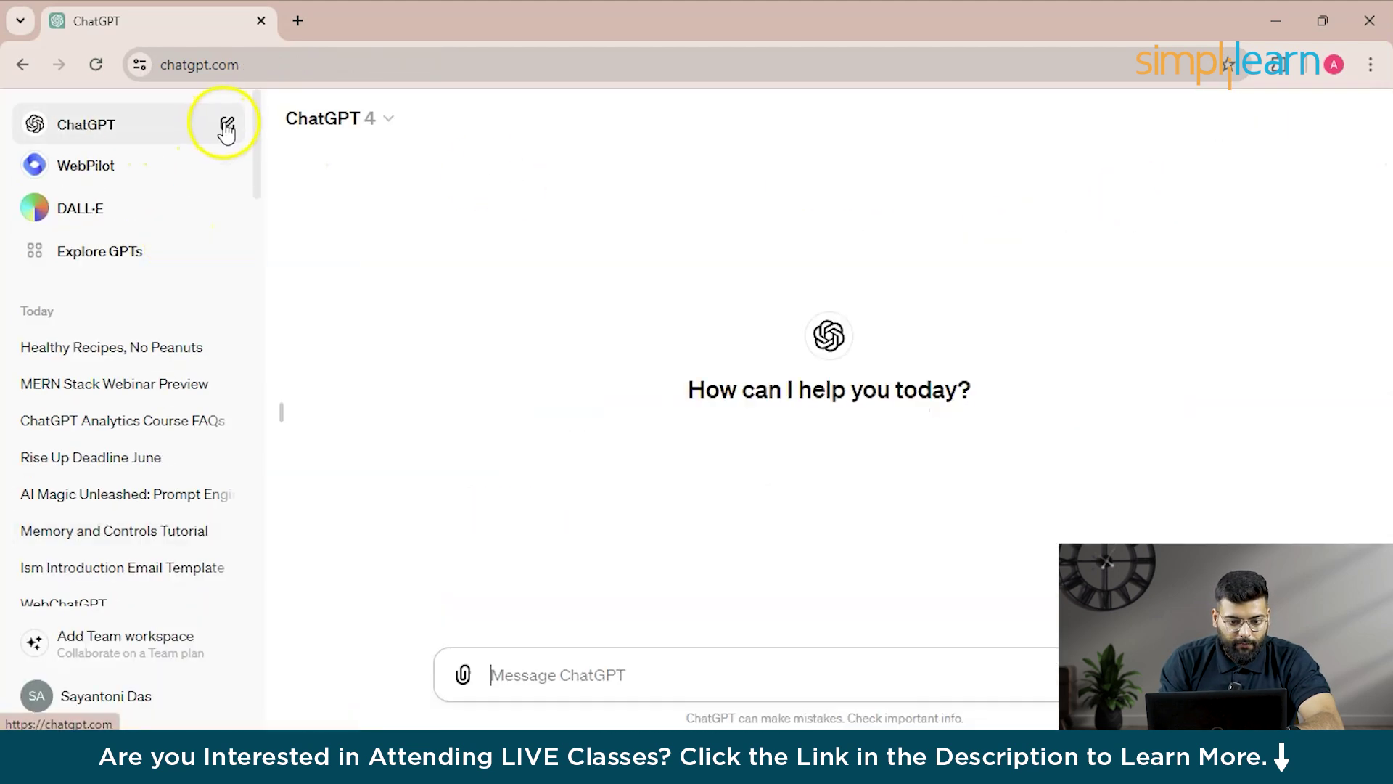
pyautogui.click(348, 116)
pyautogui.click(578, 347)
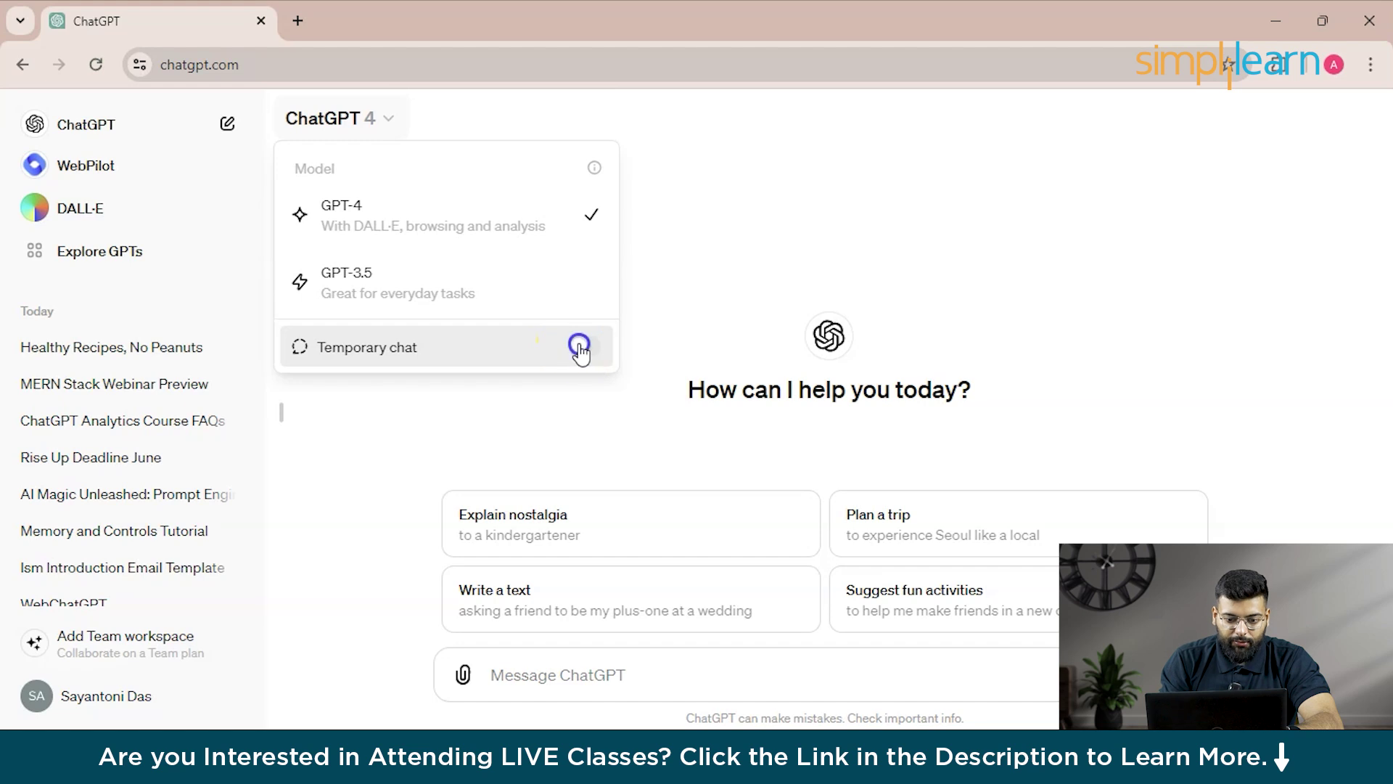